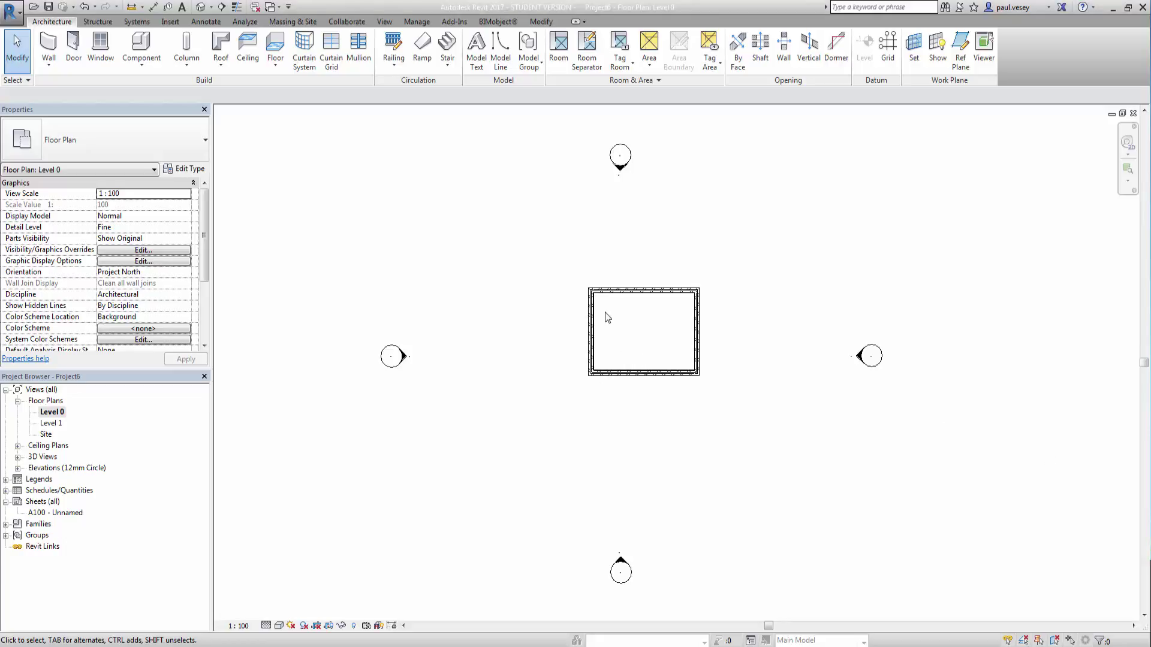
Set the Level 0 floor plan's view scale to 1:10.
scroll(619, 346, "up", 6)
scroll(626, 343, "down", 5)
mouse_move(652, 314)
middle_mouse_down()
mouse_move(680, 321)
mouse_move(699, 269)
middle_mouse_up()
scroll(647, 301, "down", 1)
scroll(650, 295, "up", 4)
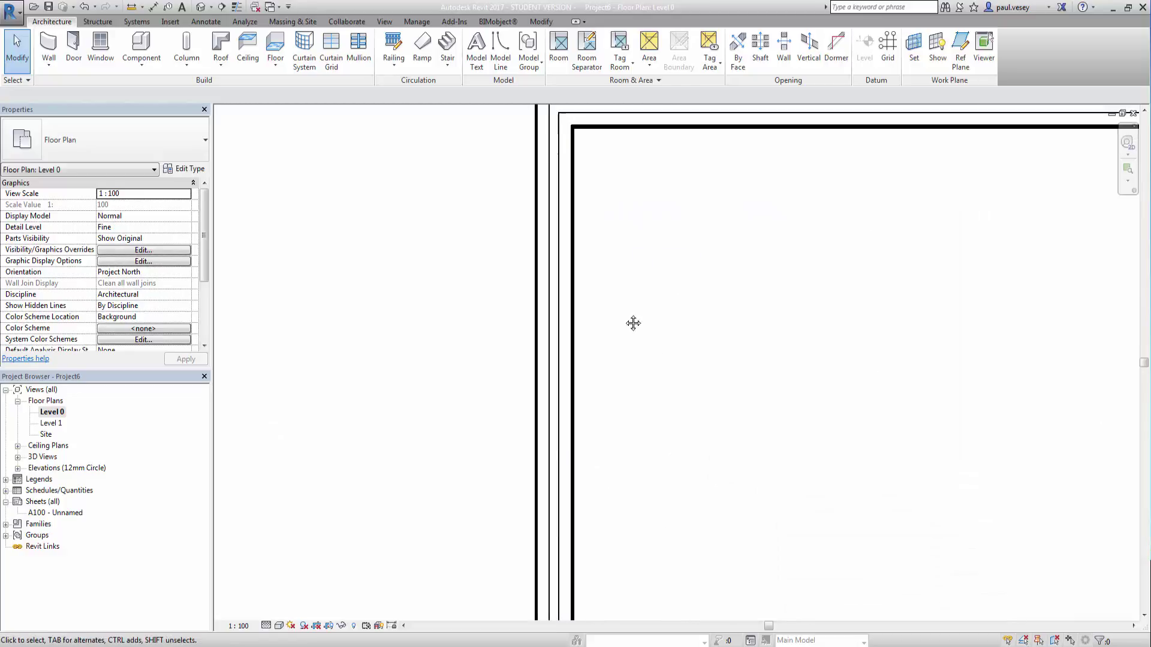
scroll(647, 282, "down", 2)
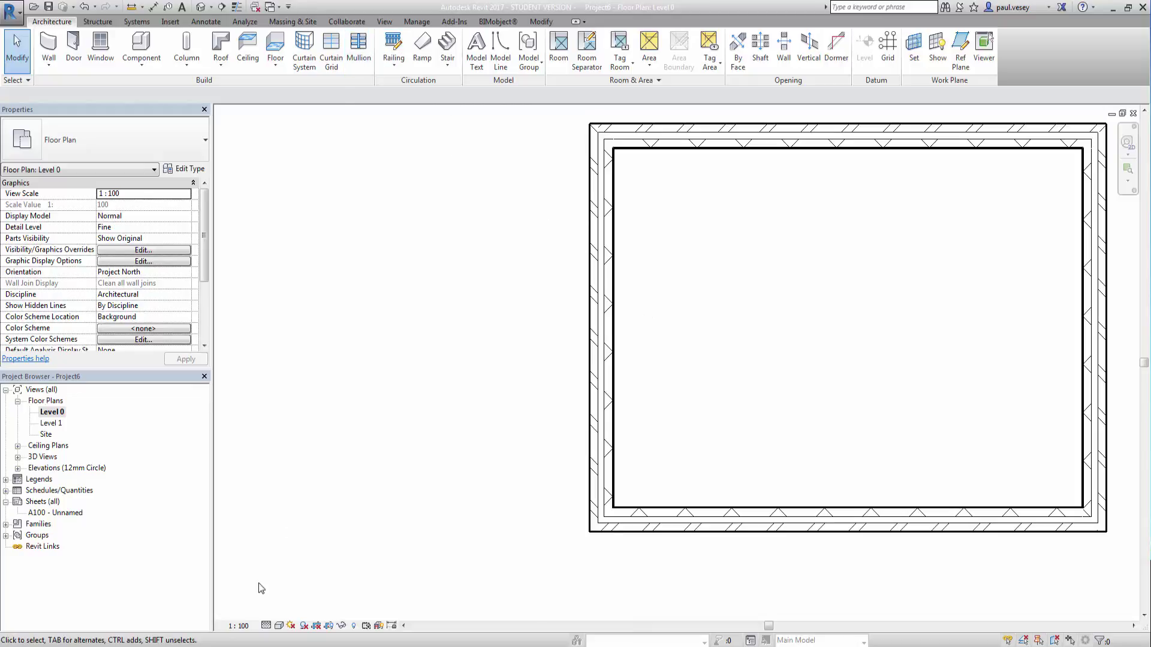
left_click(239, 624)
left_click(258, 497)
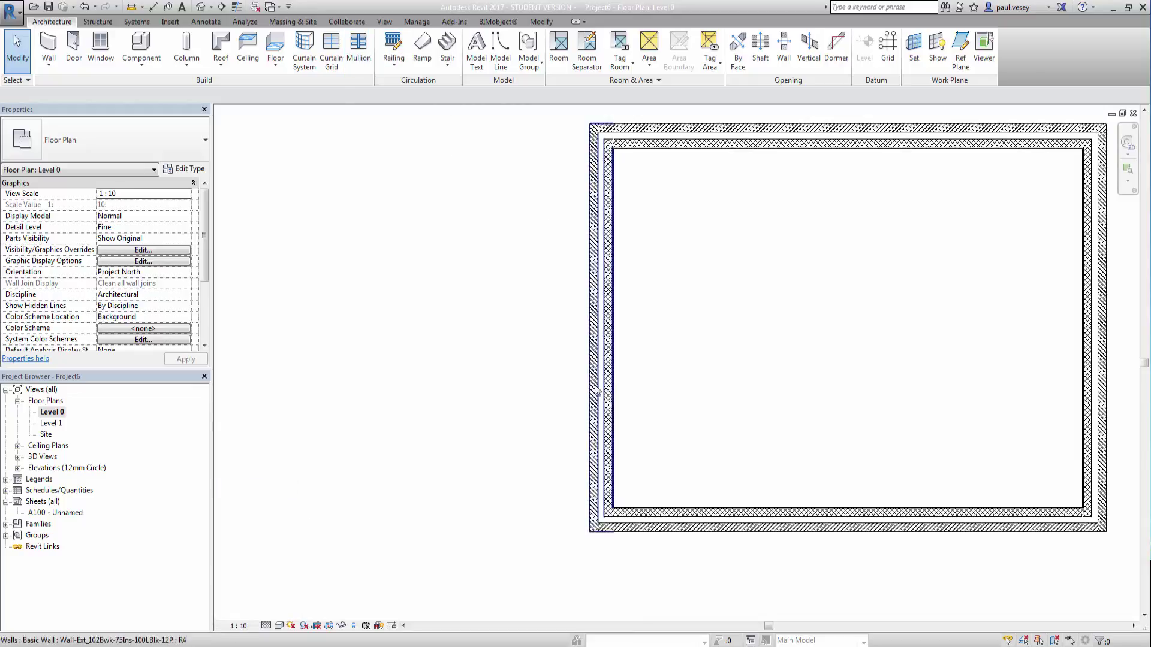
Start placing a repeating detail component at the room's cavity walls.
scroll(626, 319, "up", 2)
scroll(626, 318, "down", 6)
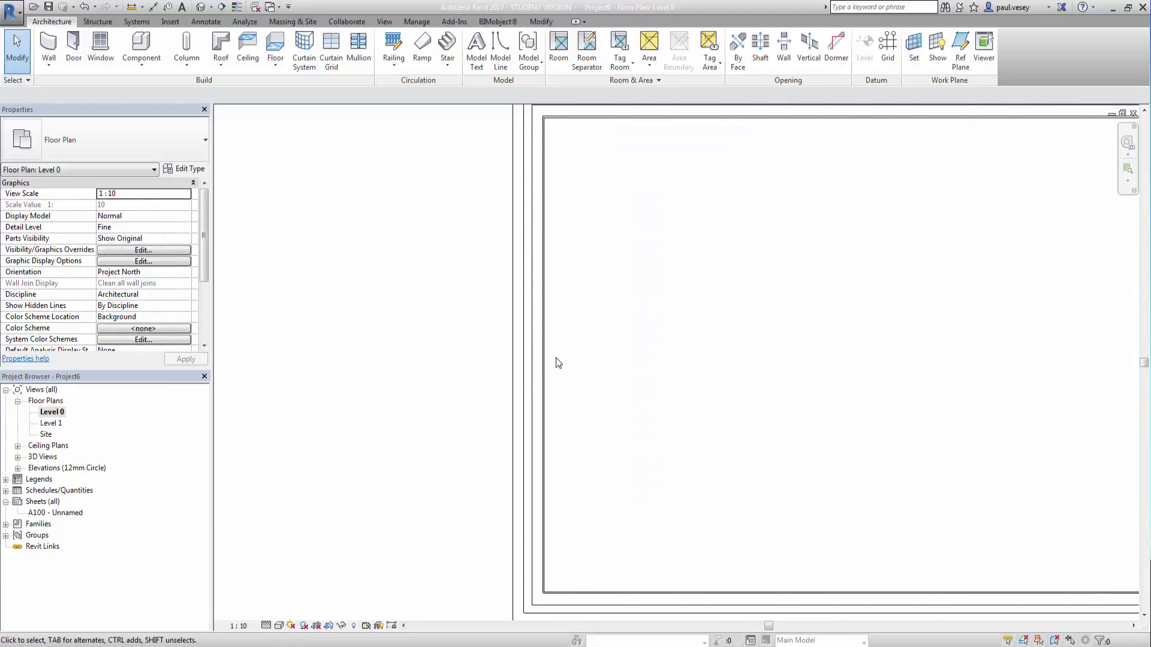
middle_click_drag(575, 351, 604, 370)
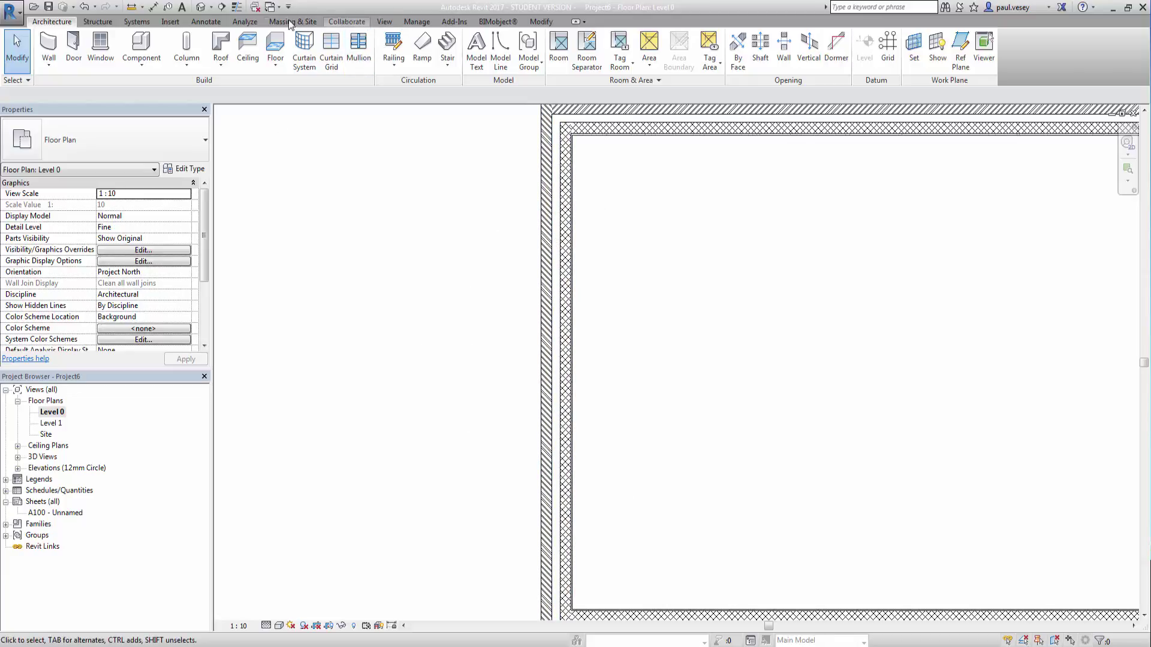
left_click(193, 24)
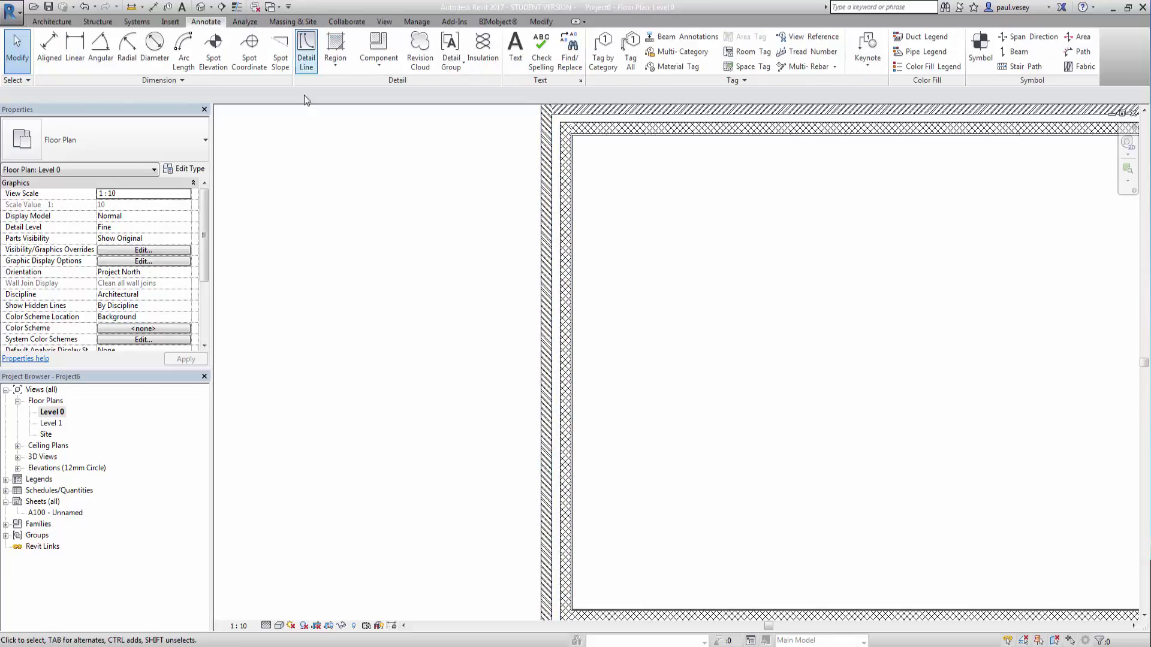
left_click(378, 60)
left_click(408, 114)
middle_click_drag(650, 463, 659, 360)
left_click(549, 539)
middle_click_drag(531, 269, 549, 470)
right_click(542, 280)
left_click(566, 291)
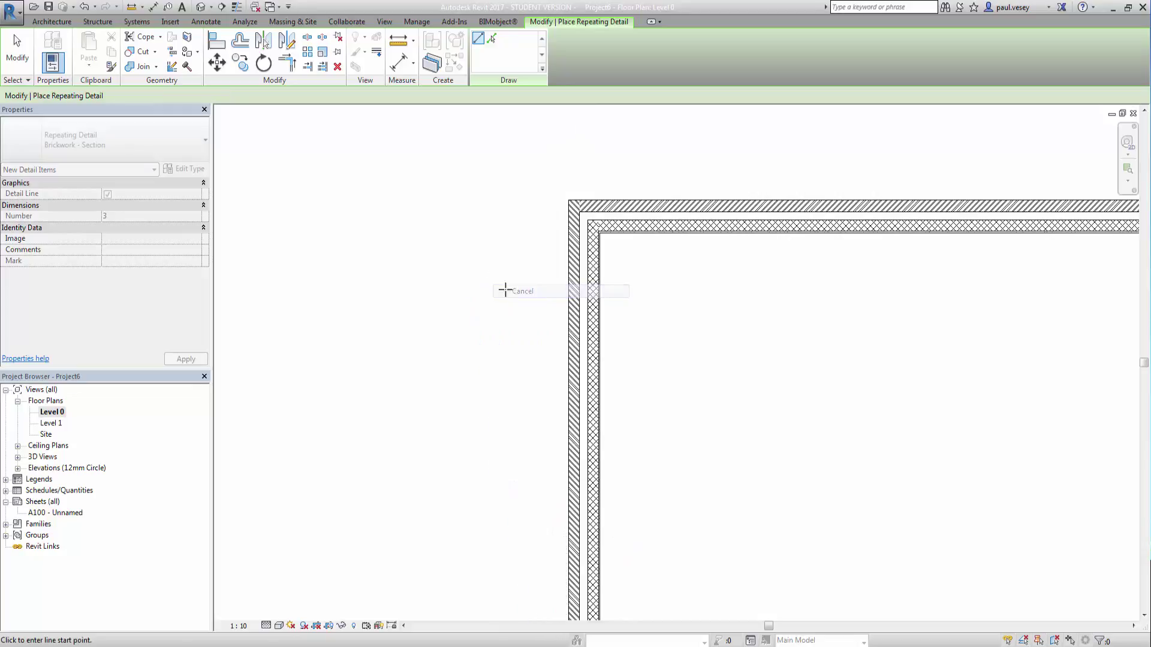
Place a Brickwork - Plan repeating detail along the left wall's outer face, 4790 mm from the lower corner to the upper corner.
middle_click_drag(470, 303, 520, 256)
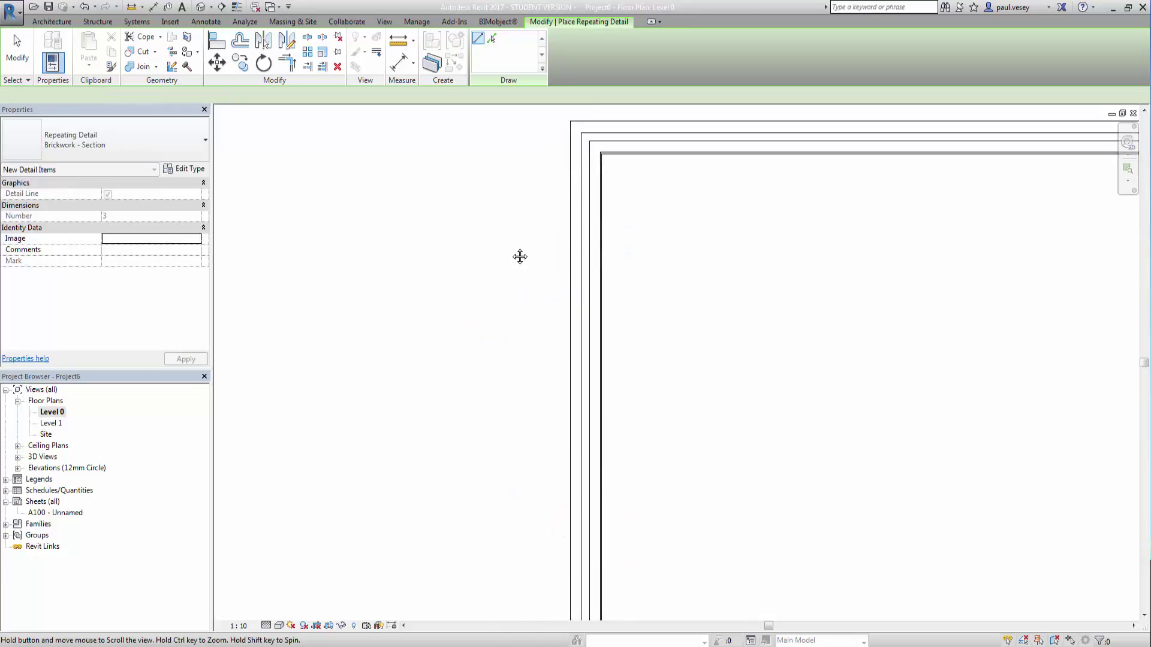
left_click(95, 143)
left_click(64, 223)
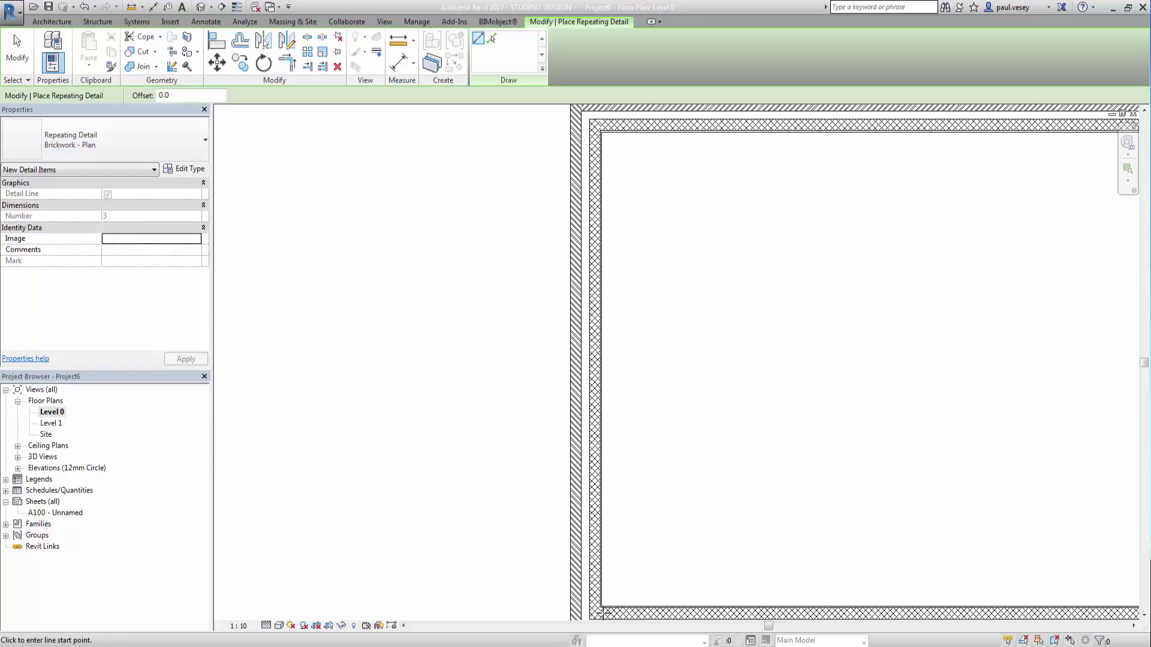
scroll(623, 528, "down", 2)
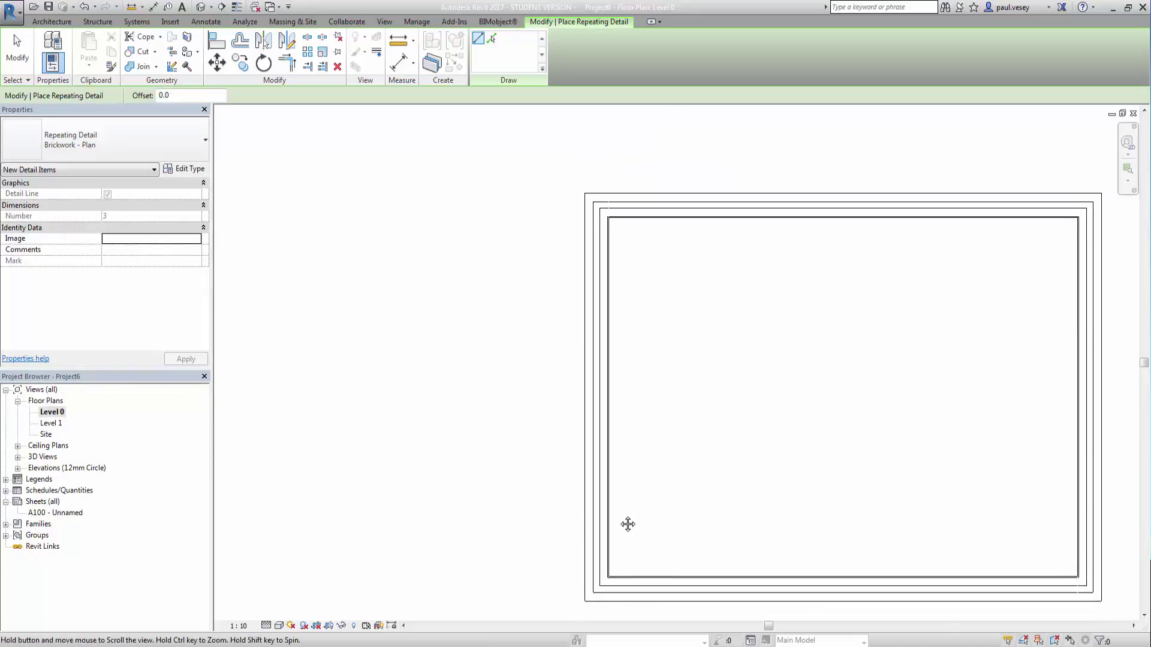
left_click(588, 592)
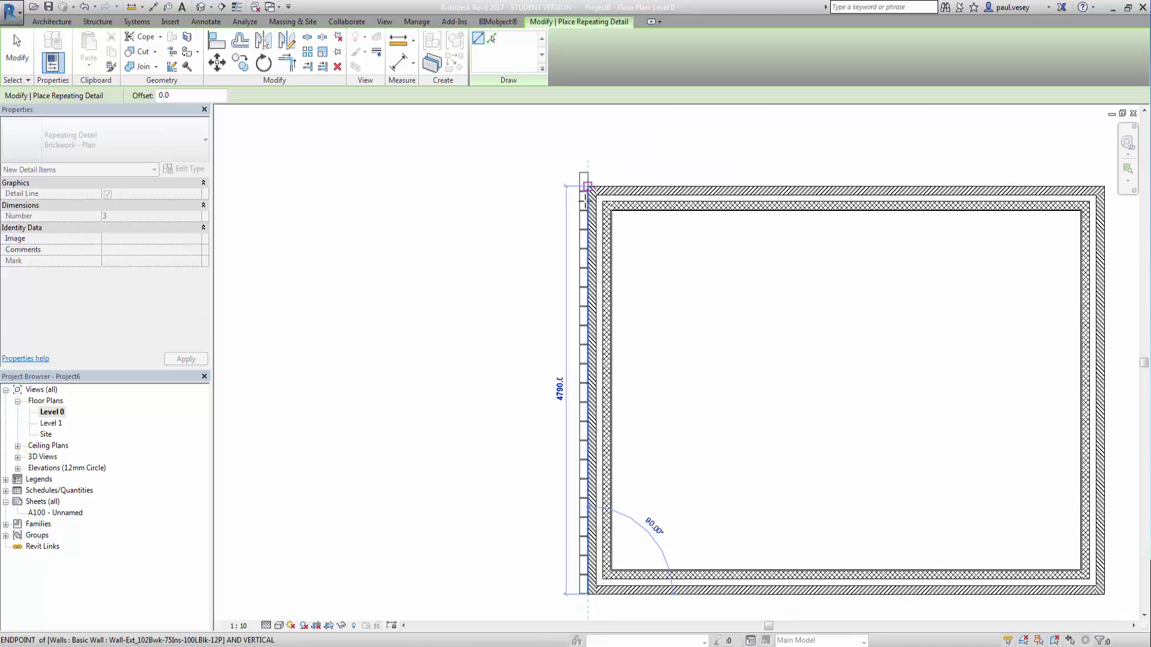
scroll(587, 186, "up", 4)
left_click(591, 181)
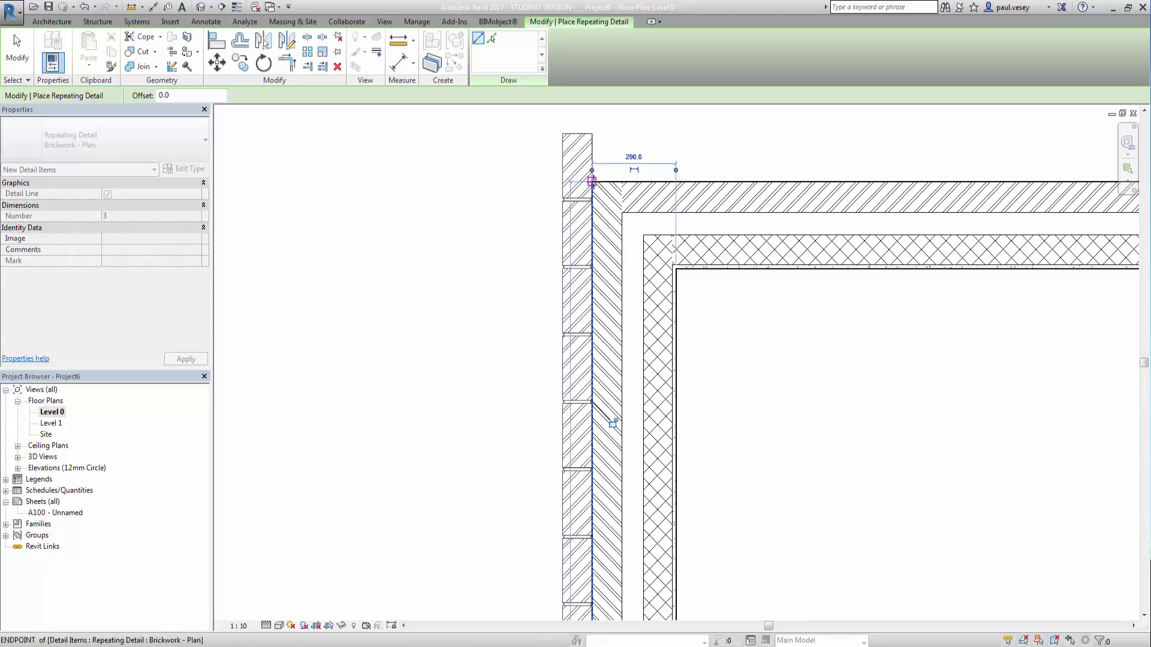
right_click(516, 181)
left_click(558, 279)
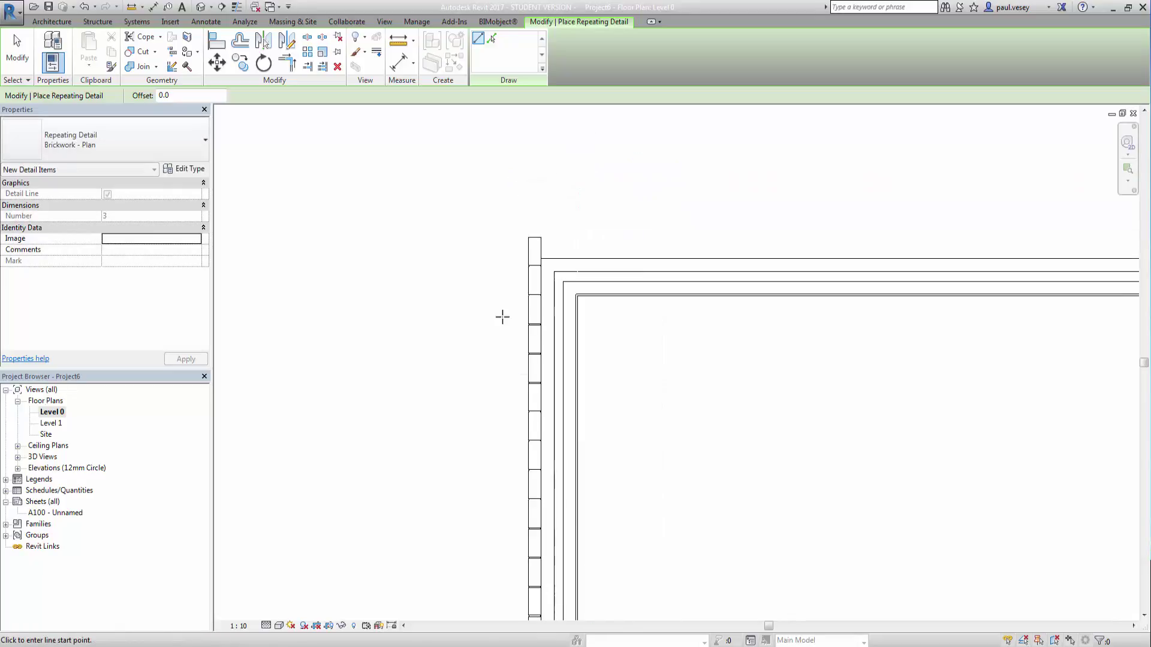
right_click(484, 369)
left_click(513, 378)
Move the brickwork repeating detail sideways so that it covers the left wall's outer brick leaf.
middle_click_drag(549, 300, 618, 188)
left_click(589, 315)
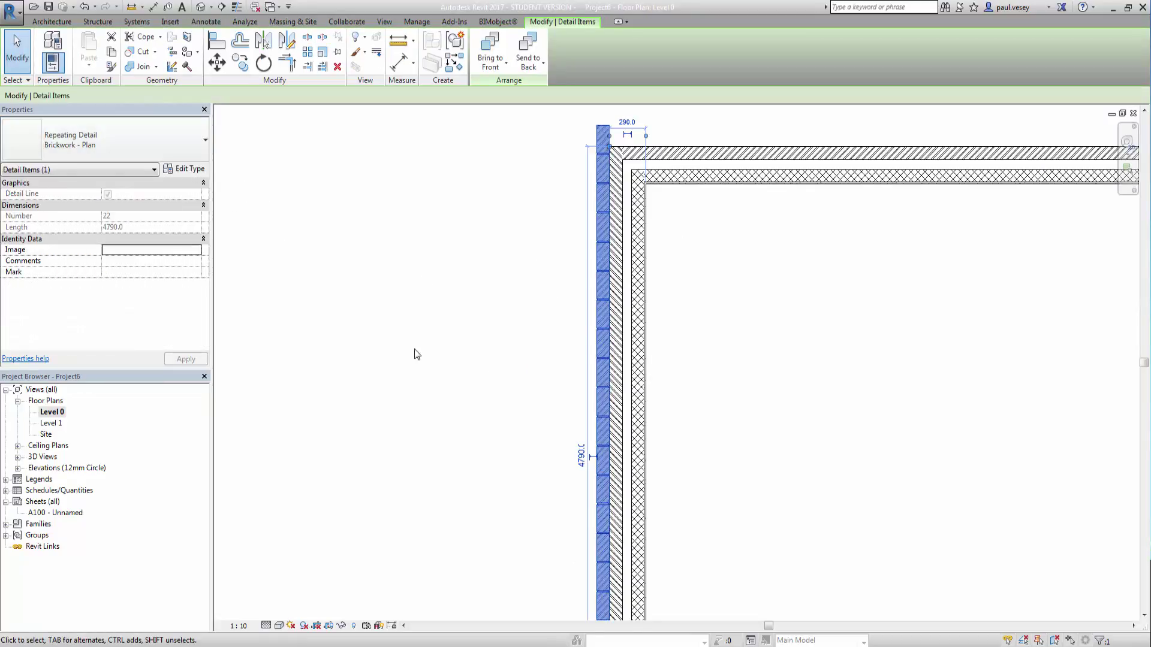
middle_click_drag(438, 361, 444, 333)
middle_click_drag(465, 389, 473, 236)
scroll(552, 393, "up", 6)
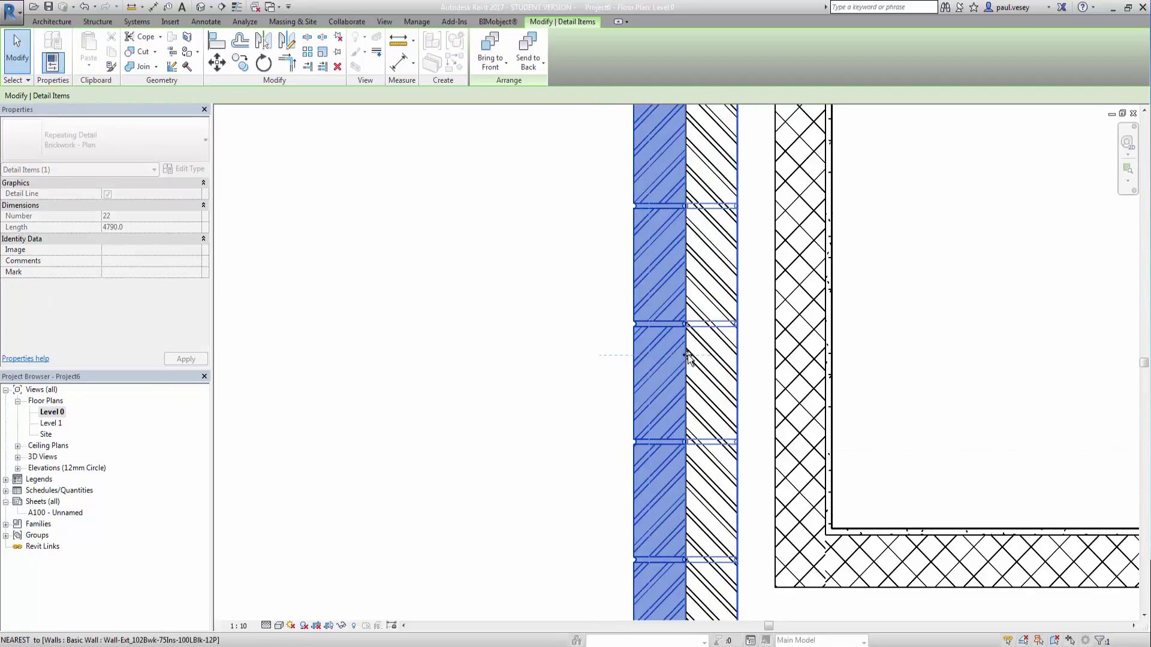
key("Delete")
scroll(582, 401, "down", 3)
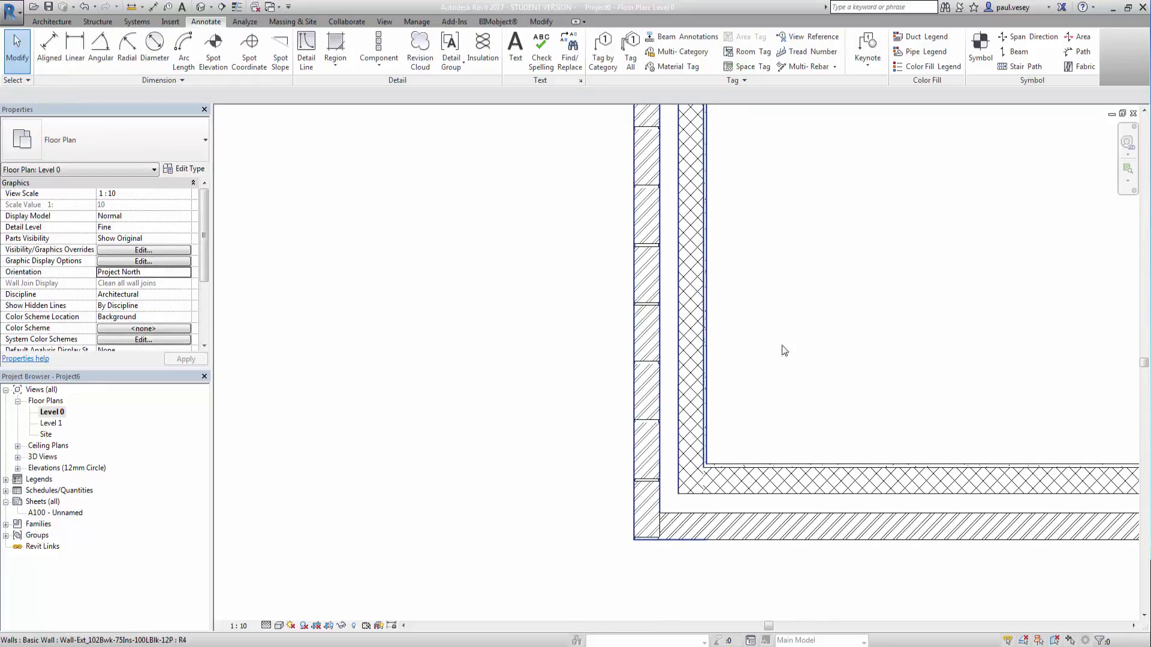
Inspect the brickwork detail along the length of the left wall up to its upper corner.
middle_click_drag(754, 290, 763, 437)
middle_click_drag(798, 253, 789, 384)
scroll(737, 243, "down", 2)
middle_click_drag(760, 252, 764, 516)
middle_click_drag(758, 347, 743, 268)
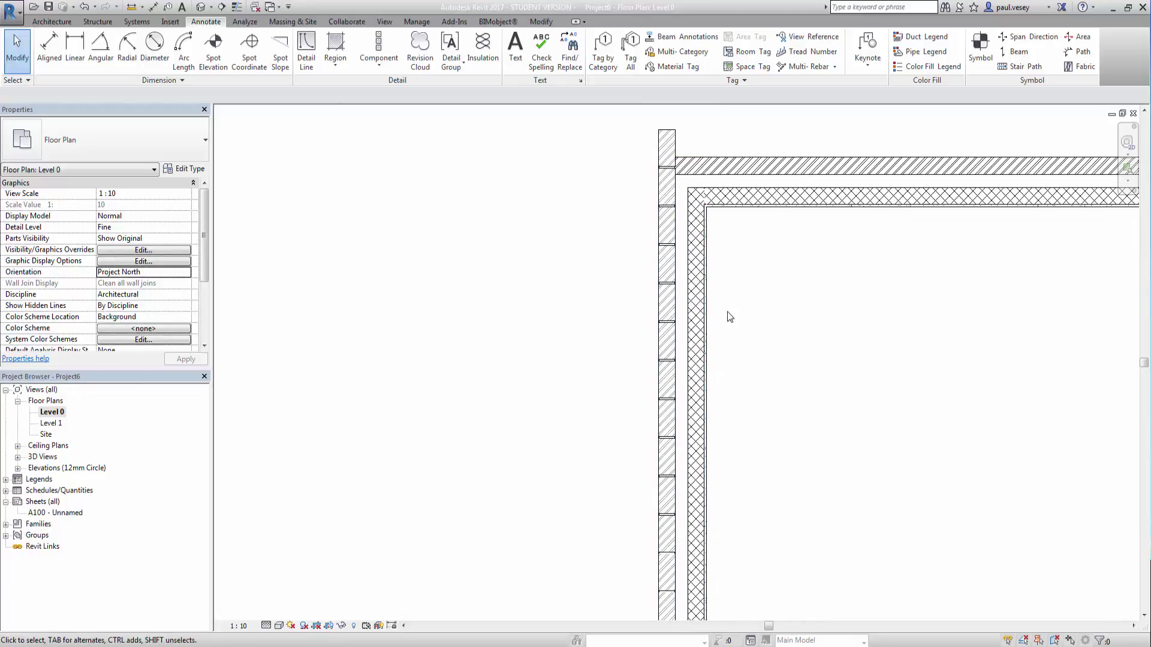
mouse_move(737, 327)
middle_mouse_down()
mouse_move(688, 216)
mouse_move(749, 235)
middle_mouse_up()
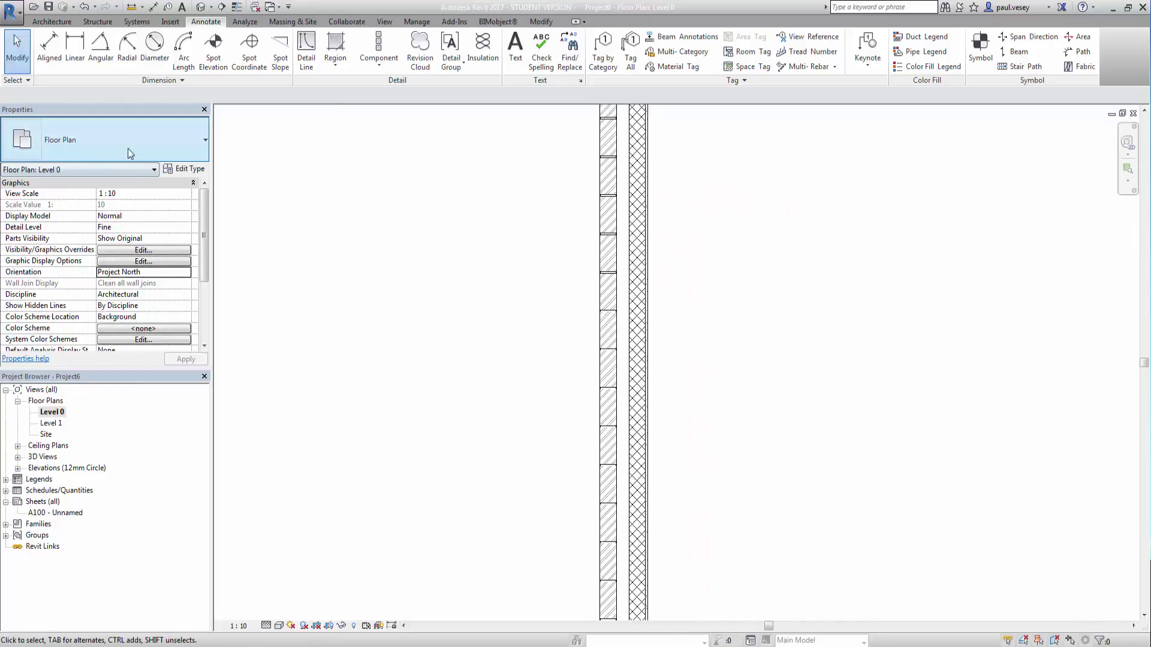
Review the available repeating detail types, from Beam and Block Floor Structure through Wall Ties - Dbl Triangle Vertical, without placing one.
left_click(368, 66)
left_click(400, 115)
left_click(165, 139)
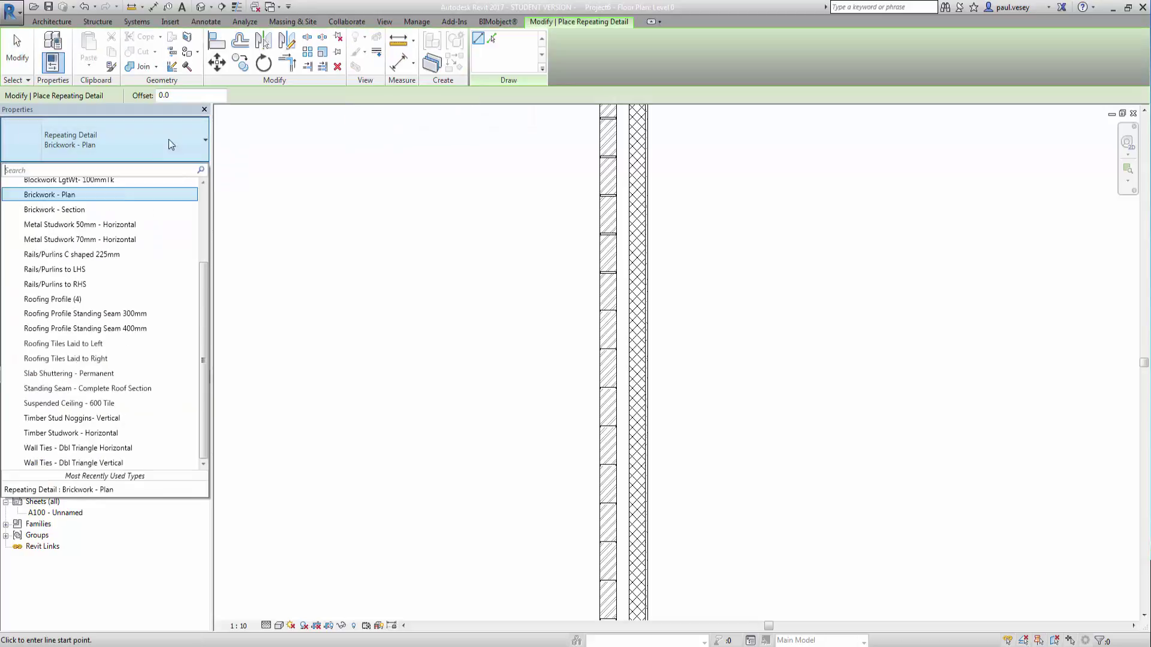
scroll(66, 201, "up", 3)
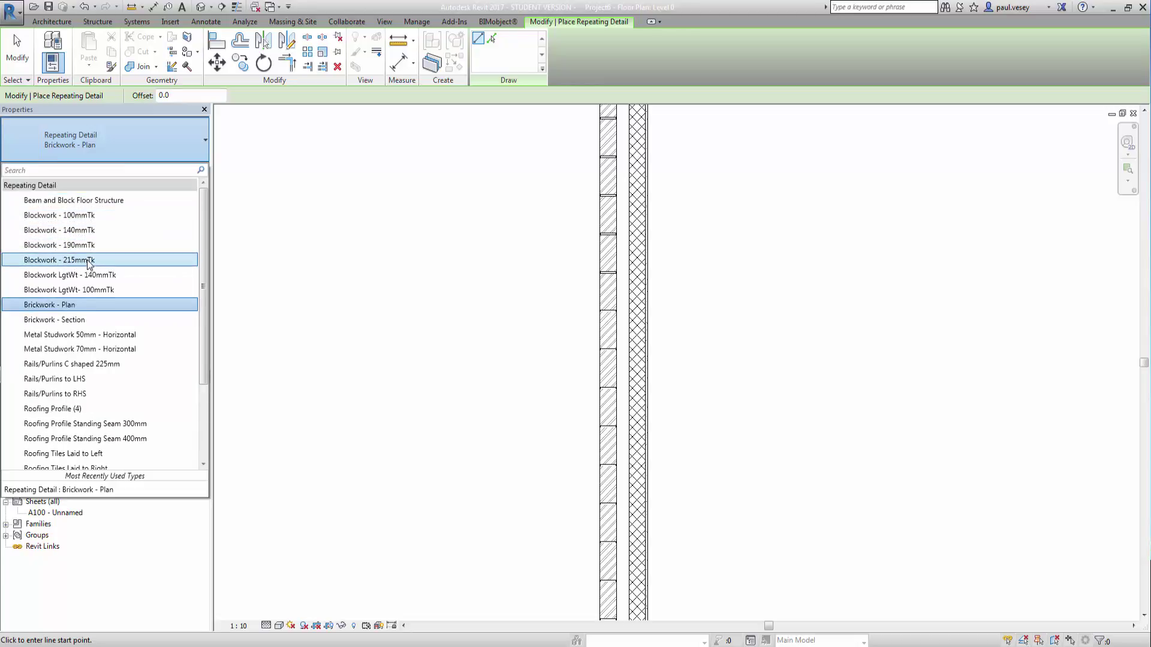
scroll(100, 368, "down", 2)
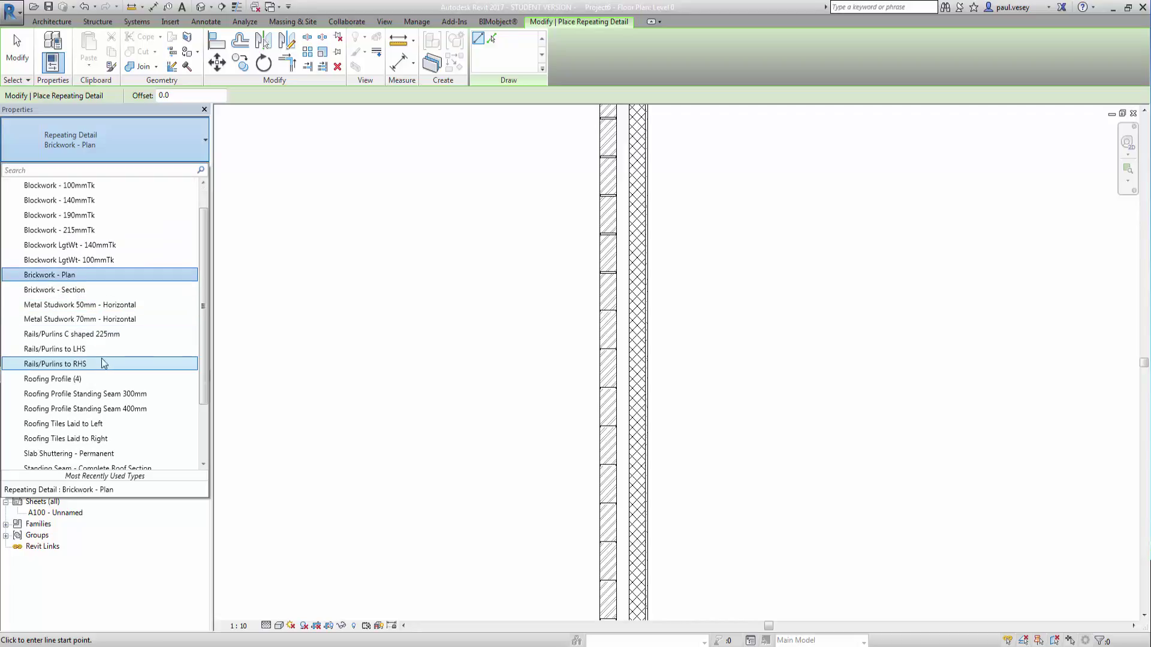
scroll(100, 389, "down", 1)
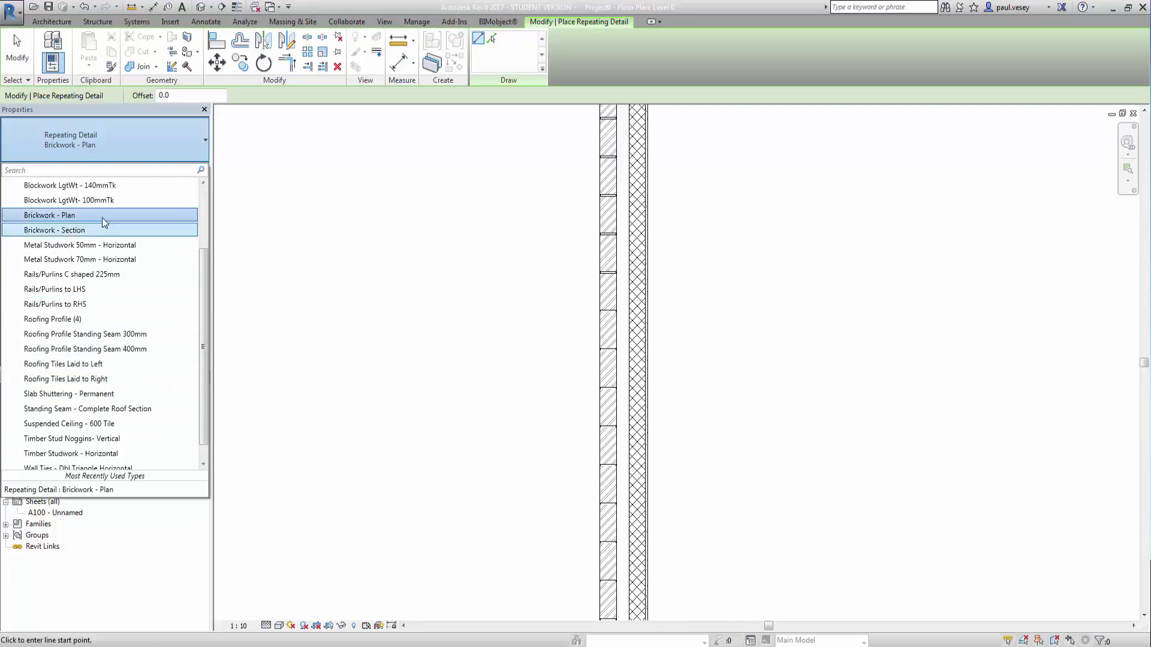
scroll(111, 408, "down", 1)
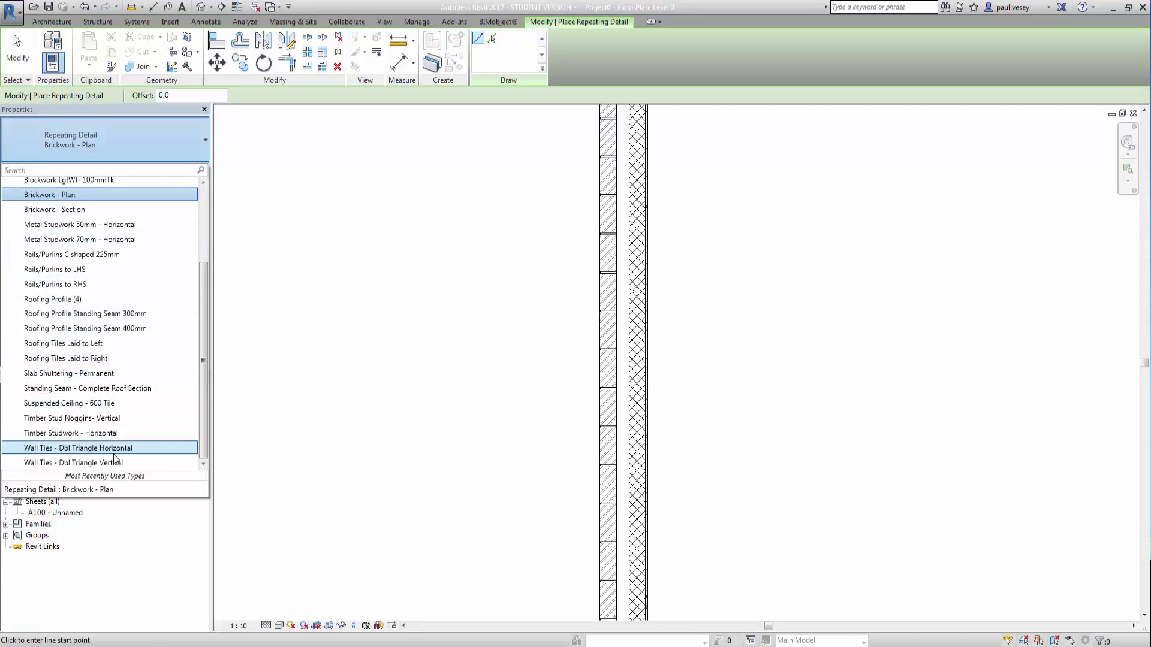
scroll(116, 461, "up", 2)
scroll(117, 414, "up", 2)
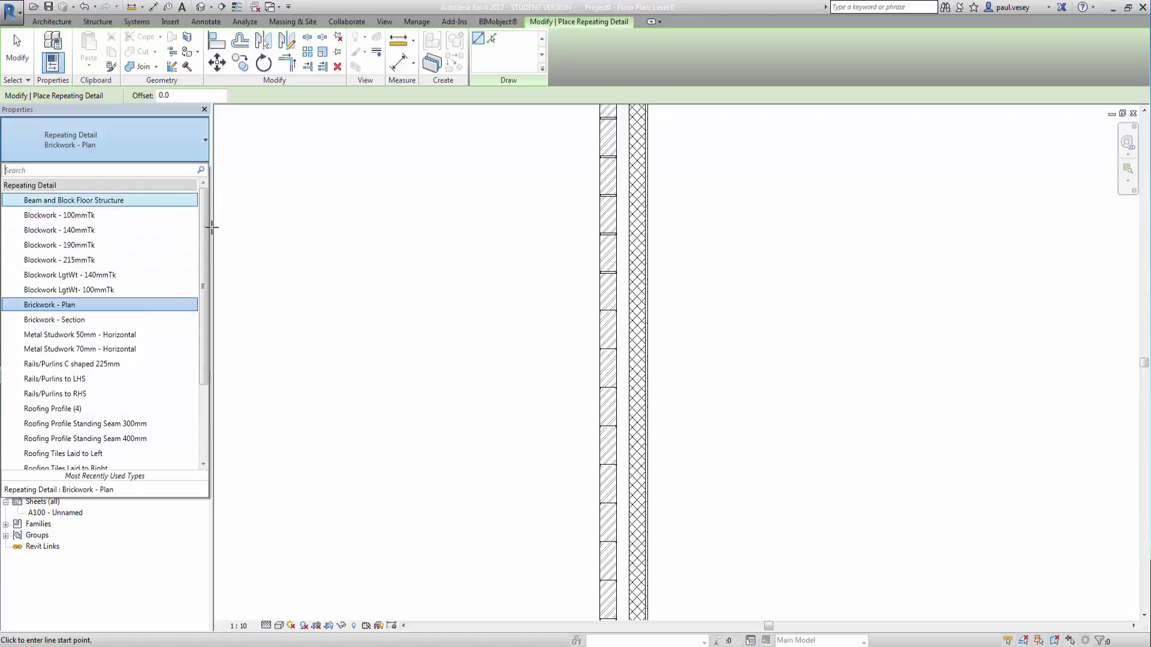
right_click(230, 178)
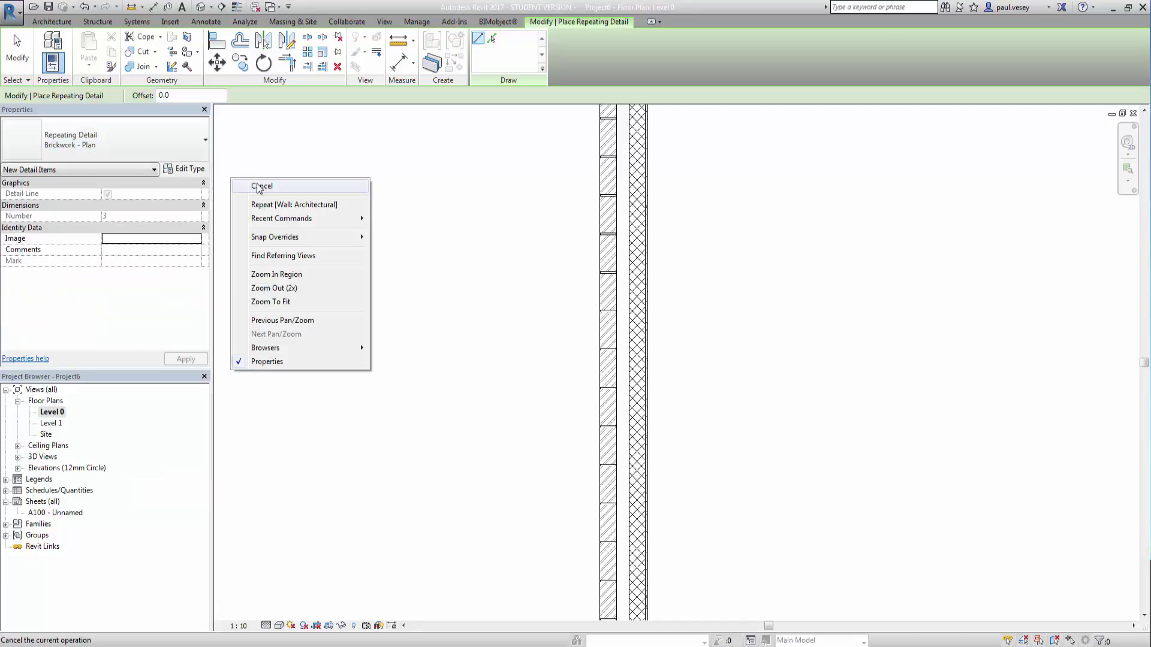
left_click(258, 187)
Copy the left wall's brickwork detail about 159 mm inward towards the inner leaf.
scroll(416, 303, "down", 2)
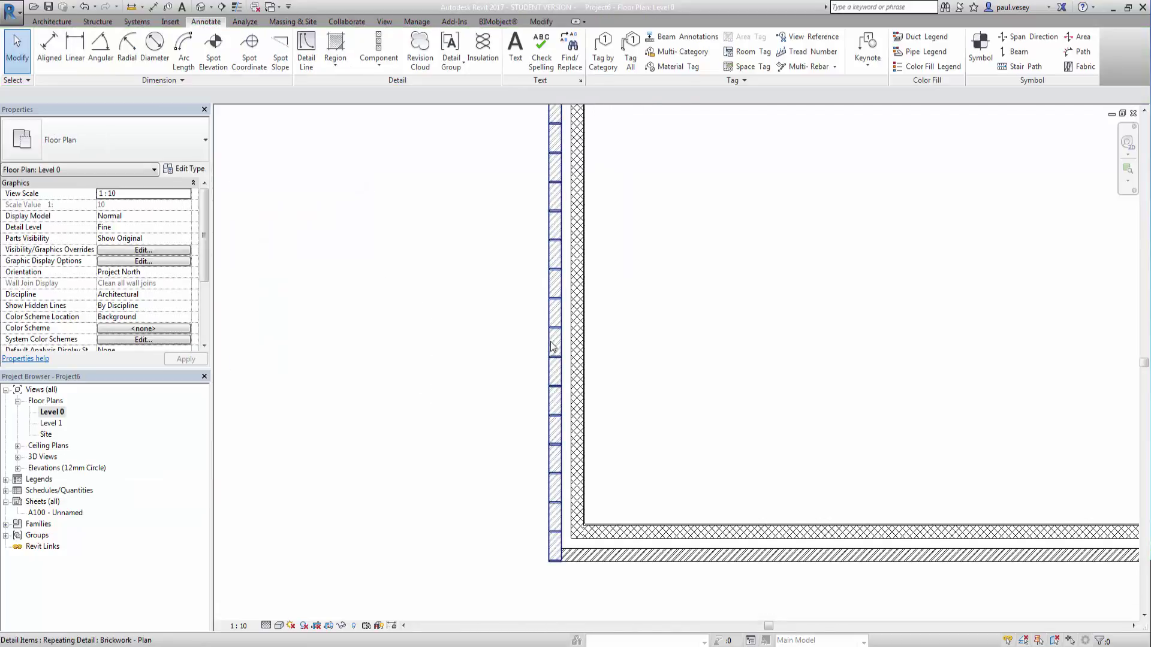
left_click(548, 345)
scroll(471, 507, "up", 2)
middle_click_drag(522, 588, 455, 432)
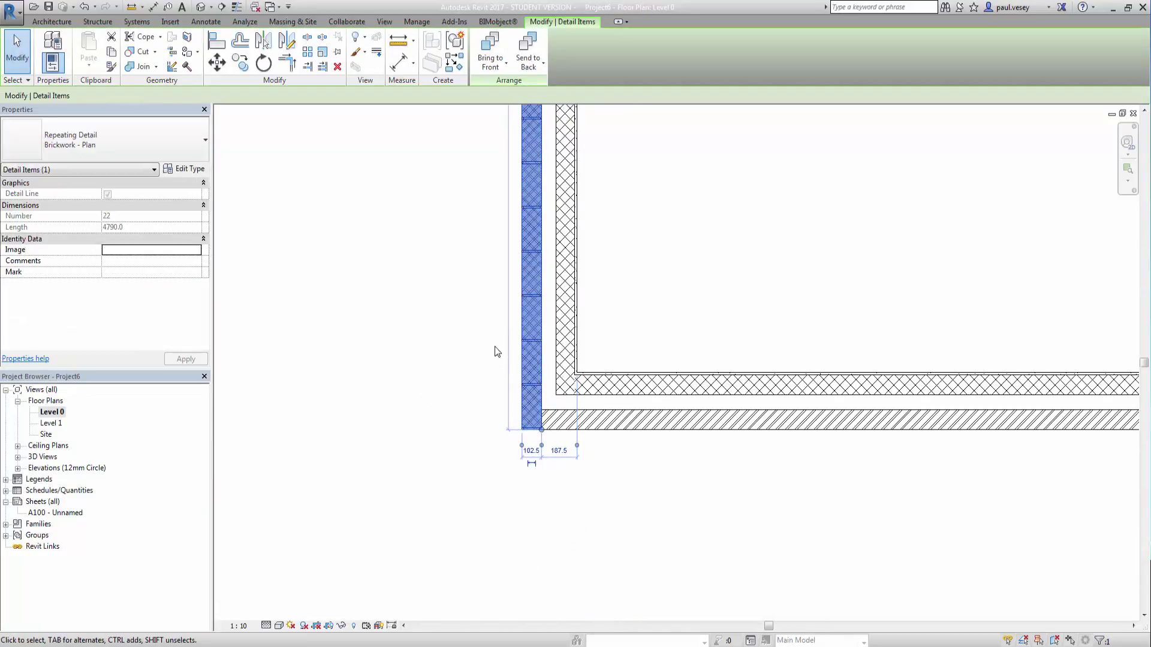
left_click(241, 66)
scroll(544, 462, "up", 2)
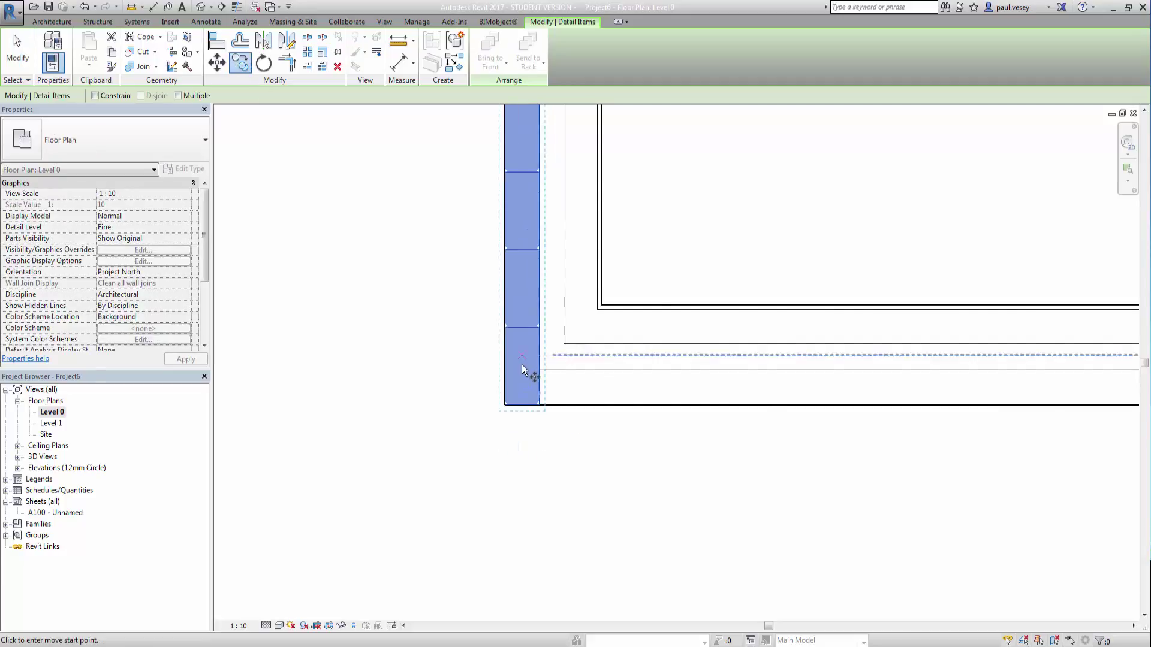
left_click(561, 410)
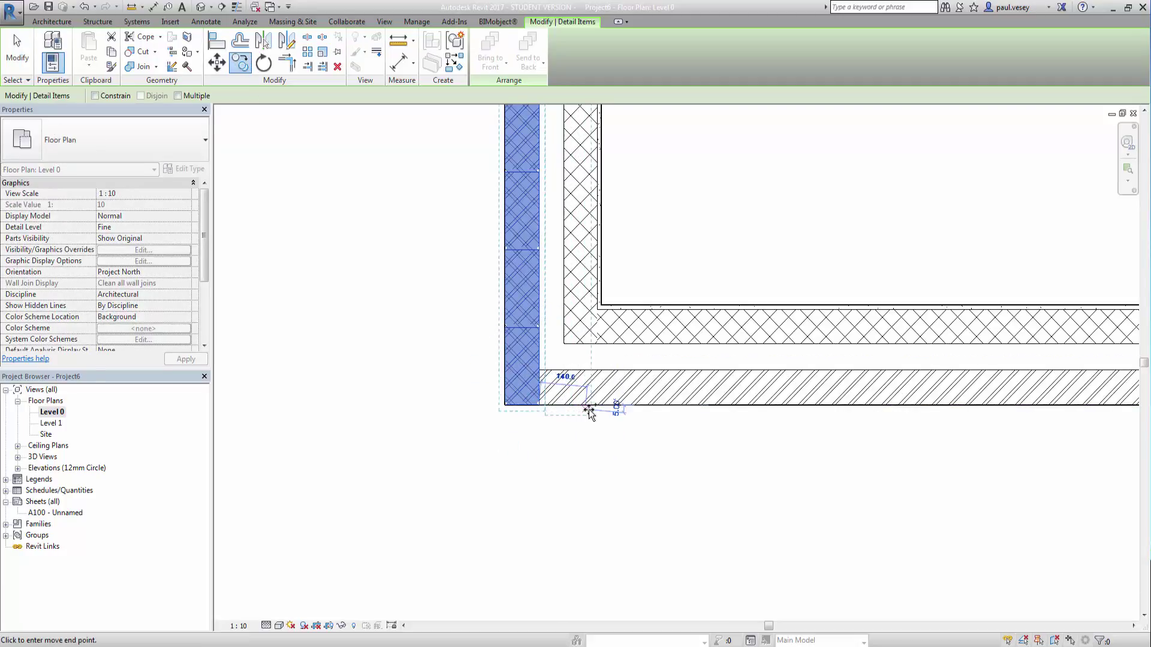
left_click(591, 408)
scroll(560, 443, "down", 1)
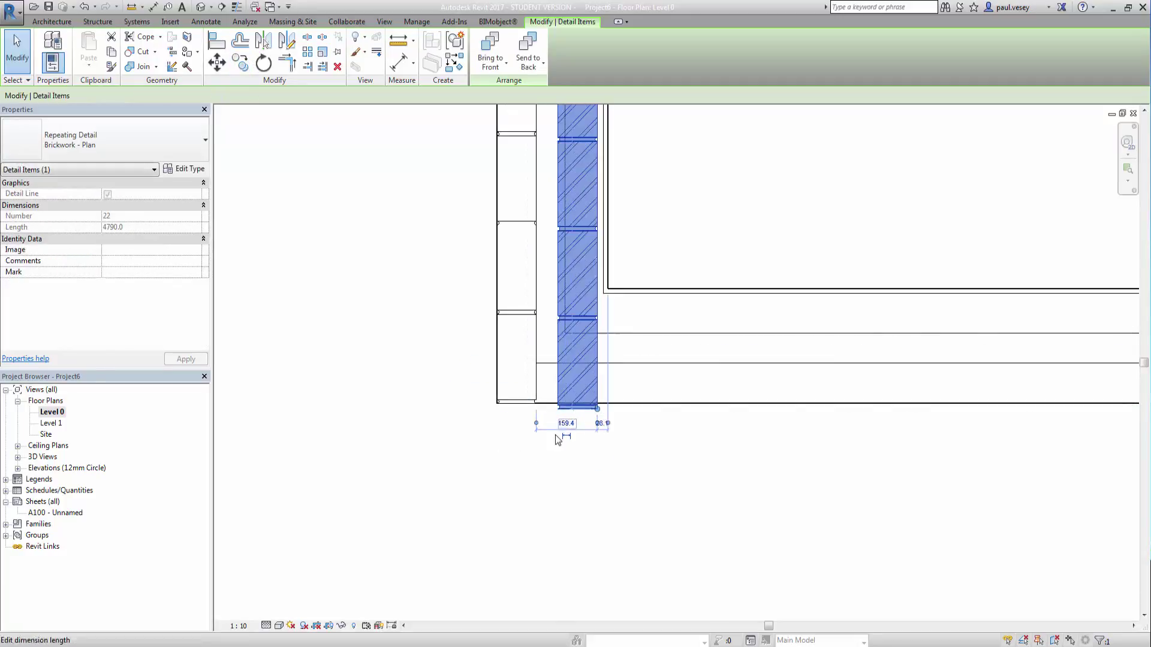
right_click(561, 446)
left_click(586, 175)
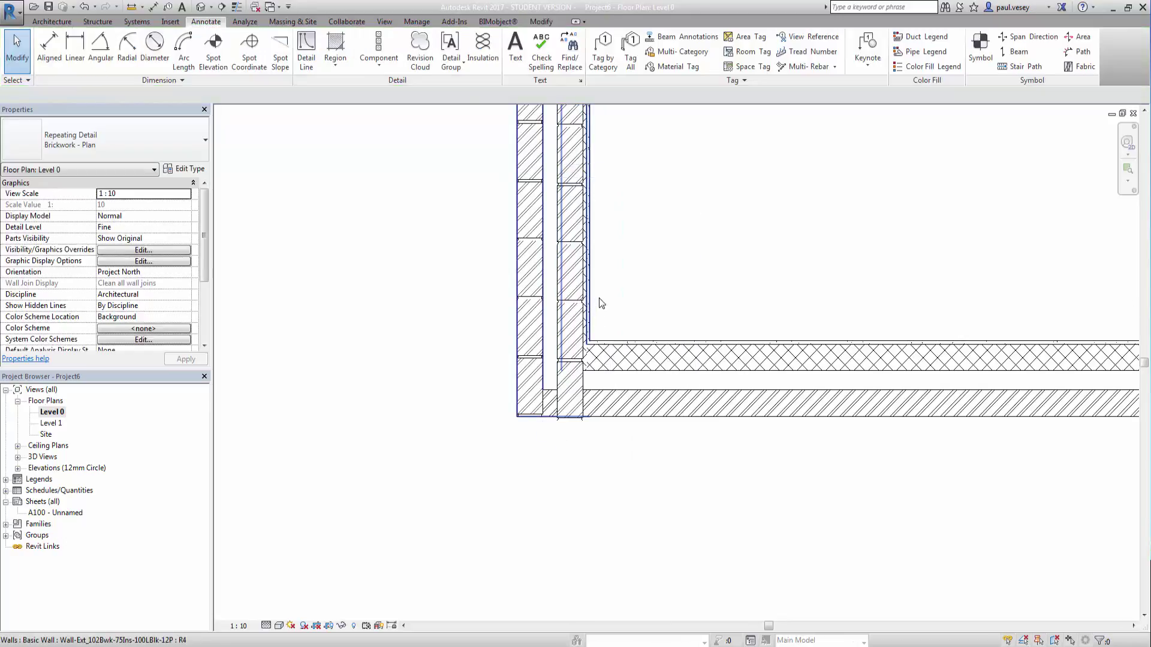
Move the copied brickwork detail onto the left wall's inner leaf and level its ends with the original detail.
scroll(630, 294, "up", 3)
left_click(592, 267)
left_click_drag(593, 269, 593, 269)
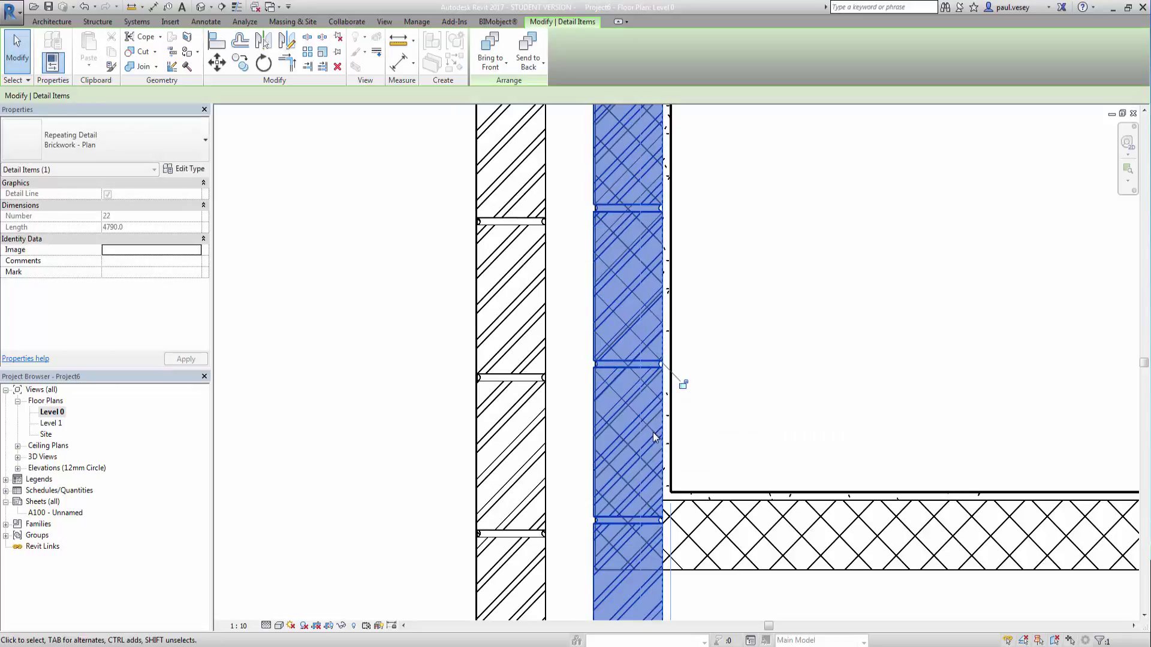
scroll(678, 380, "down", 2)
middle_click_drag(678, 380, 681, 201)
scroll(651, 441, "up", 4)
left_click_drag(629, 400, 629, 422)
left_click(631, 483)
Examine the upper ends of both brickwork details where they meet the top wall.
scroll(631, 483, "down", 4)
scroll(688, 279, "down", 4)
middle_click_drag(736, 268, 708, 410)
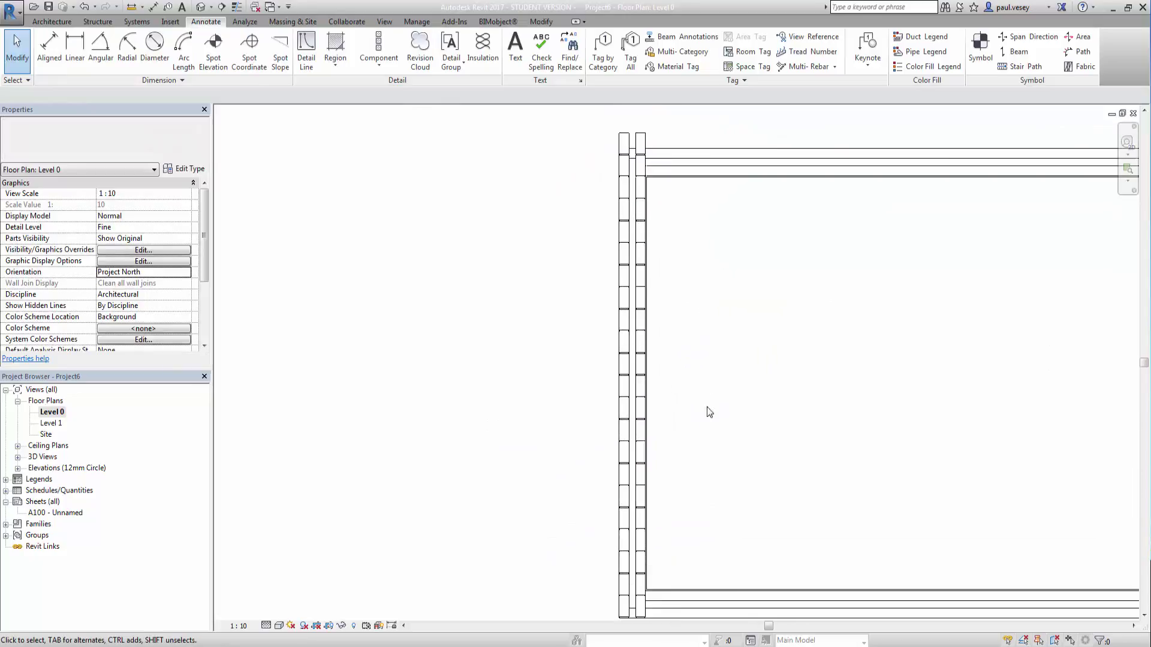
left_click(640, 143)
left_click(581, 174)
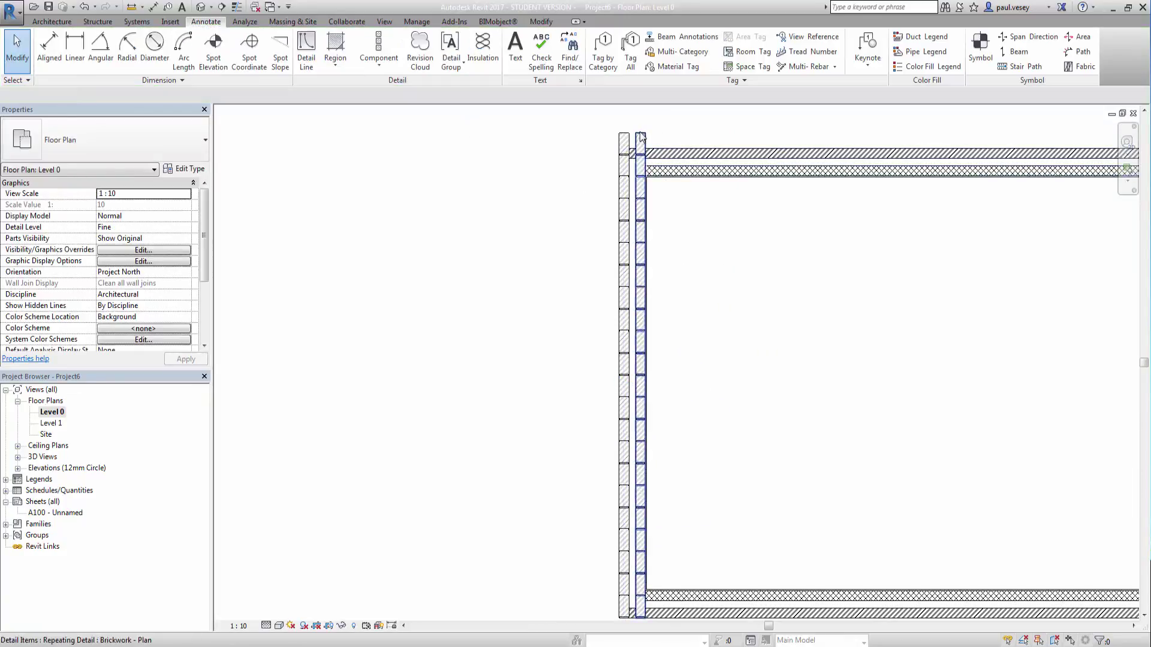
scroll(640, 132, "up", 5)
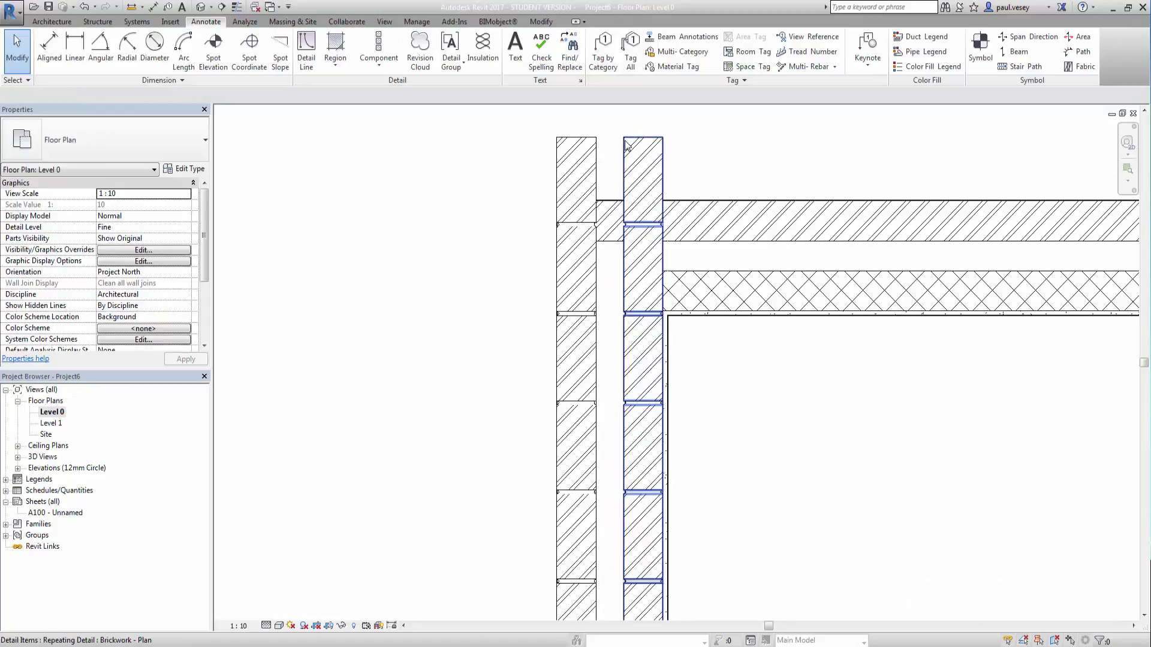
Start a detail component and browse the family library to Detail Items, F - Masonry, F10 - Brick, Block Walling.
left_click(642, 155)
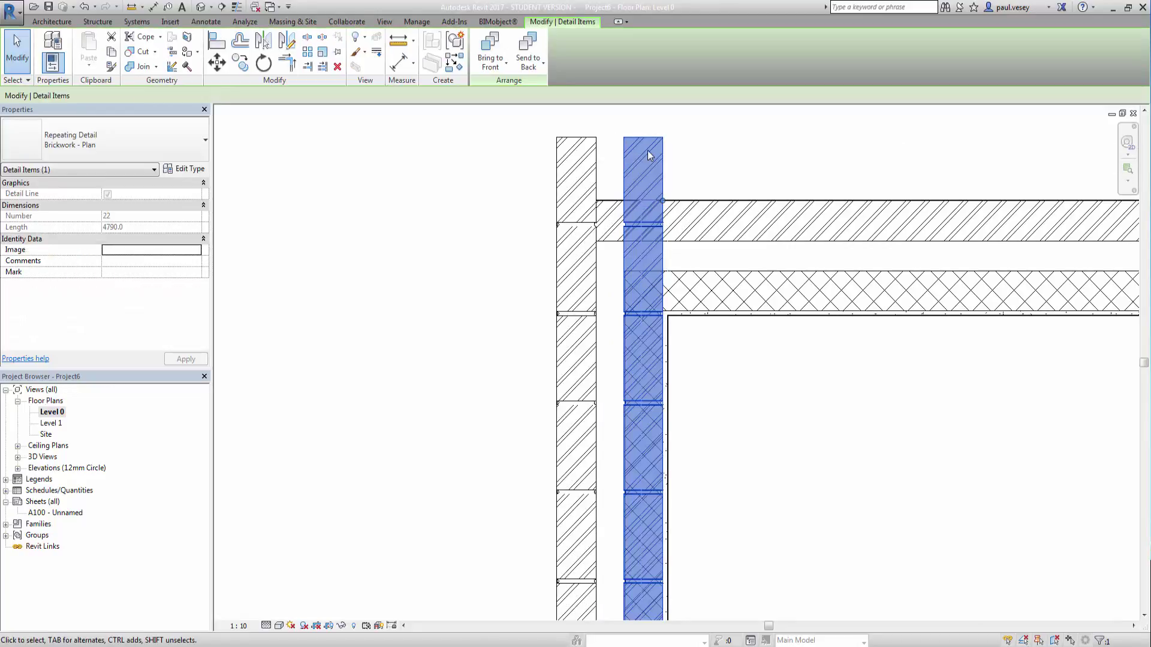
left_click(482, 188)
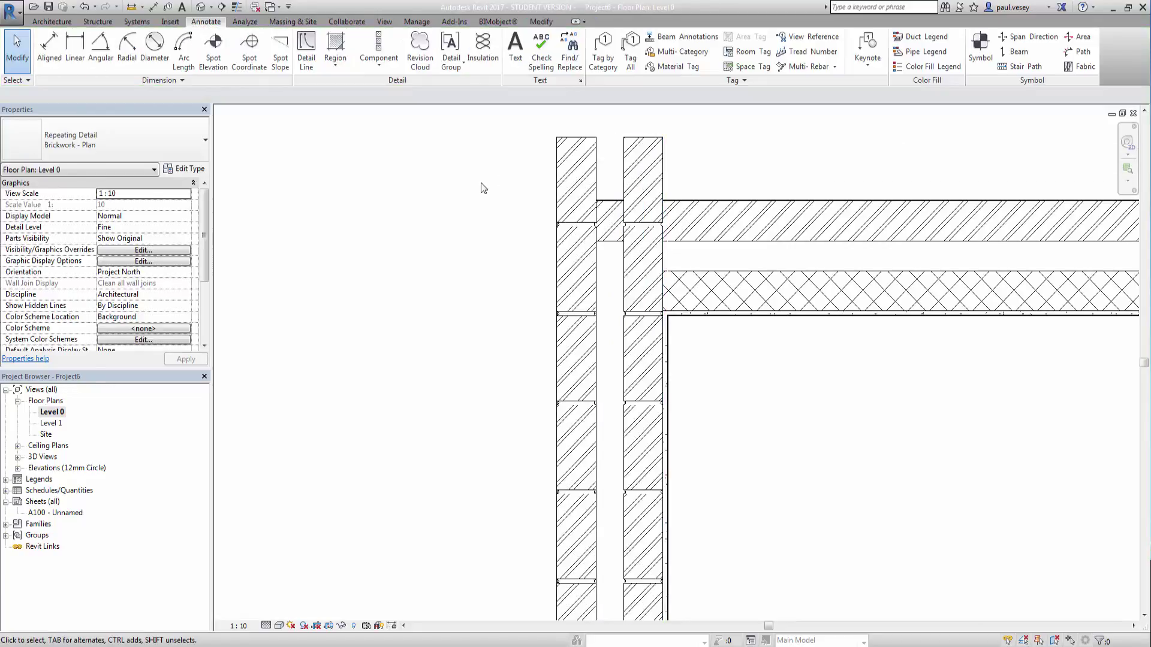
left_click(380, 67)
left_click(403, 90)
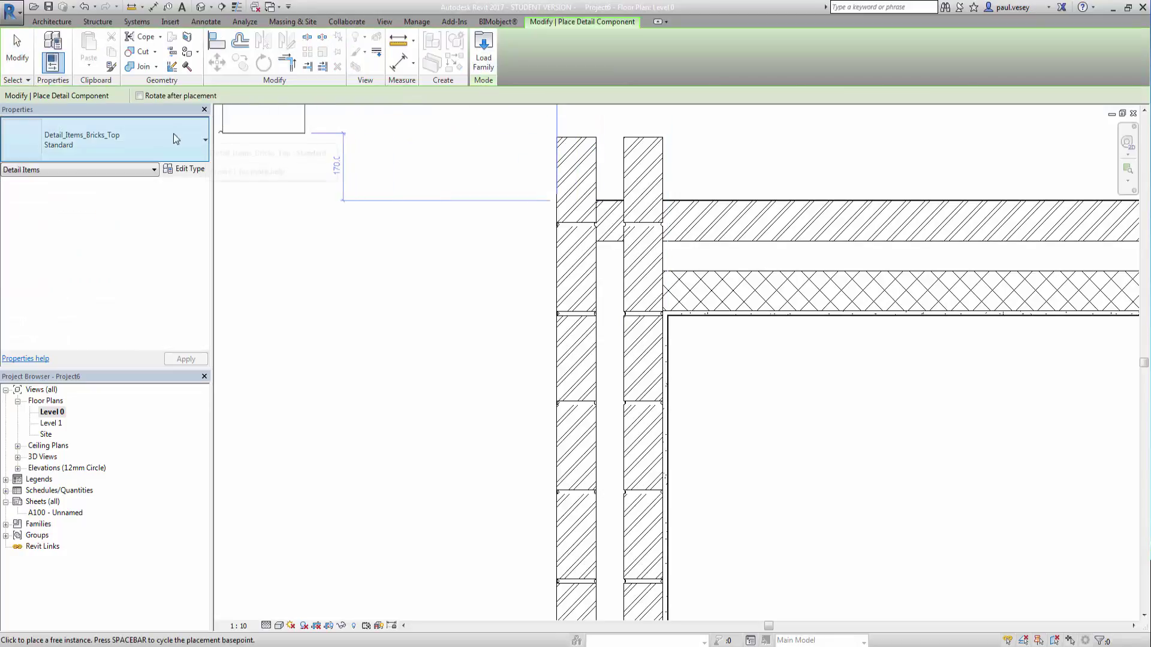
left_click(145, 148)
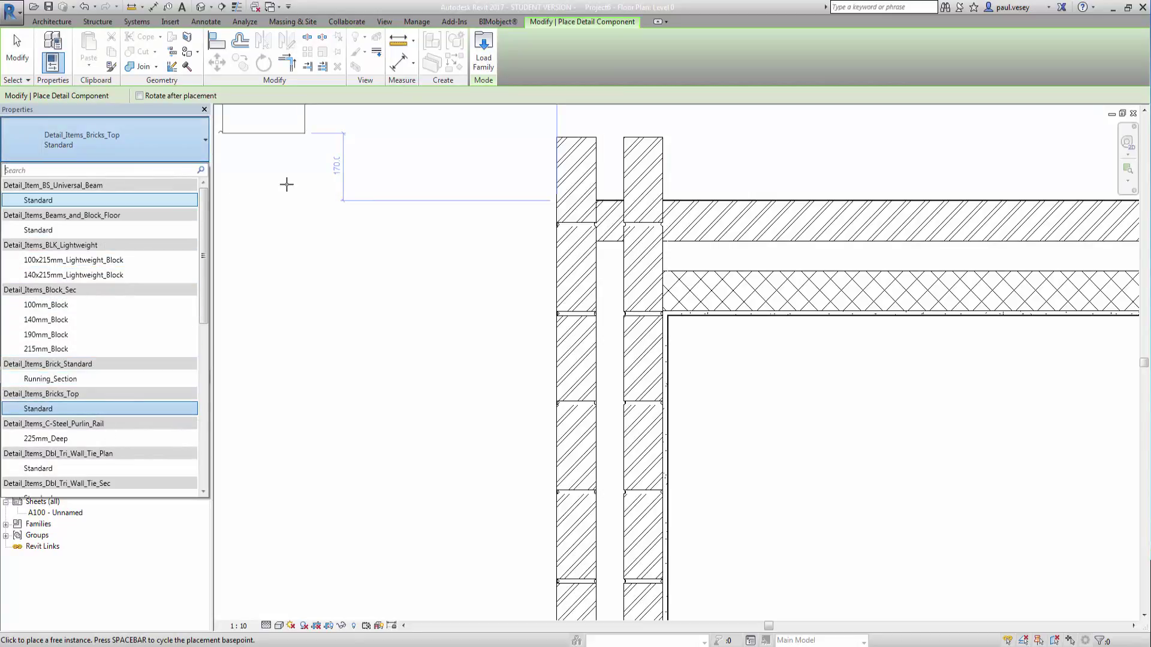
left_click(477, 75)
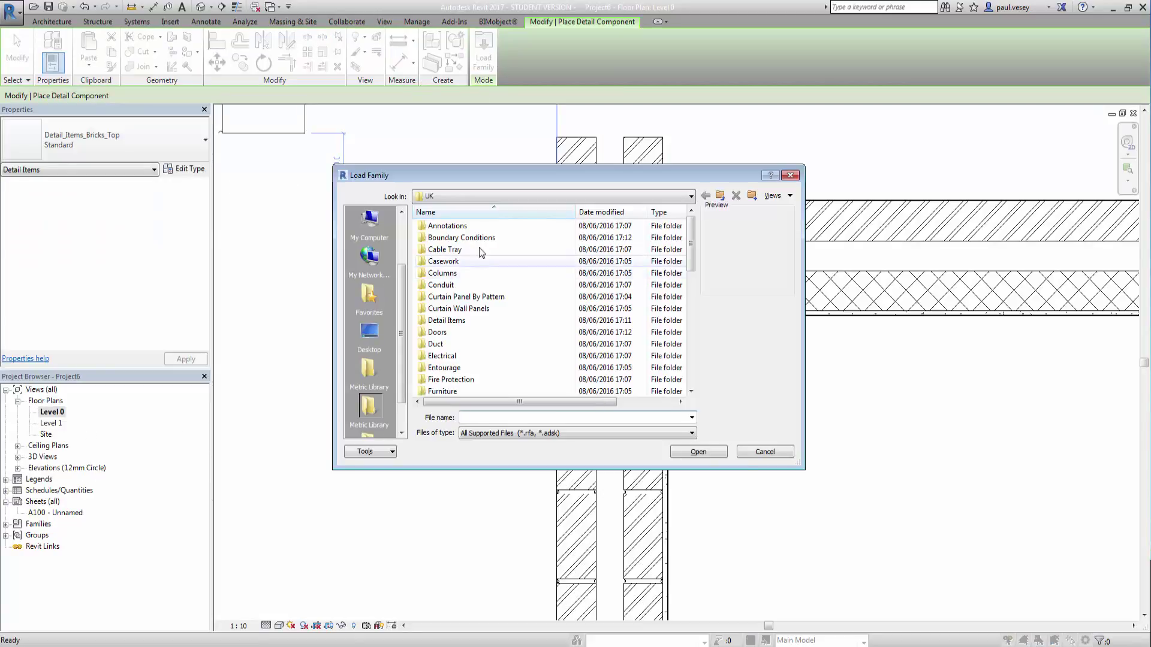
left_click_drag(501, 174, 515, 120)
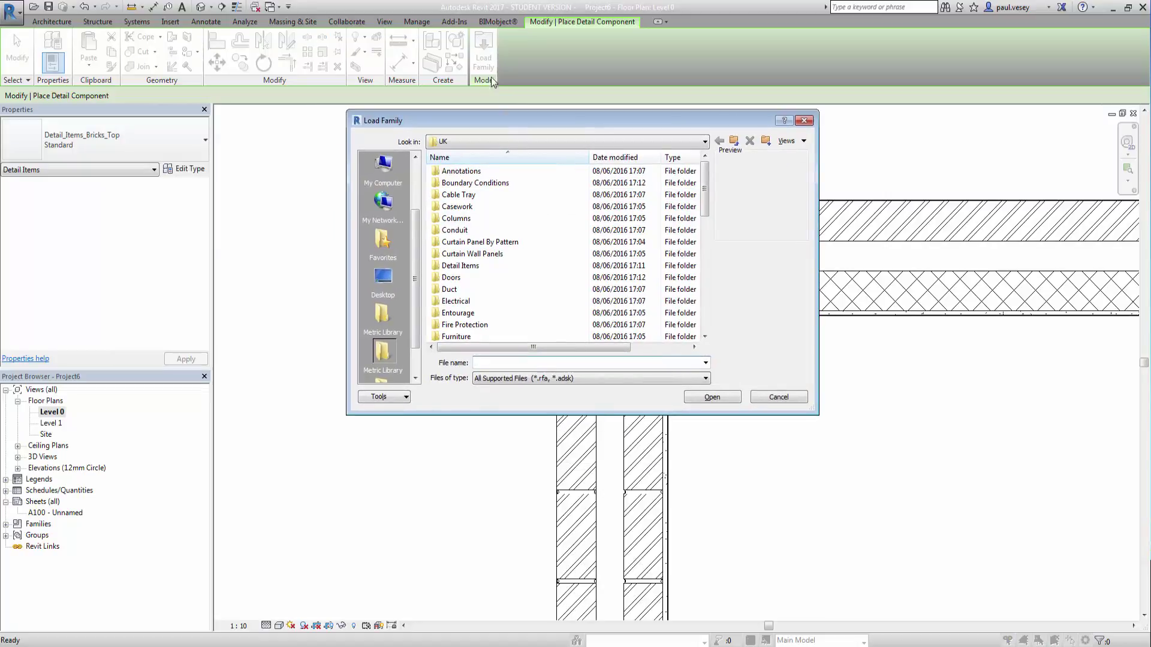
double_click(461, 267)
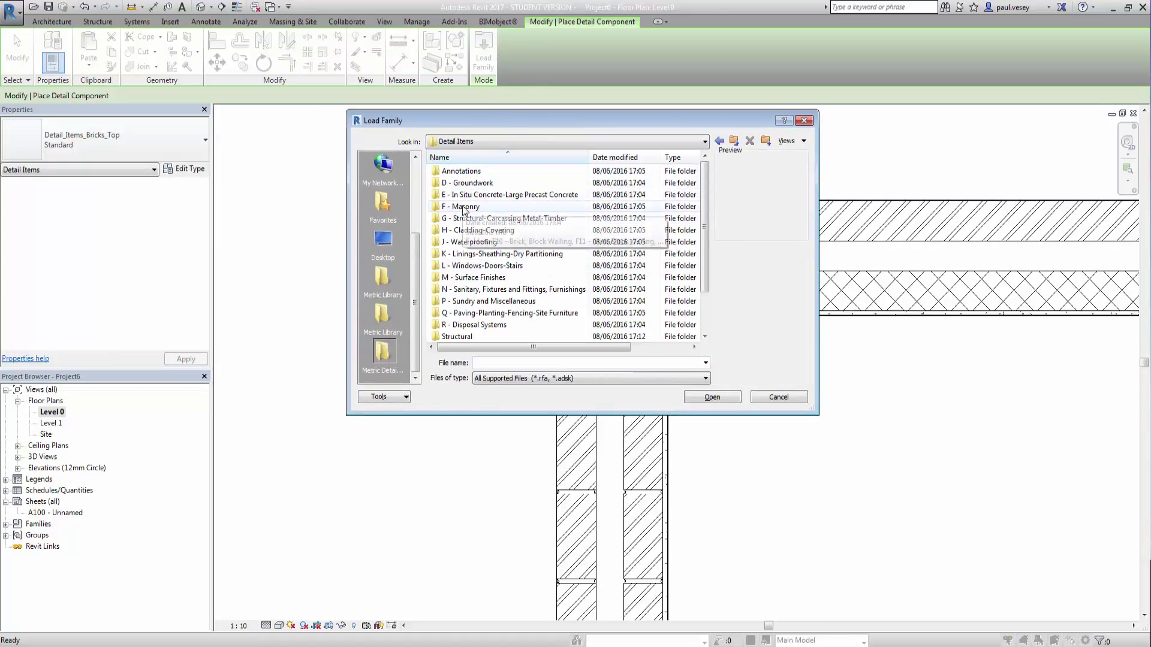
double_click(504, 206)
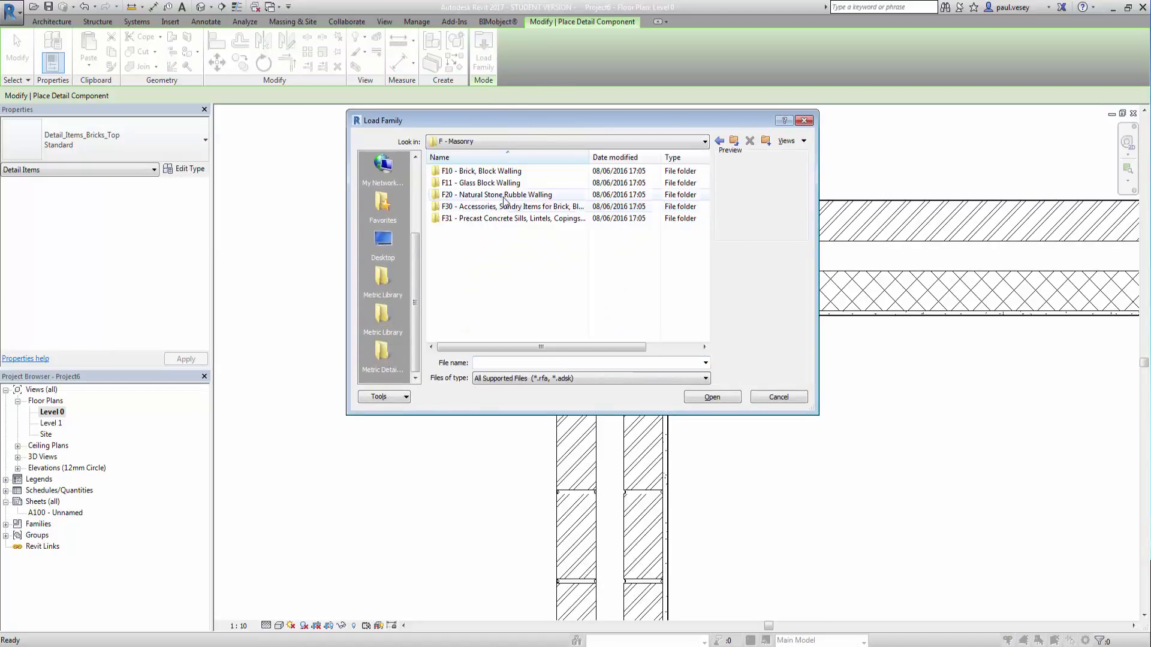
double_click(478, 172)
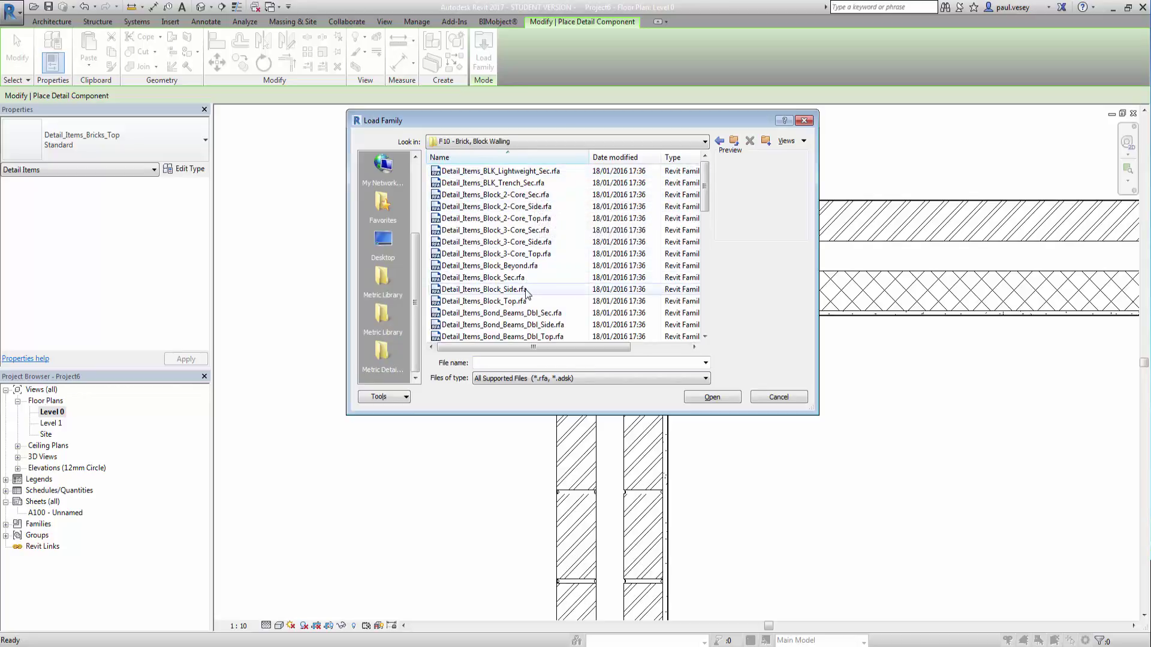
Load the Detail_Items_Block_Top.rfa family with all five types from 90mm_Block to 215mm_Block.
left_click(495, 301)
left_click(701, 398)
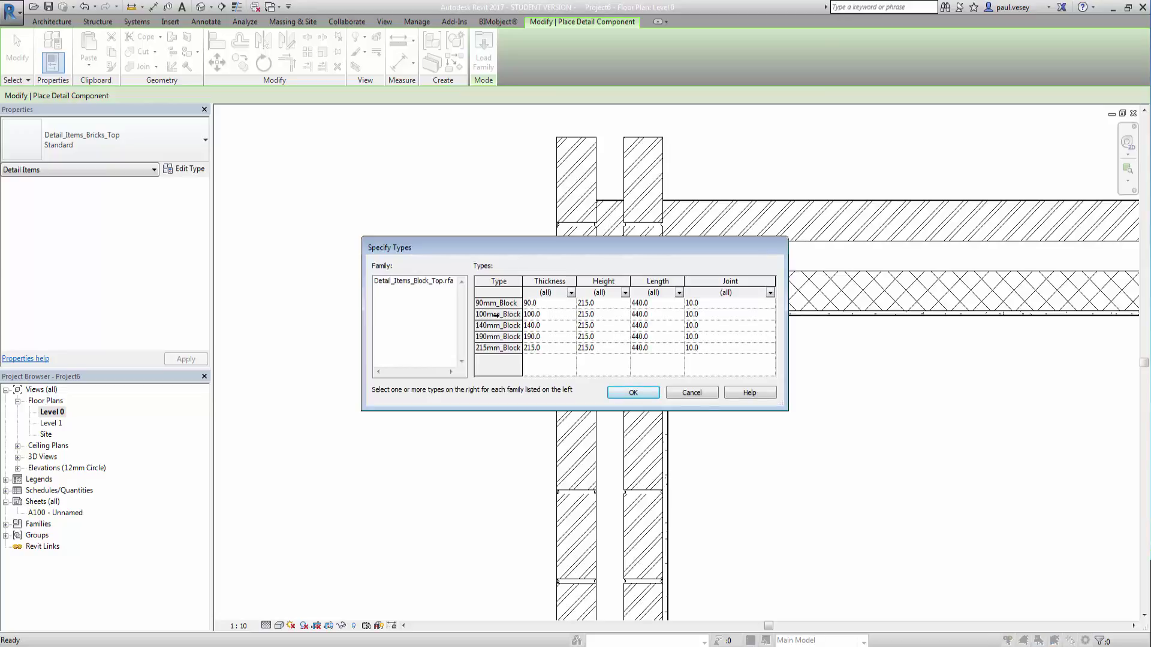
left_click(495, 303)
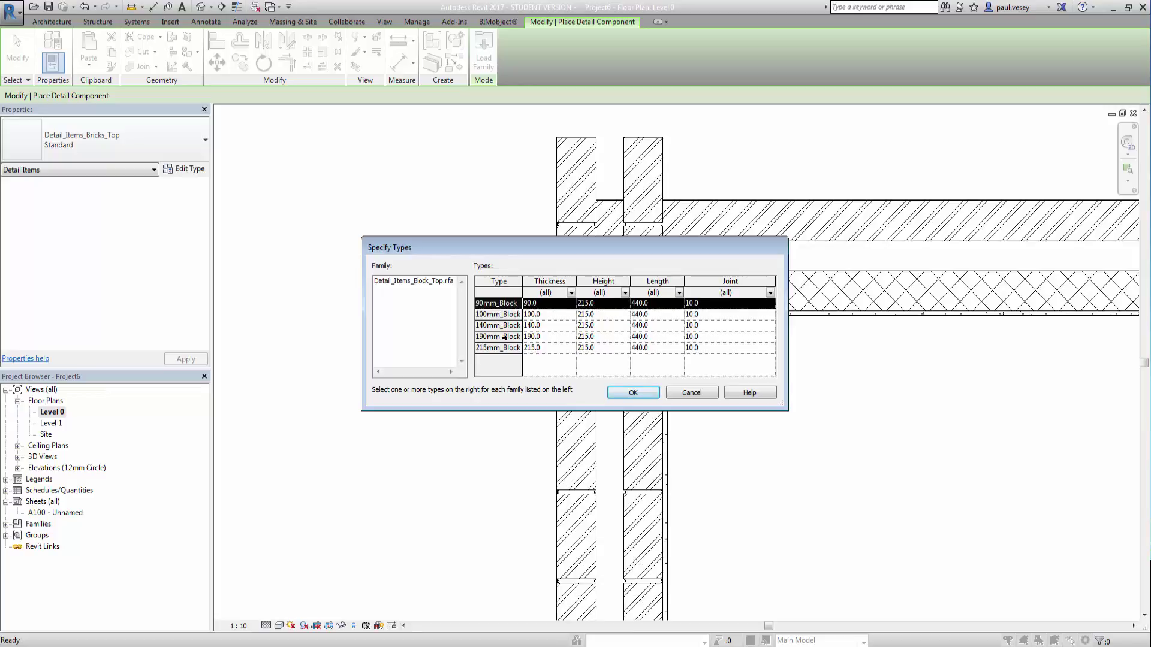
left_click(501, 349, "shift")
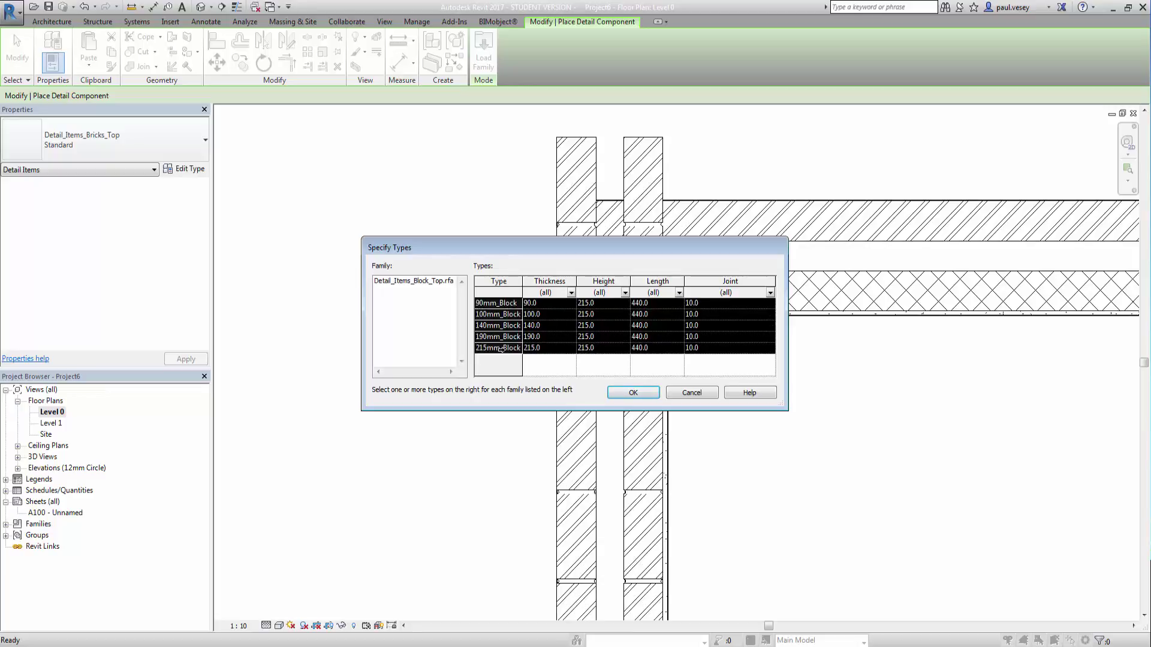
left_click(633, 393)
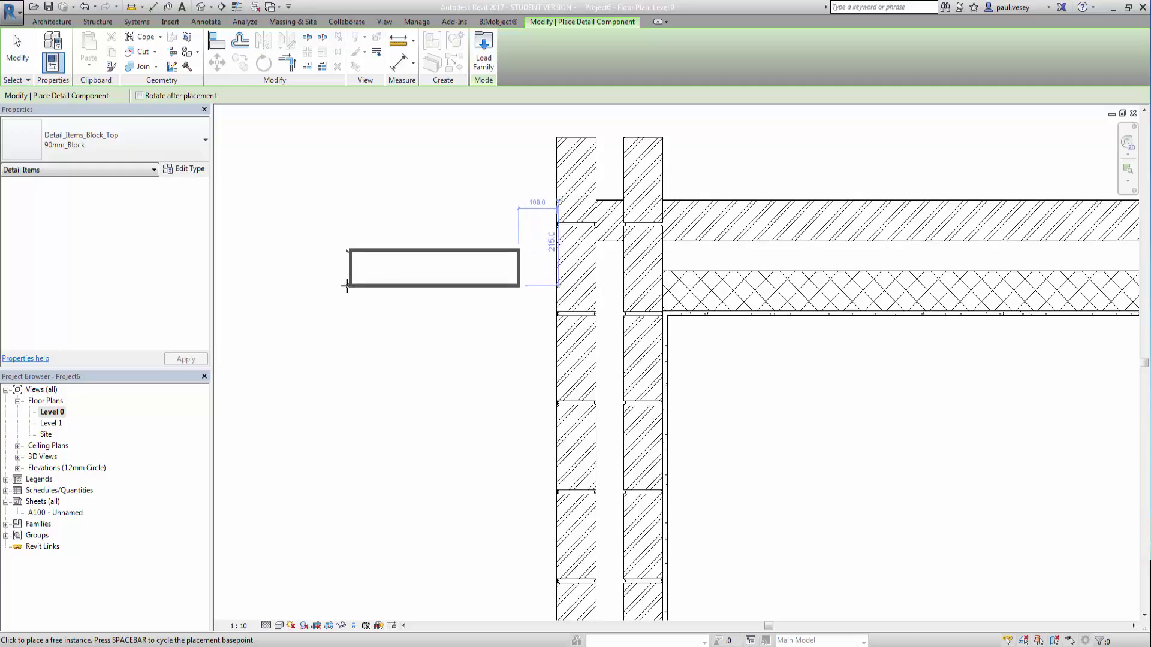
Place one 90mm_Block detail component upright outside the left wall and end the placement.
key("space")
left_click(415, 366)
right_click(459, 350)
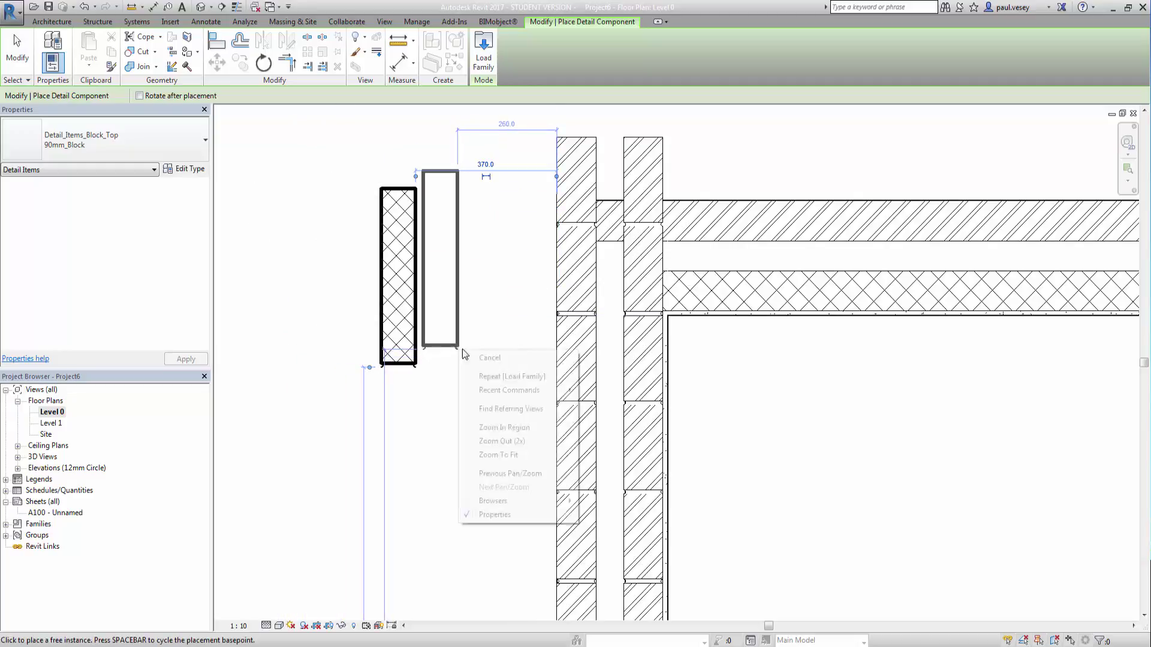
key("Escape")
right_click(331, 304)
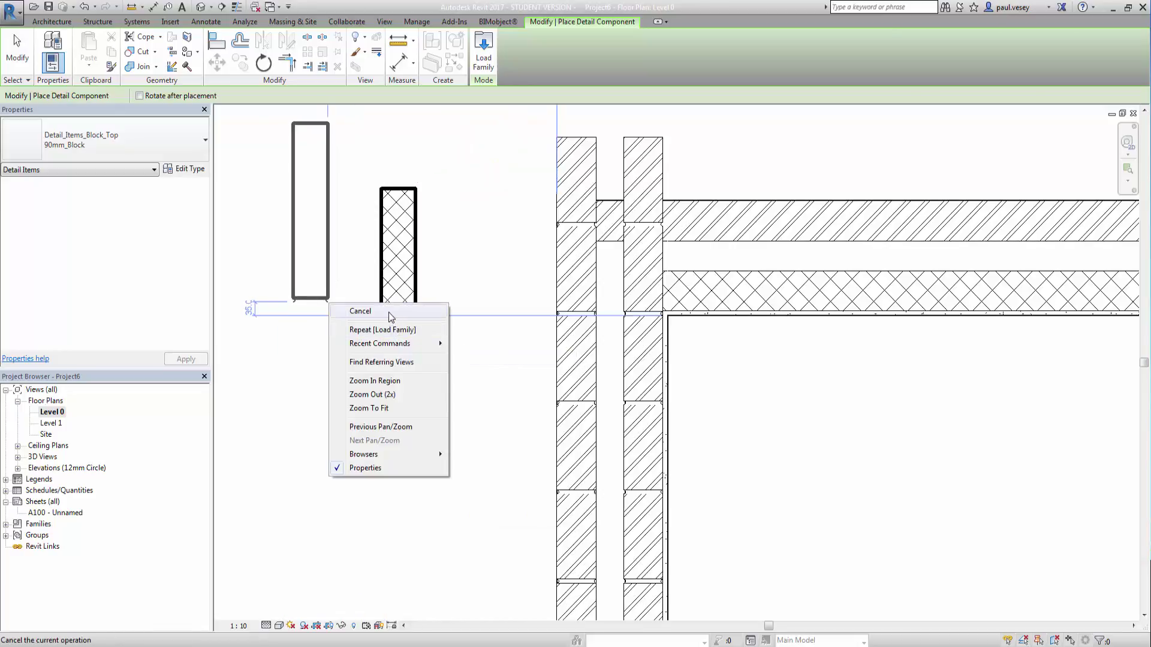
left_click(389, 312)
Change the loose block to the 100mm_Block type and move it close to the left wall's outer face.
left_click(378, 235)
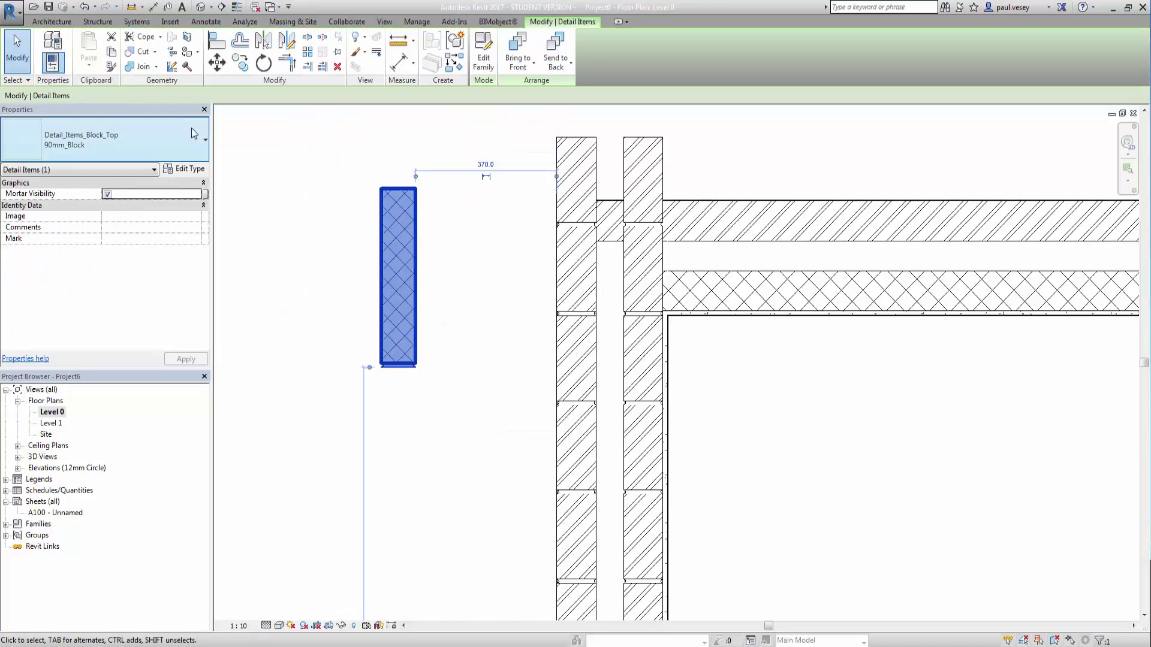
left_click(174, 146)
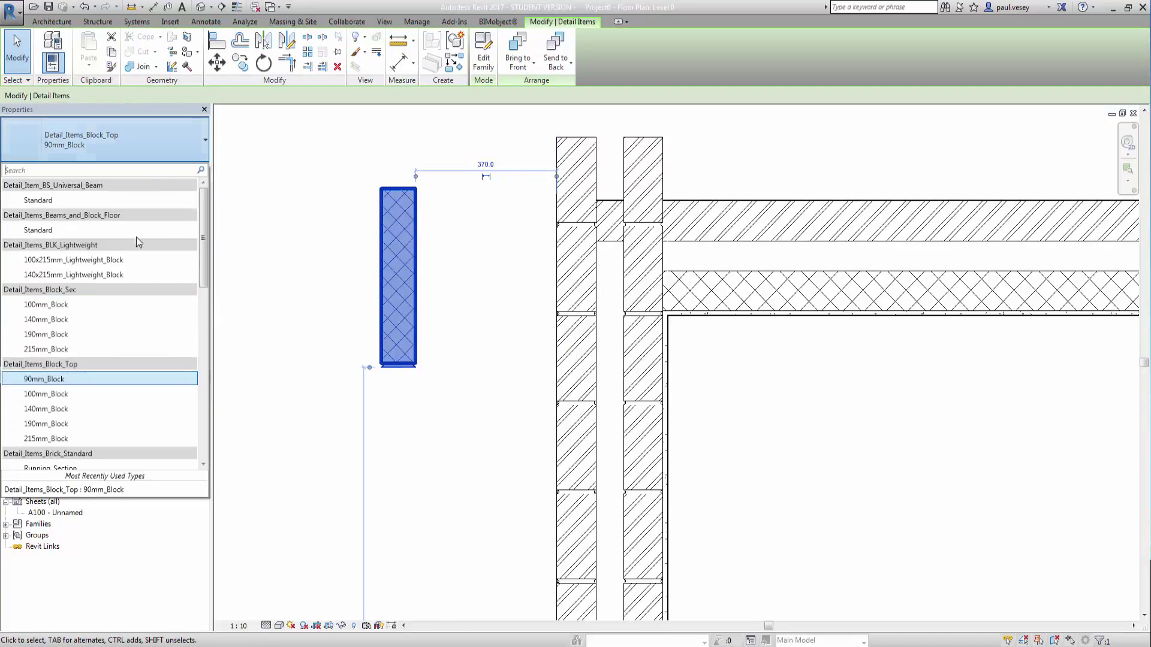
left_click(87, 390)
mouse_move(422, 295)
left_mouse_down()
mouse_move(665, 292)
mouse_move(534, 293)
left_mouse_up()
left_click(420, 381)
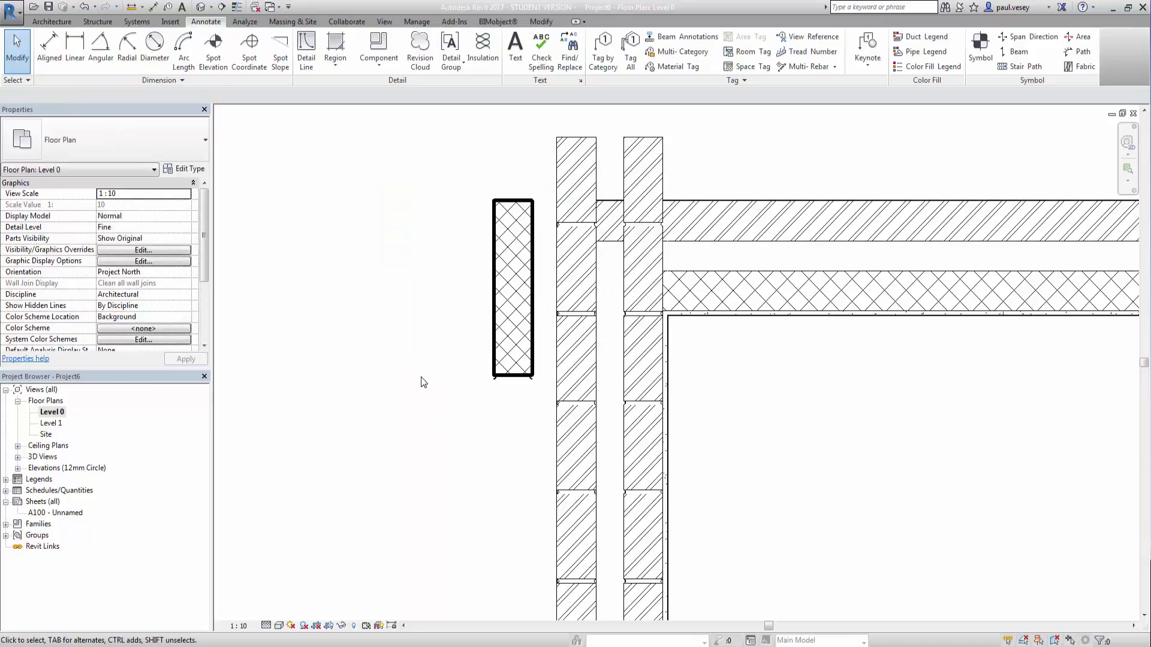
Duplicate the inner leaf's repeating detail type as Blockwork - Plan.
left_click(659, 181)
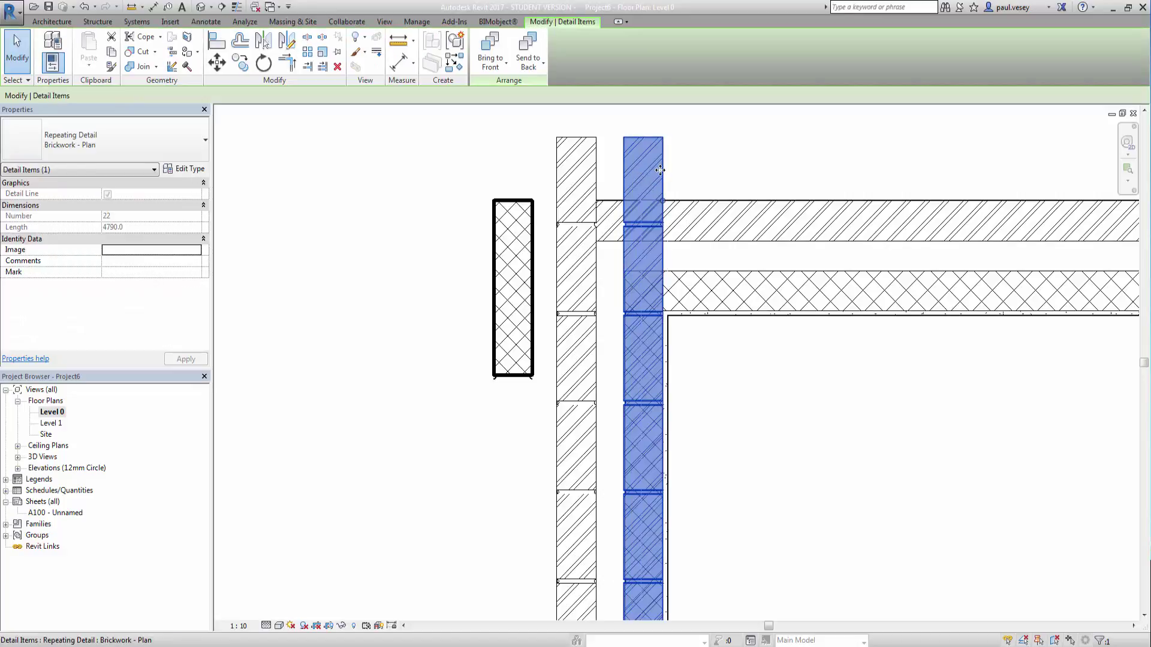
left_click(190, 170)
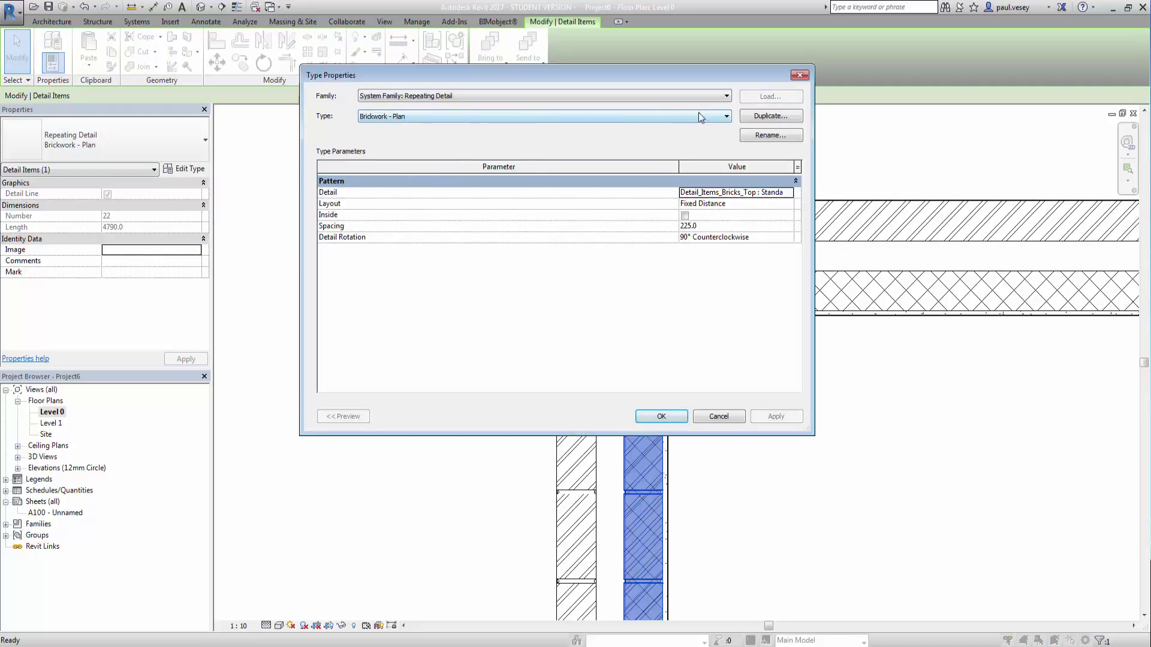
left_click(758, 117)
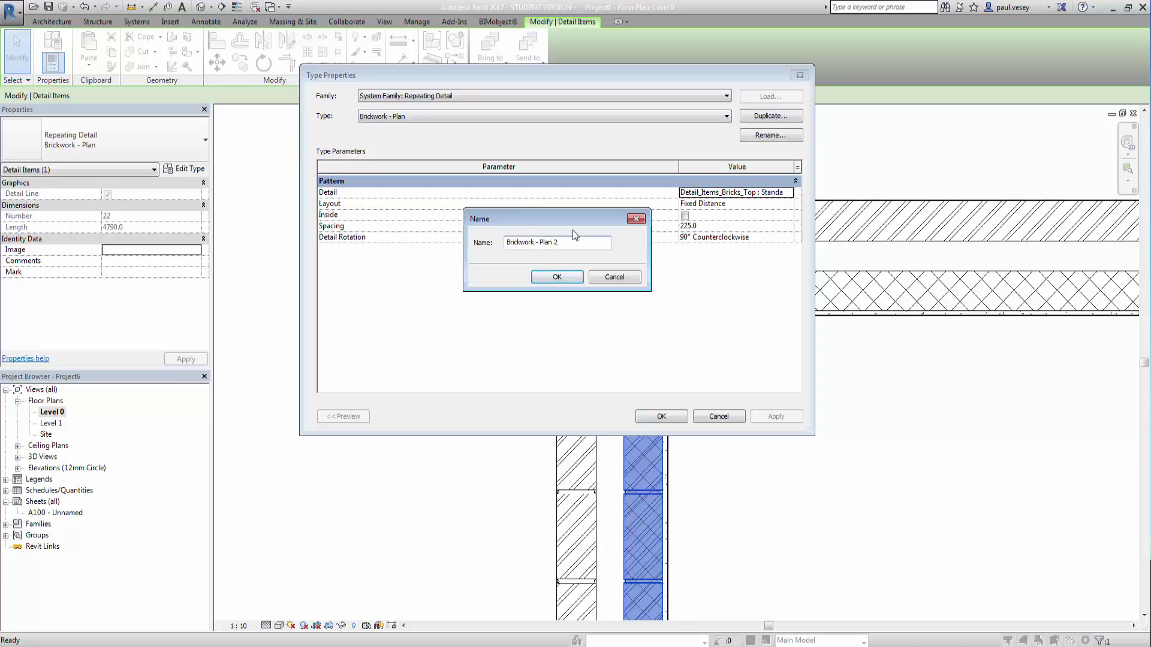
key("BackSpace")
key("BackSpace")
key("BackSpace")
key("BackSpace")
left_click(549, 276)
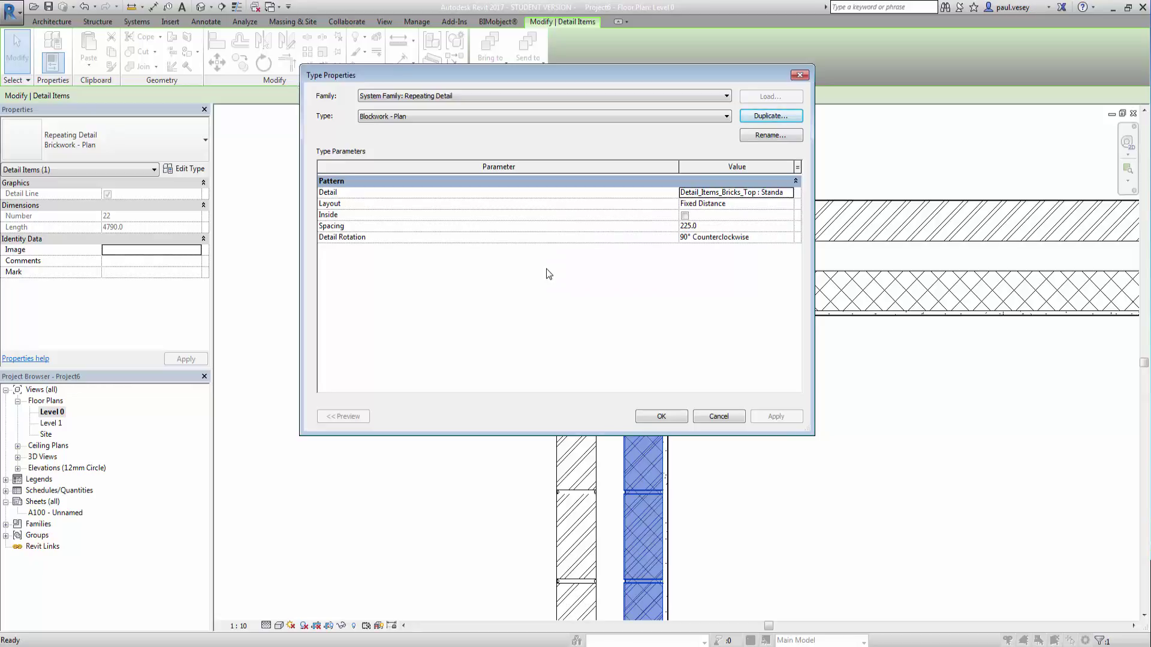
Assign Detail_Items_Block_Top : 100mm_Block as the detail of the Blockwork - Plan type and apply it to the inner leaf.
left_click(706, 195)
left_click(788, 194)
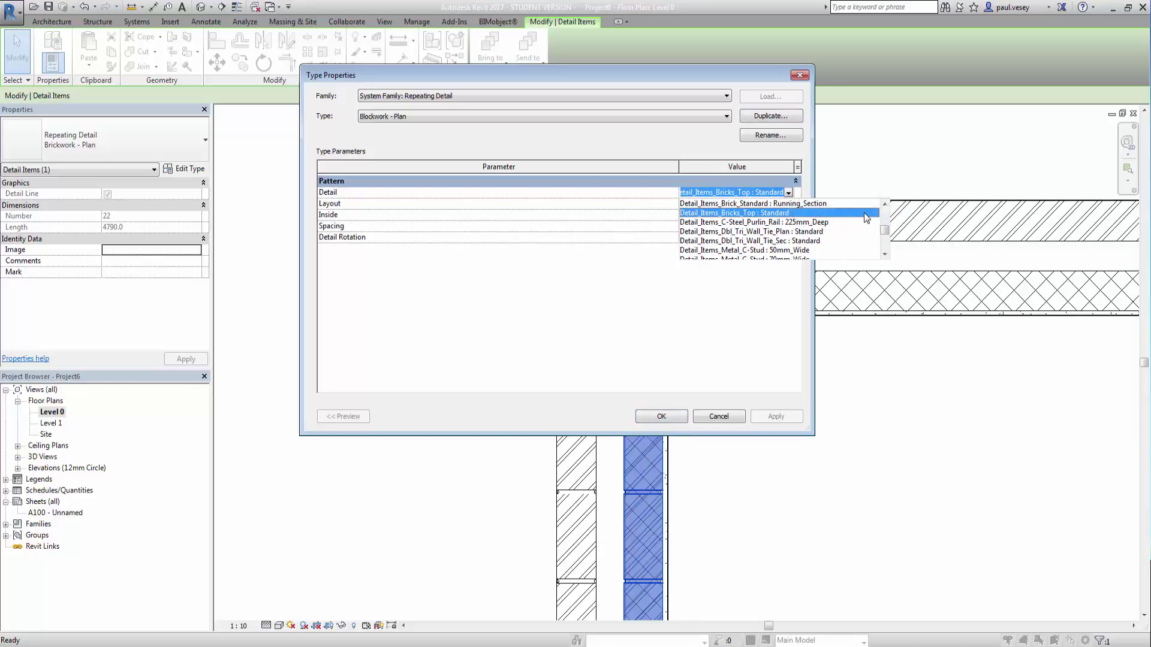
left_click(884, 205)
left_click(885, 205)
left_click(884, 204)
left_click(885, 204)
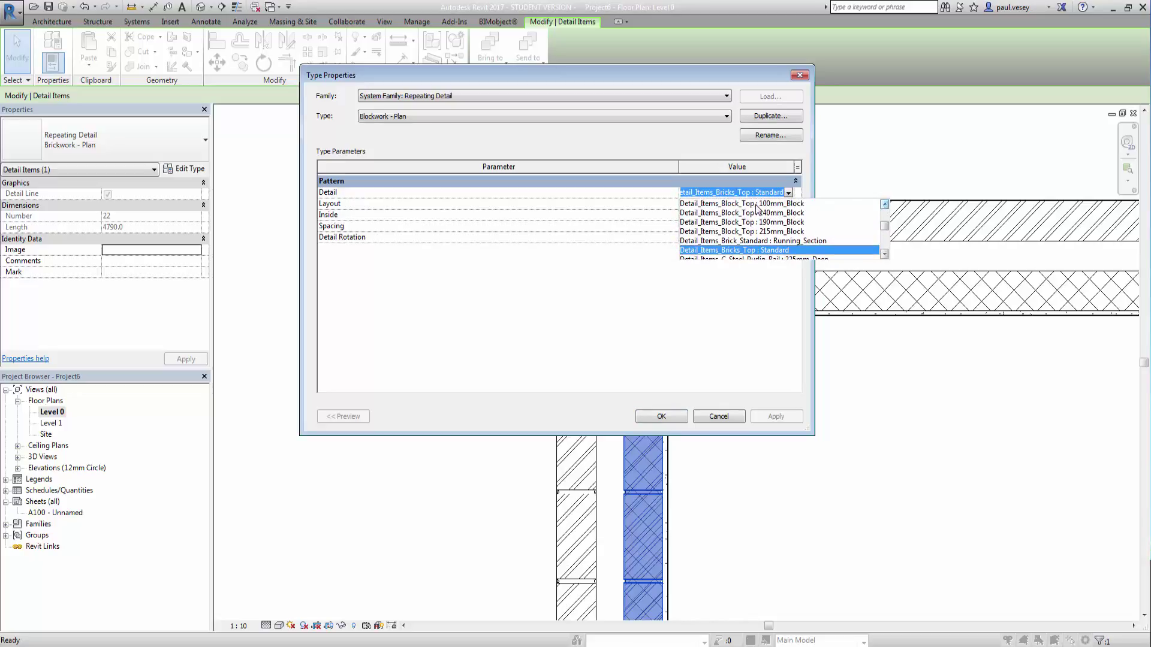
left_click(757, 204)
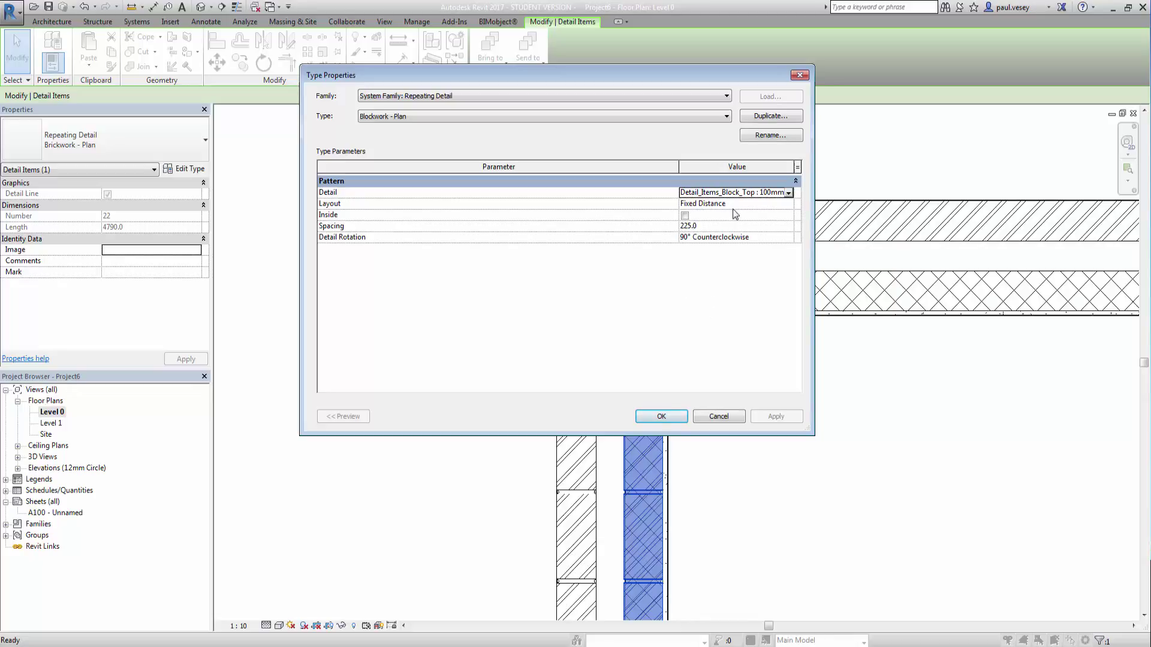
left_click(661, 416)
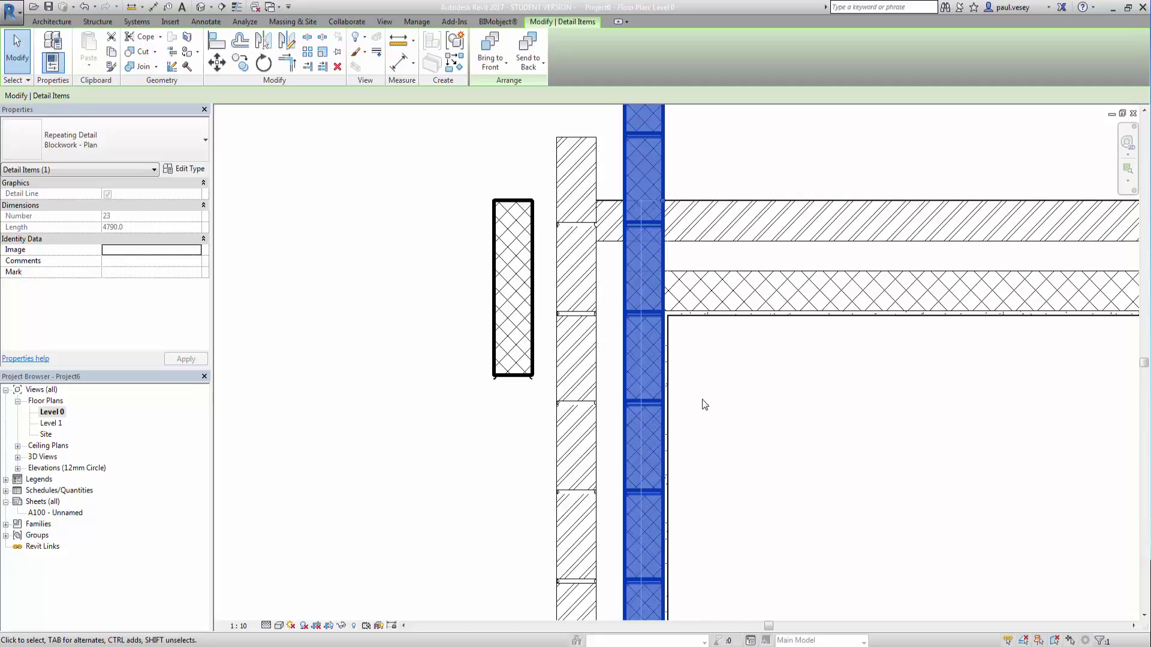
Set the spacing of the Blockwork - Plan repeating detail type to 450 mm.
scroll(702, 399, "down", 4)
scroll(713, 420, "up", 5)
scroll(635, 285, "up", 10)
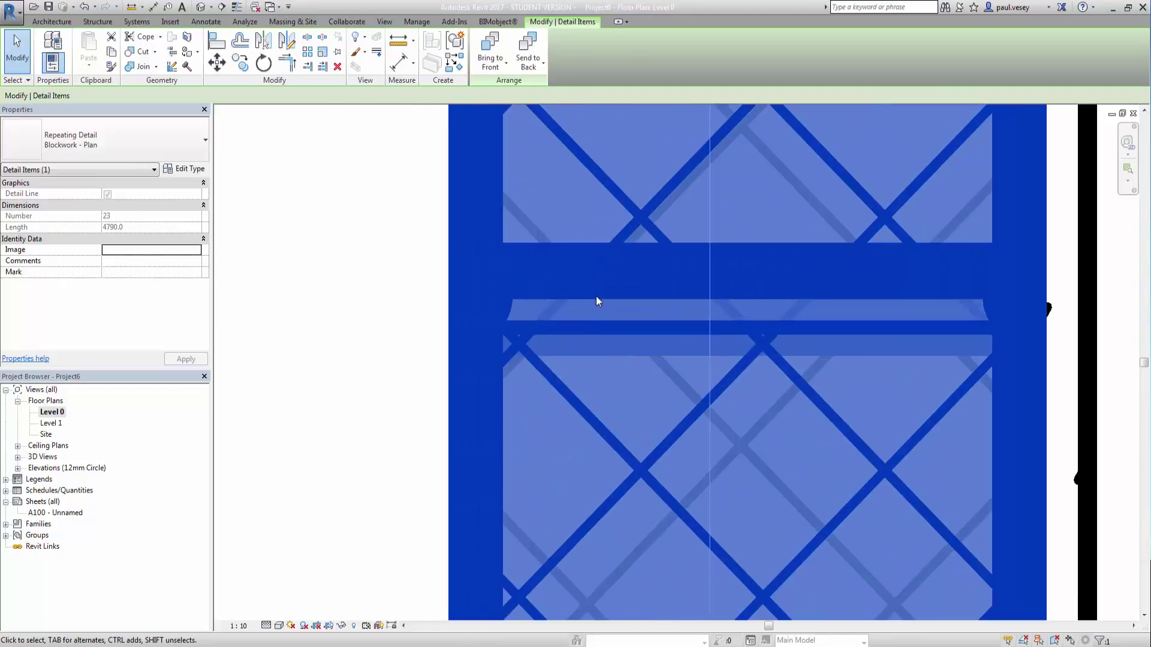
scroll(608, 332, "down", 10)
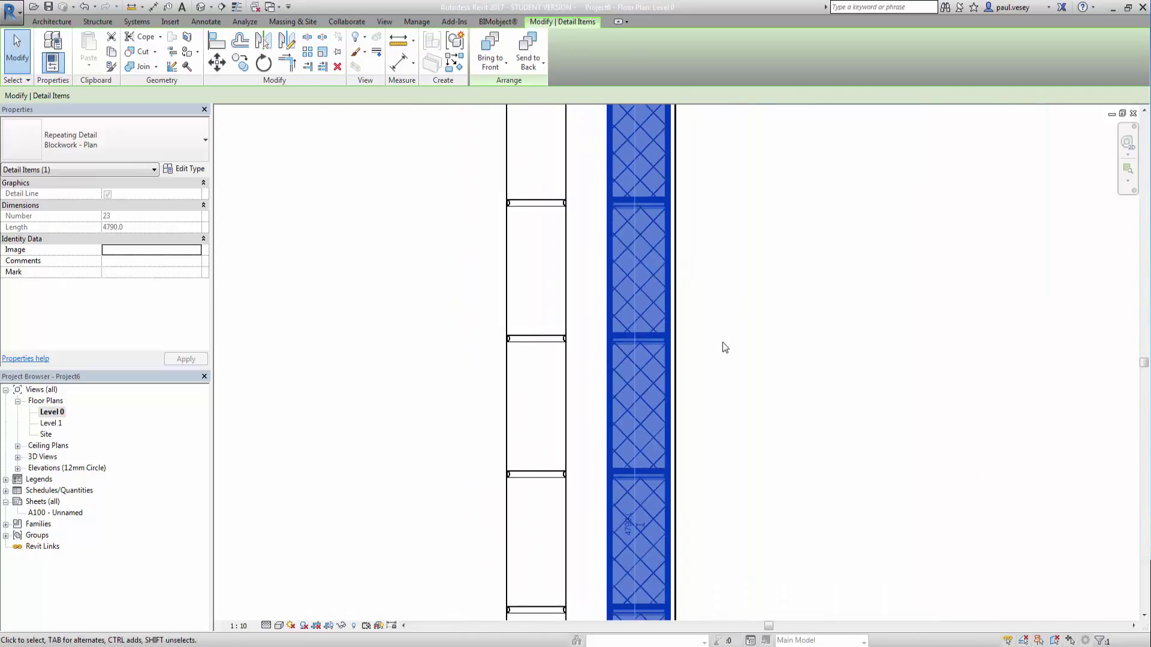
middle_click_drag(746, 354, 707, 250)
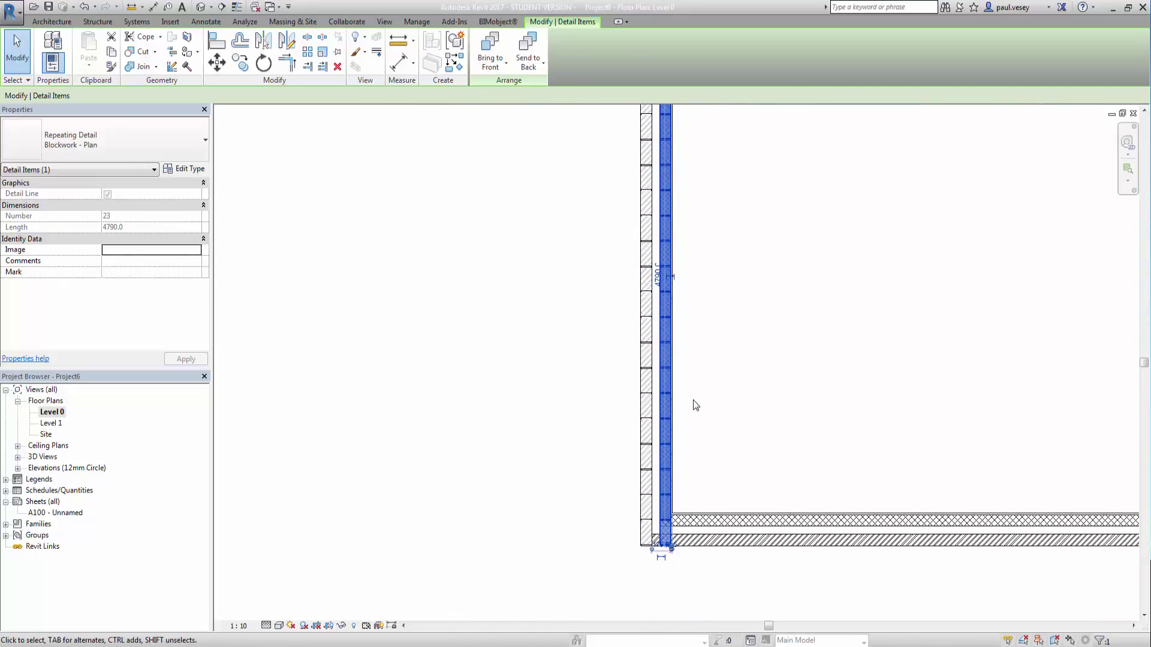
middle_click_drag(693, 400, 693, 290)
scroll(689, 387, "up", 5)
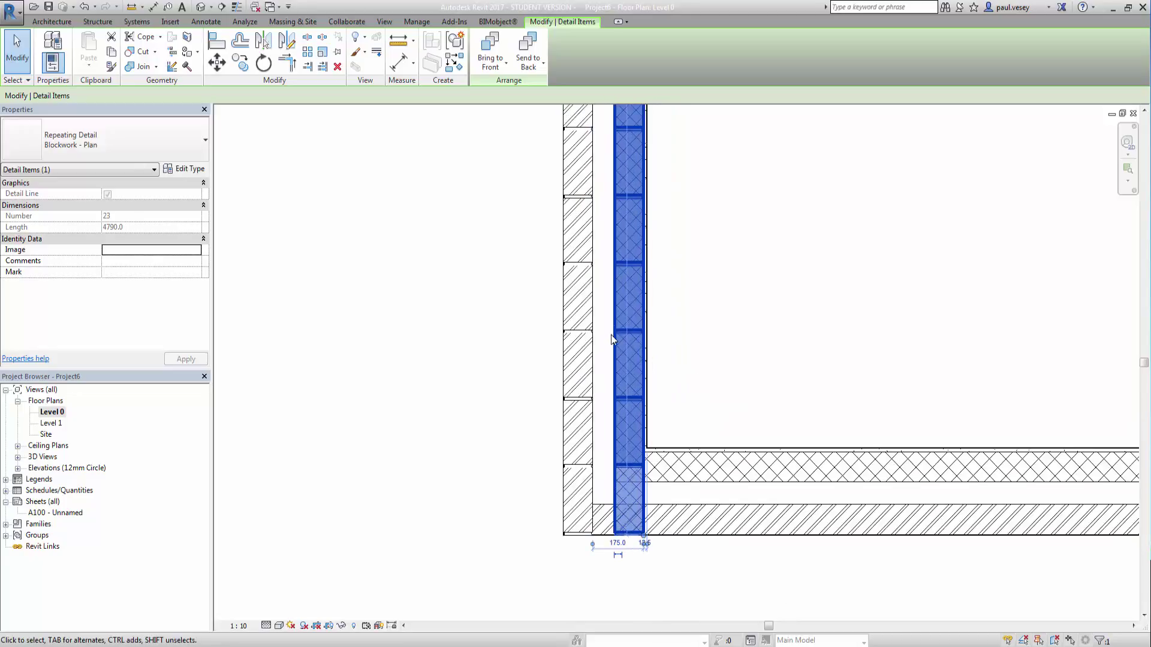
left_click(184, 168)
left_click(709, 227)
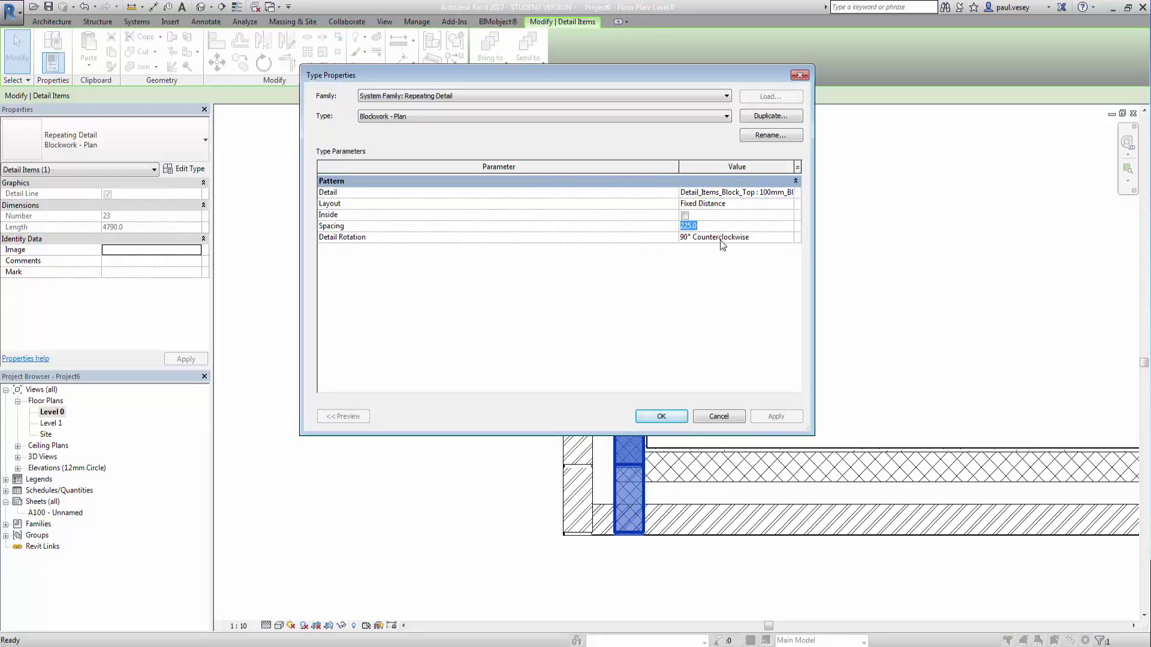
type("450")
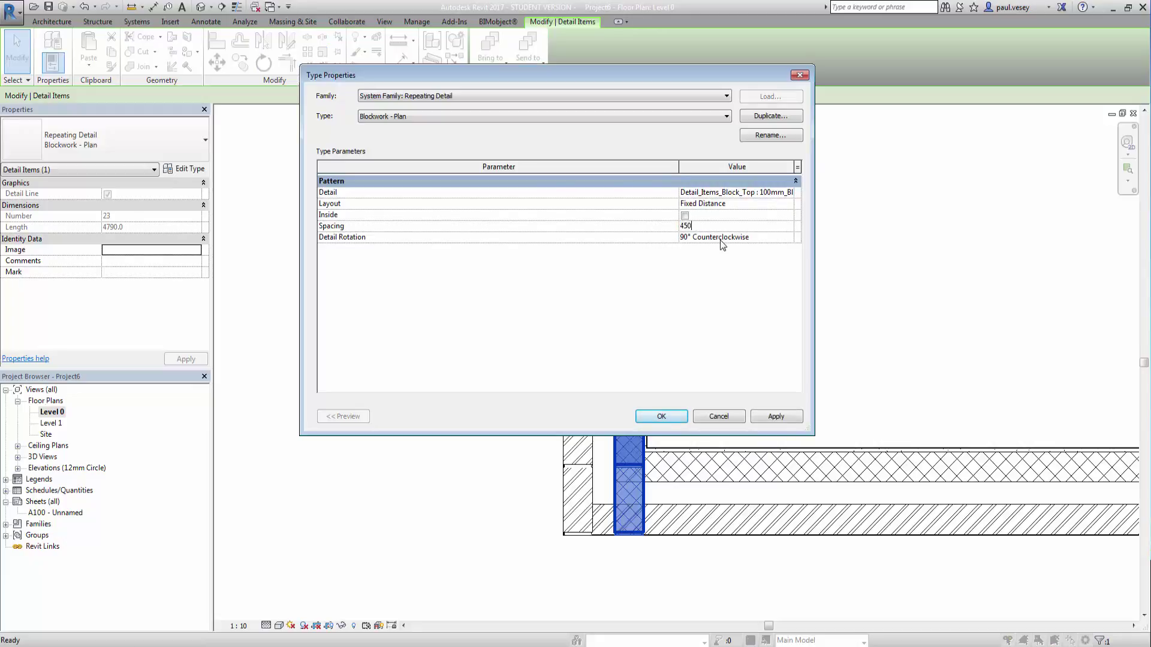
left_click(662, 416)
key("Escape")
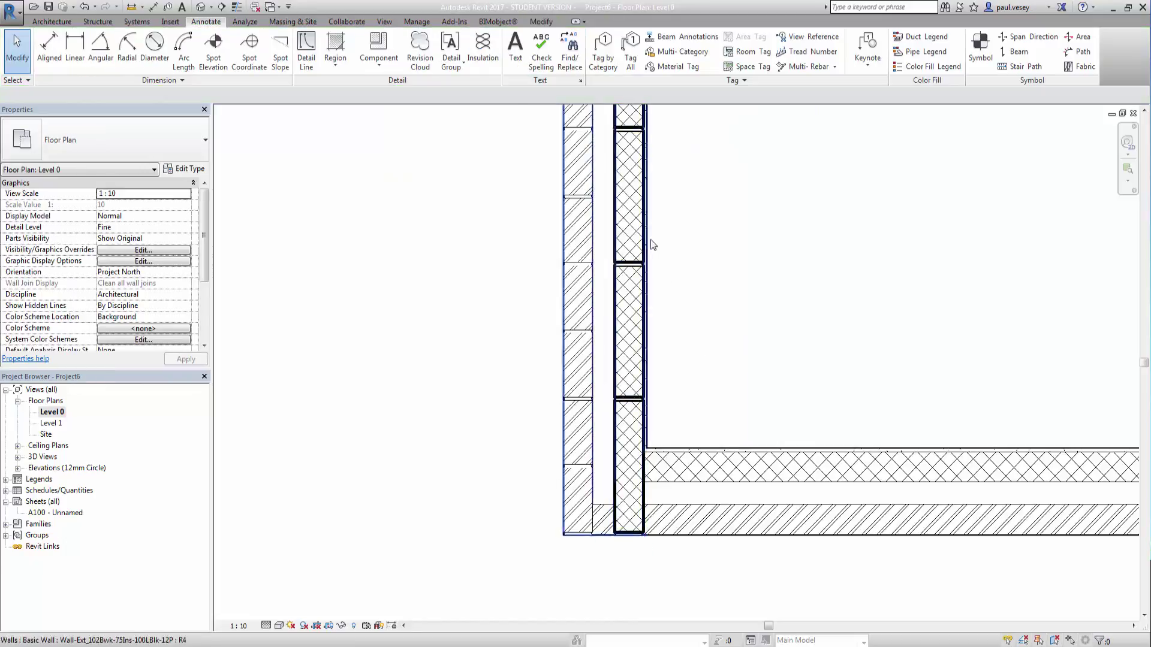
Delete the loose block detail component outside the left wall.
scroll(650, 239, "up", 6)
scroll(667, 337, "down", 6)
middle_click_drag(742, 297, 743, 344)
middle_click_drag(742, 255, 757, 402)
scroll(757, 402, "down", 2)
middle_click_drag(771, 315, 743, 405)
left_click(648, 237)
key("Delete")
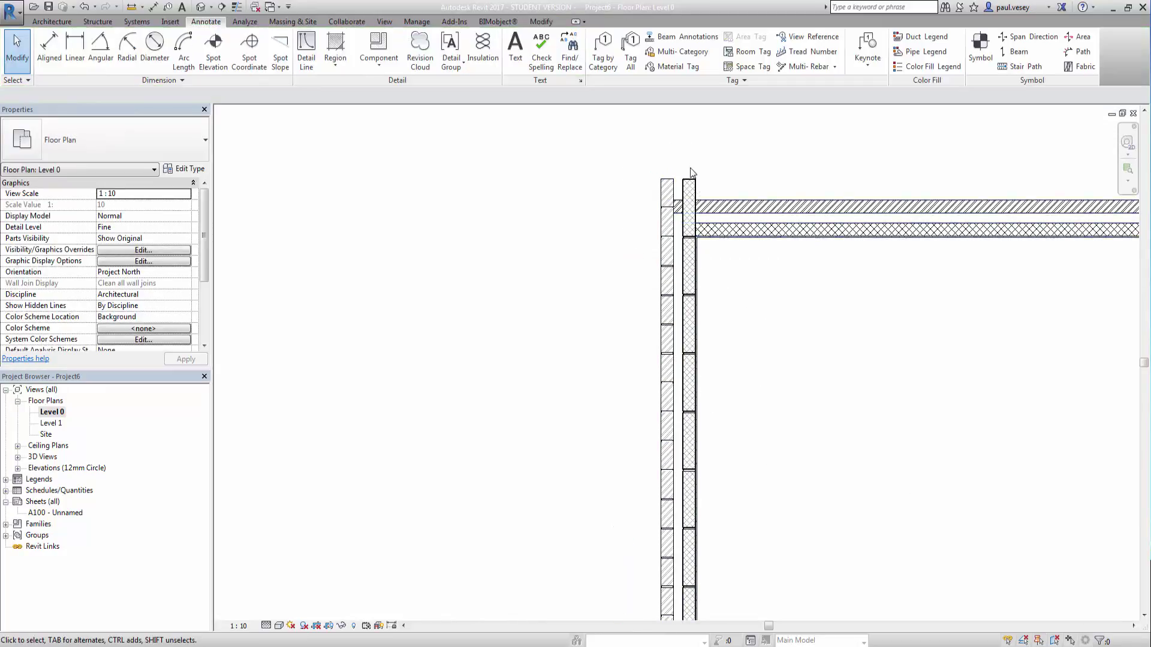
Examine the Blockwork - Plan repeating detail alongside the brickwork over the full length of the left cavity wall.
scroll(695, 177, "up", 5)
left_click(709, 234)
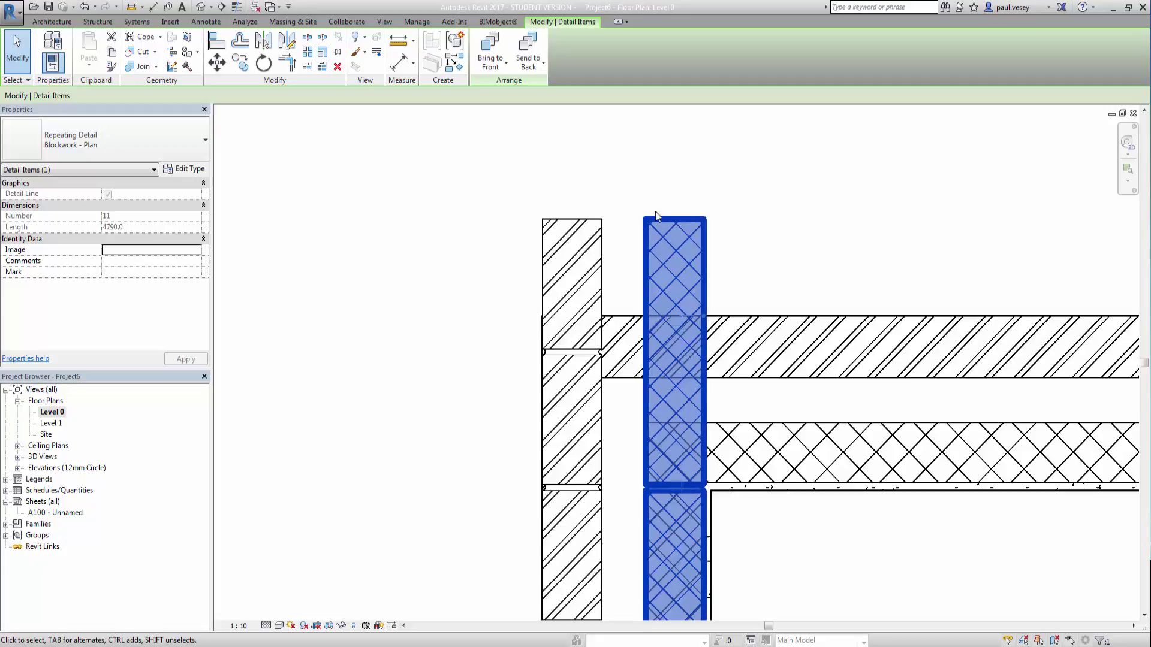
scroll(617, 318, "down", 2)
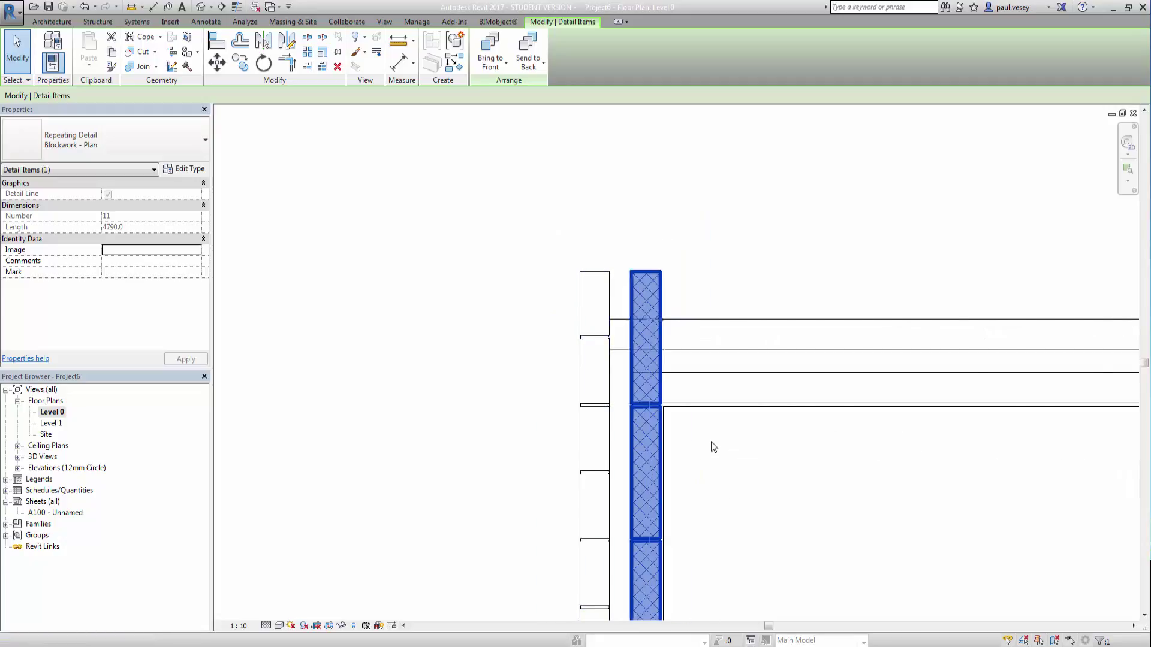
middle_click_drag(716, 429, 644, 242)
scroll(681, 381, "down", 2)
scroll(659, 342, "down", 2)
middle_click_drag(652, 449, 662, 317)
scroll(662, 314, "up", 2)
mouse_move(649, 361)
middle_mouse_down()
mouse_move(669, 241)
mouse_move(690, 348)
middle_mouse_up()
scroll(683, 300, "up", 1)
left_click(687, 297)
scroll(684, 293, "down", 1)
middle_click_drag(704, 252, 713, 362)
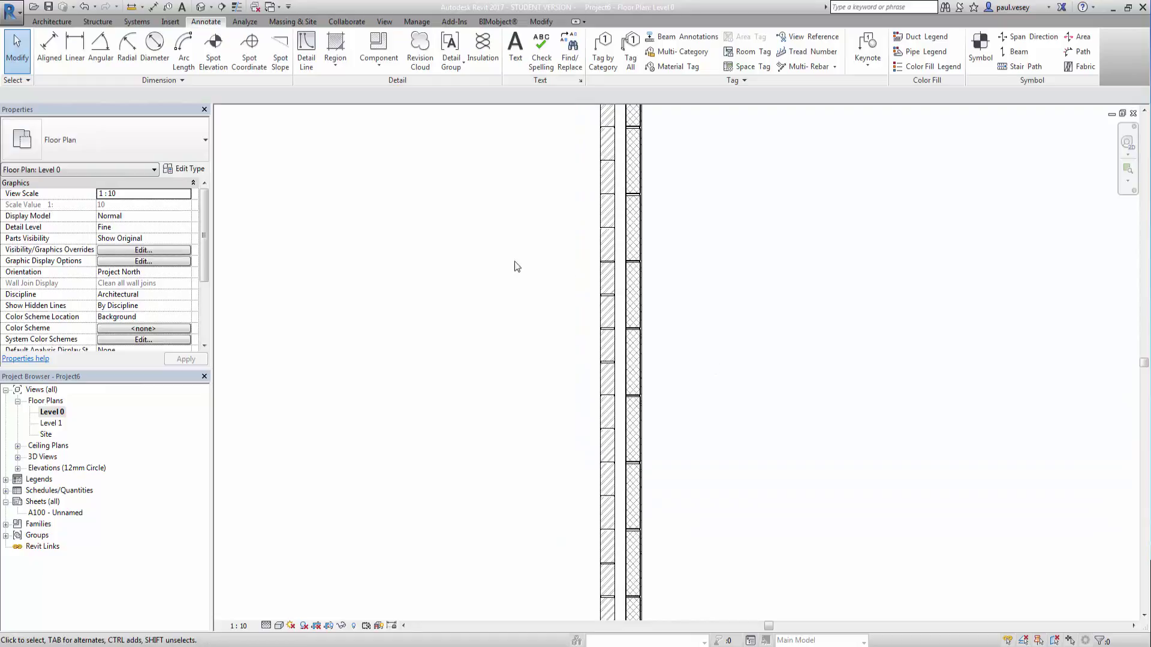
middle_click_drag(542, 246, 588, 375)
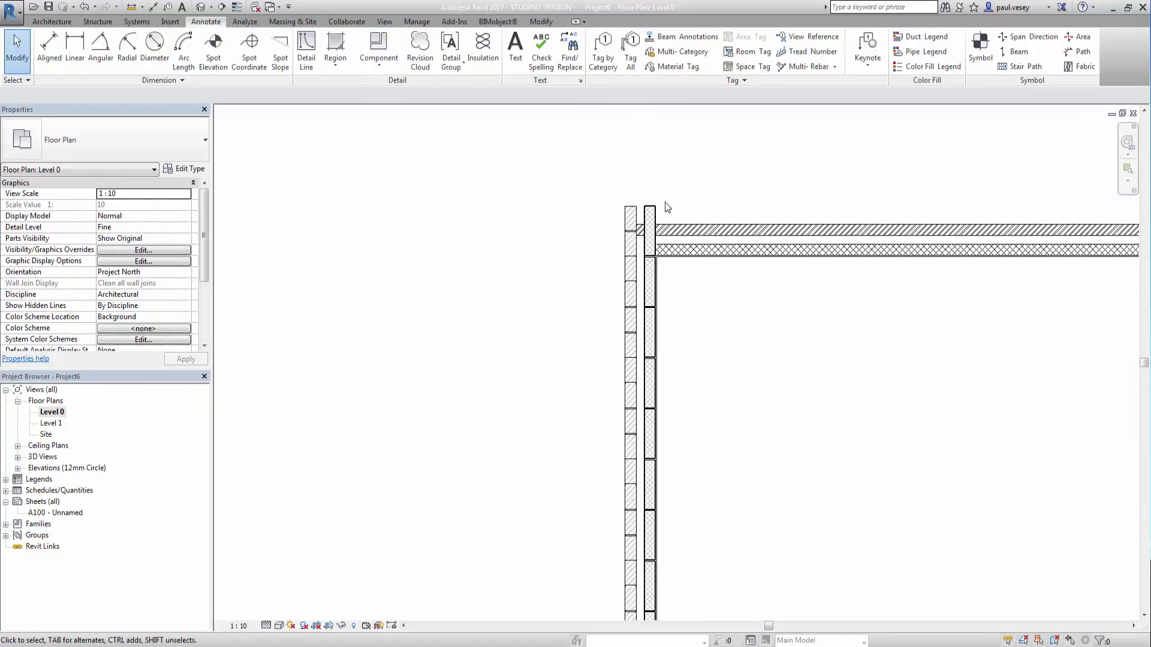
Copy the Blockwork - Plan repeating detail across the cavity so that its outer corner meets the brick leaf's inner corner.
scroll(664, 202, "up", 4)
left_click(595, 230)
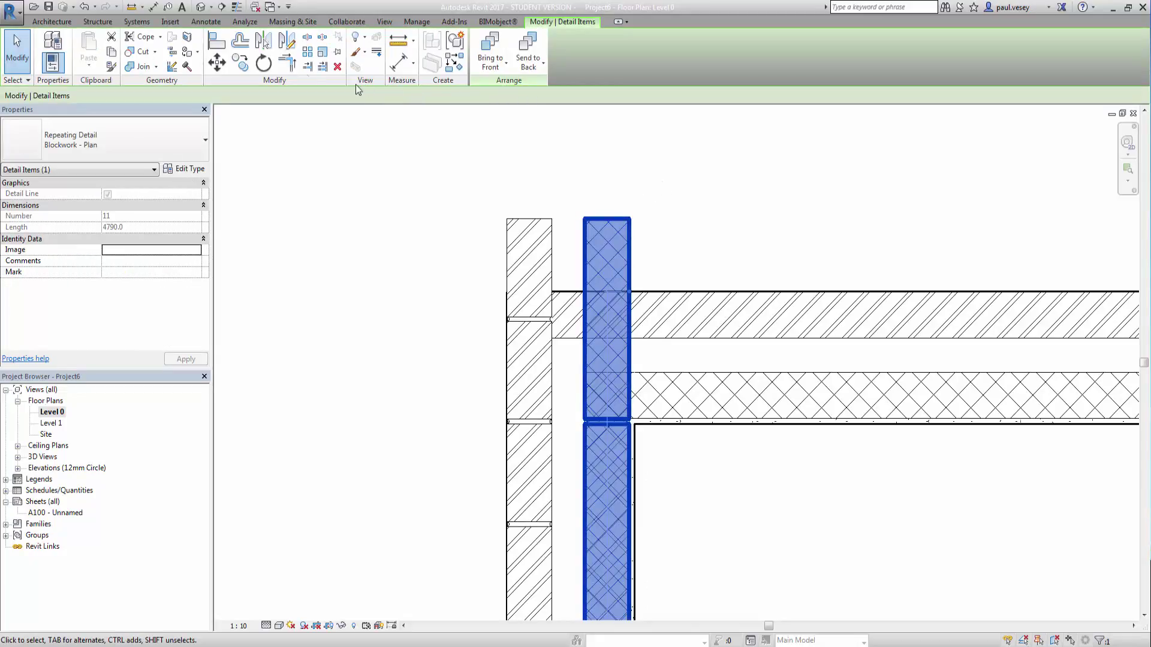
left_click(240, 63)
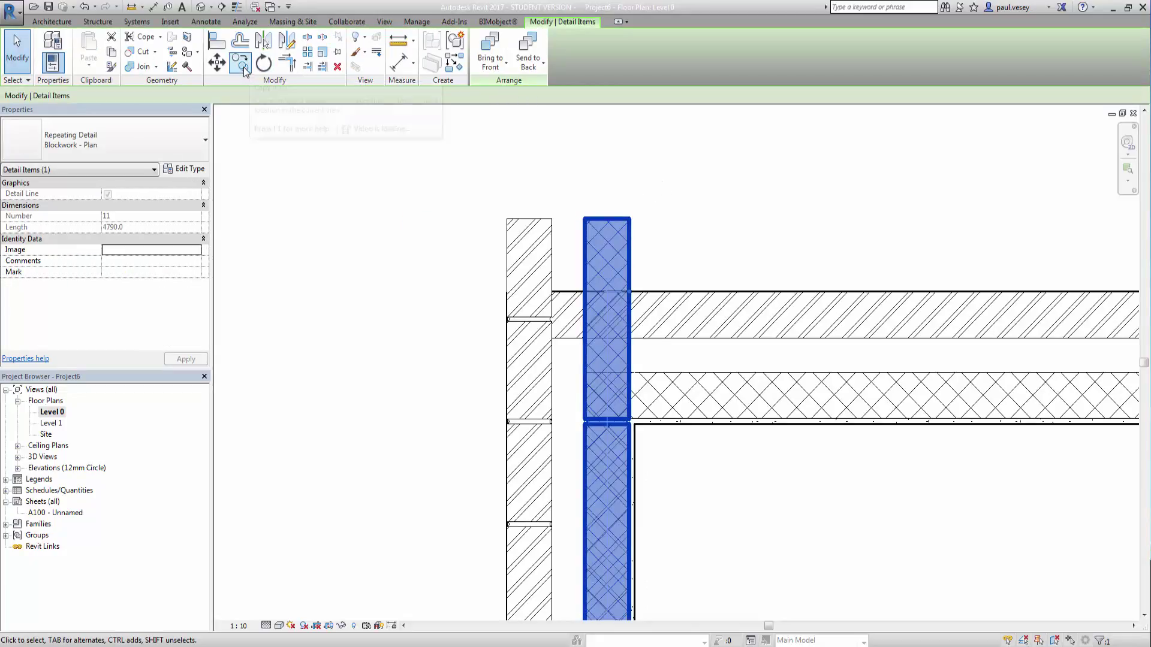
left_click(584, 218)
left_click(550, 218)
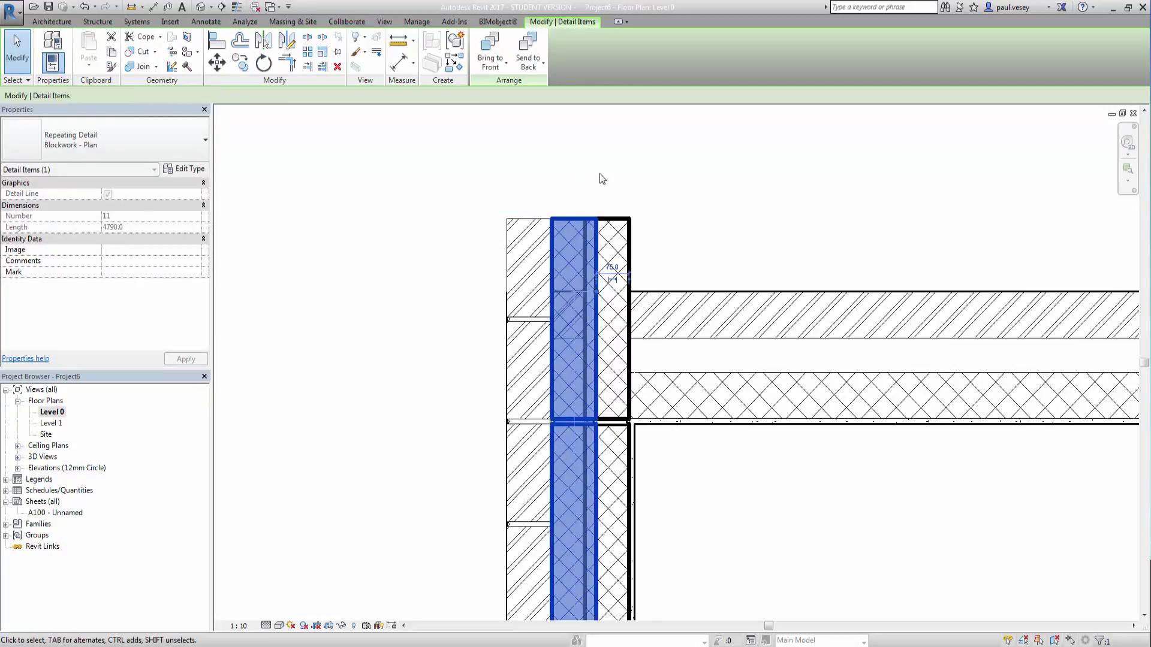
right_click(600, 173)
left_click(631, 181)
left_click(569, 221)
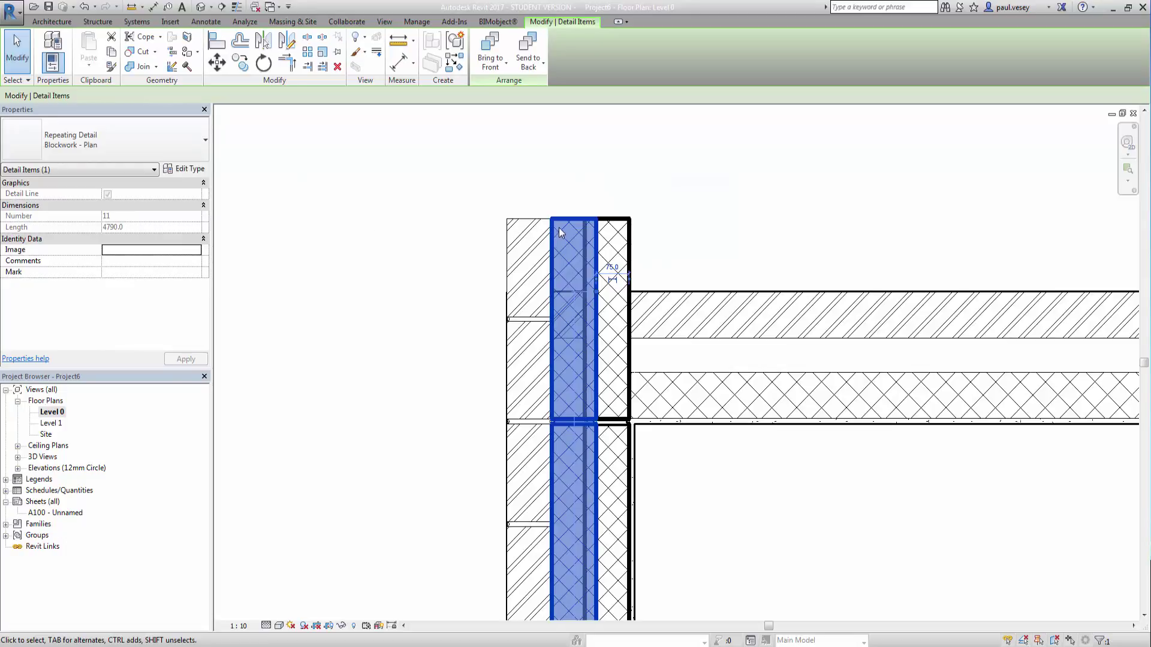
left_click(320, 216)
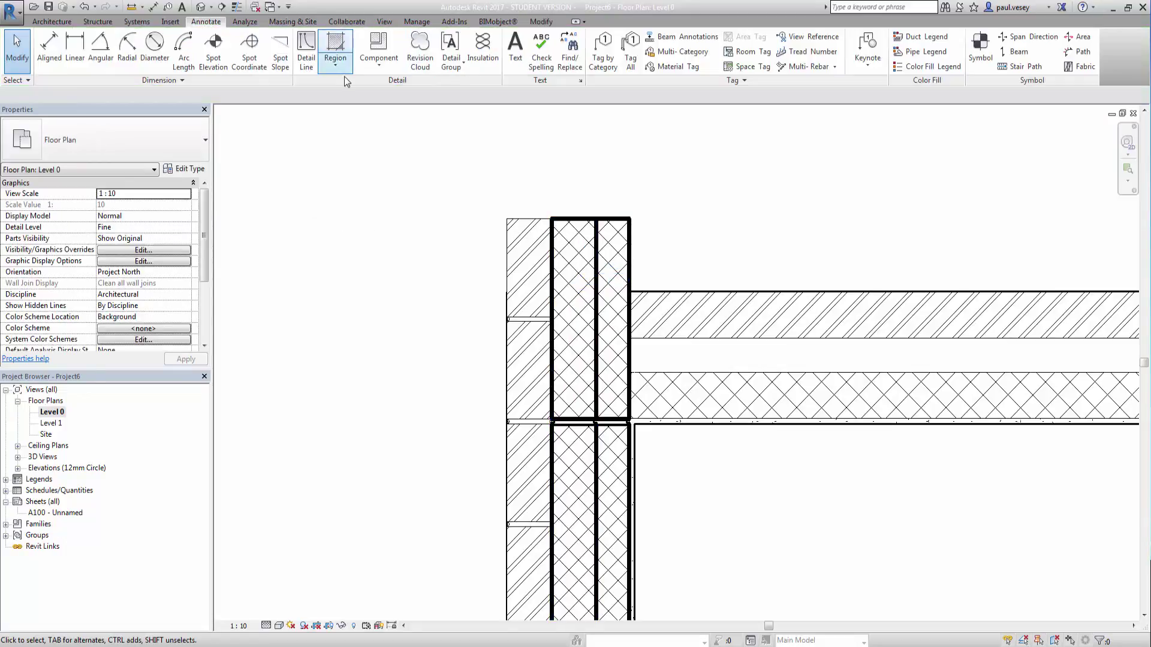
Load the Detail_Items_Dbl_Tri_Wall-tie_Plan.rfa detail component from the F30 accessories folder under Detail Items, F - Masonry.
left_click(375, 67)
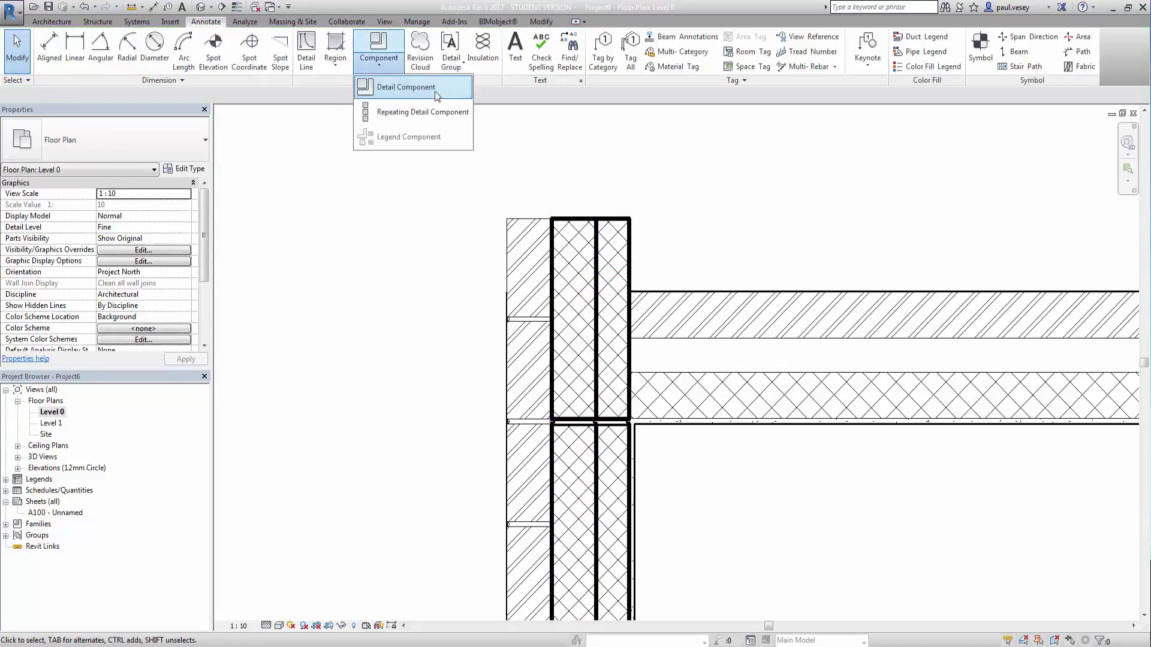
left_click(401, 90)
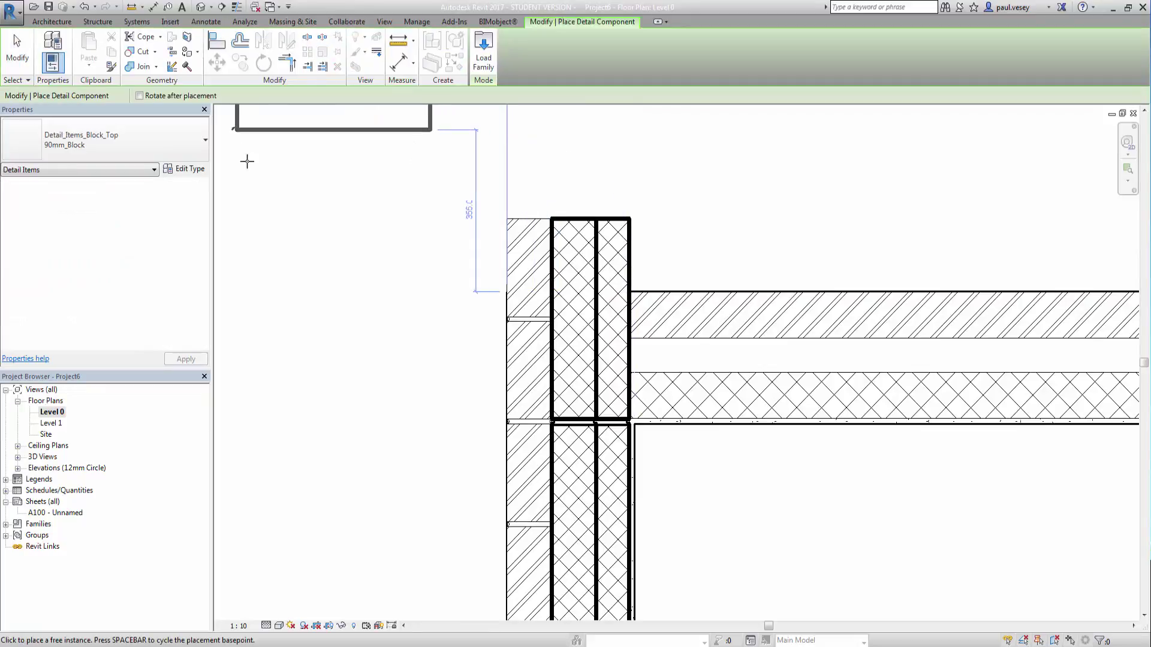
left_click(483, 52)
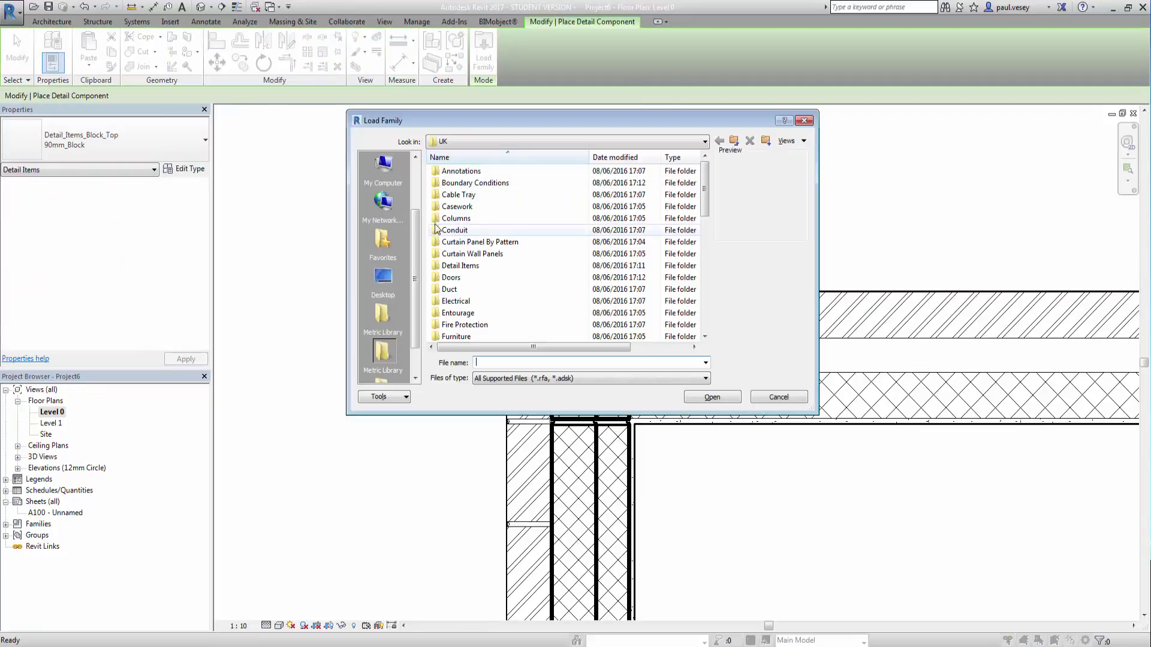
double_click(461, 266)
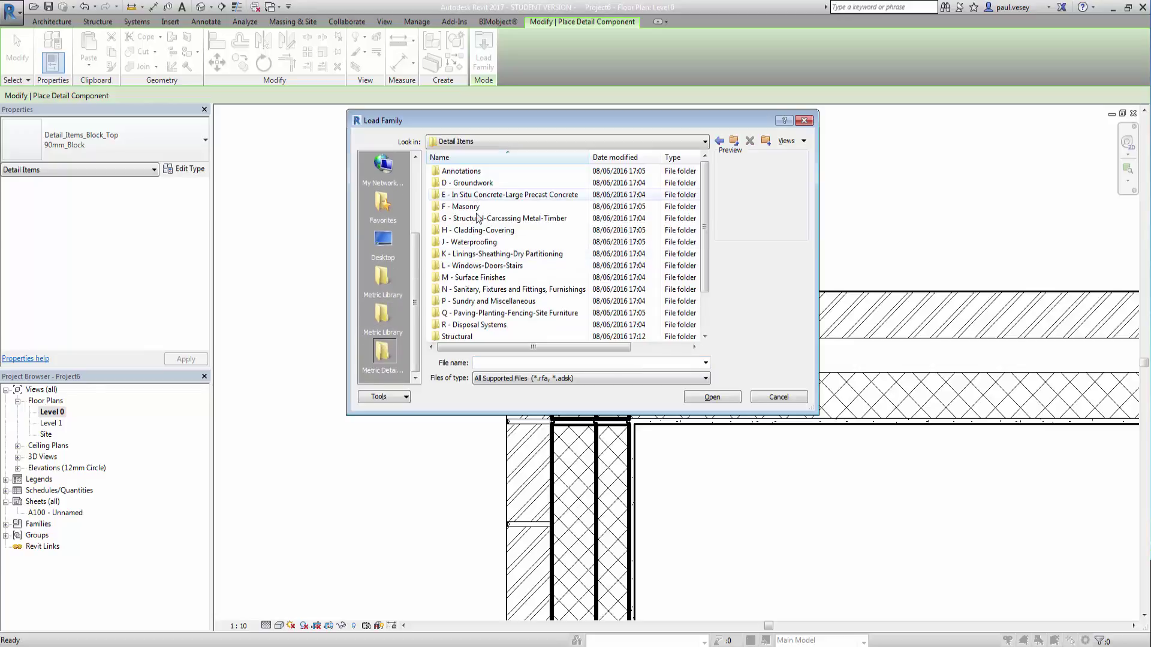
double_click(479, 206)
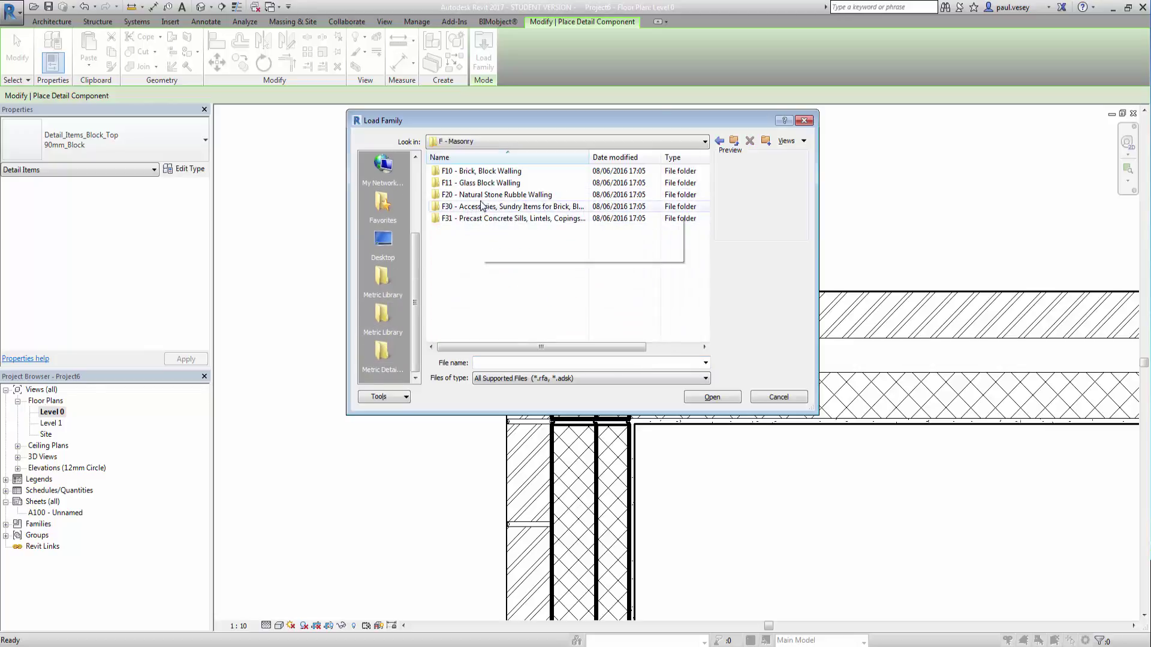
double_click(483, 207)
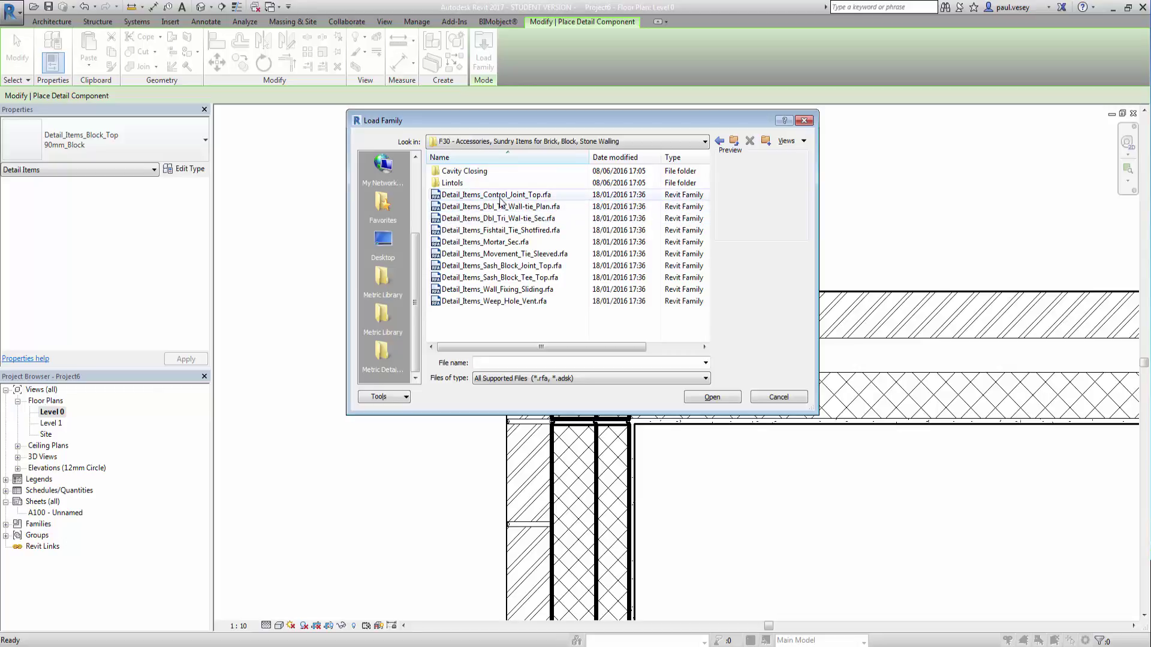
left_click(504, 206)
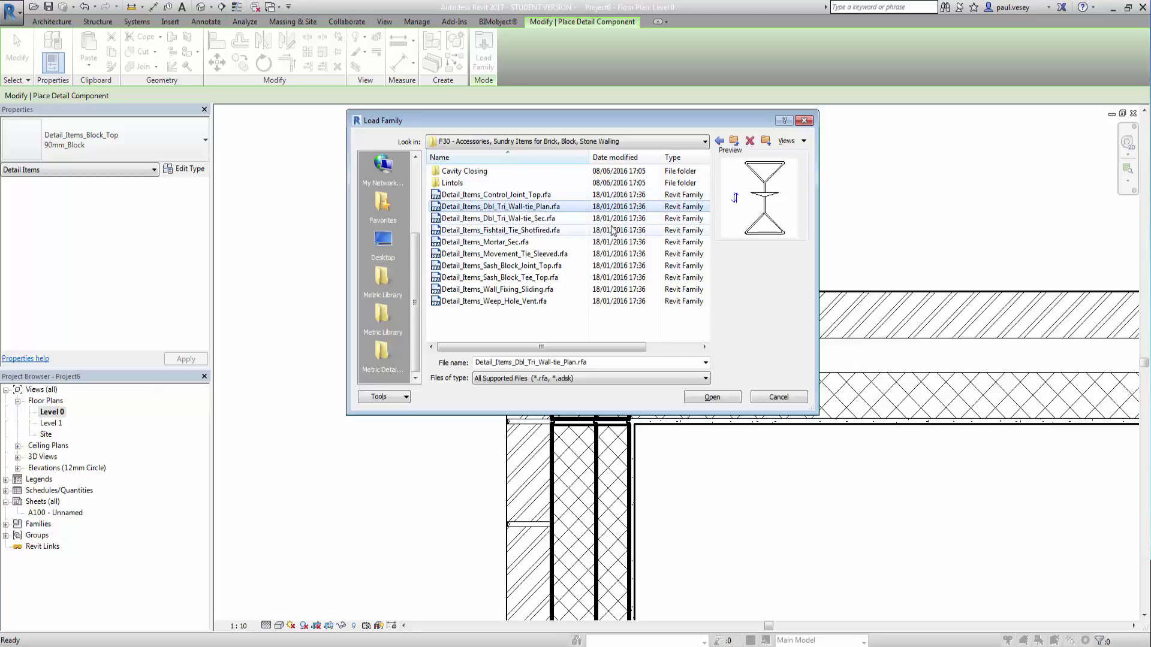
left_click(712, 398)
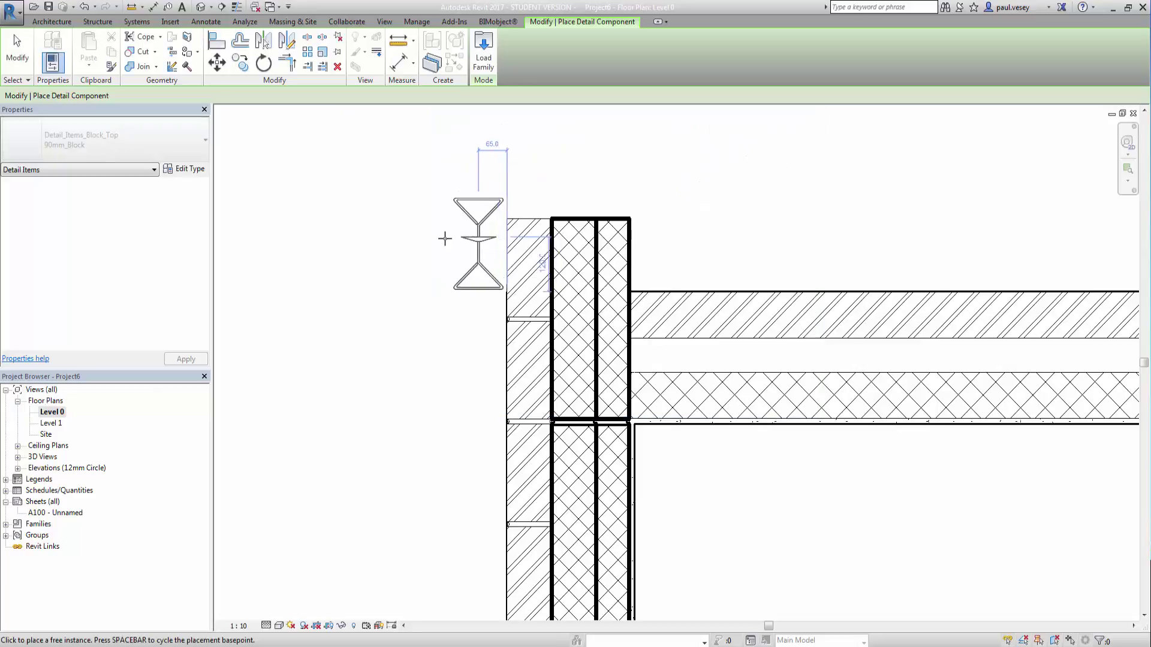
Place the 200mm_Length wall tie, rotated to span from the brick leaf to the block leaf, near the left wall's upper end.
key("space")
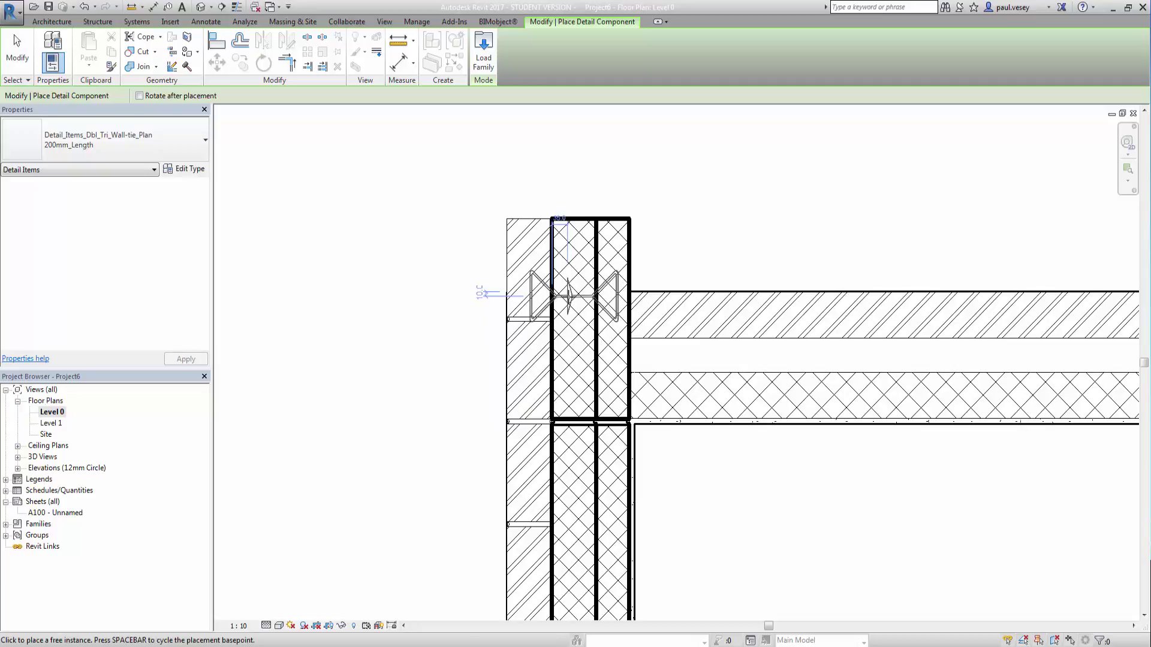
left_click(568, 296)
right_click(481, 300)
left_click(514, 308)
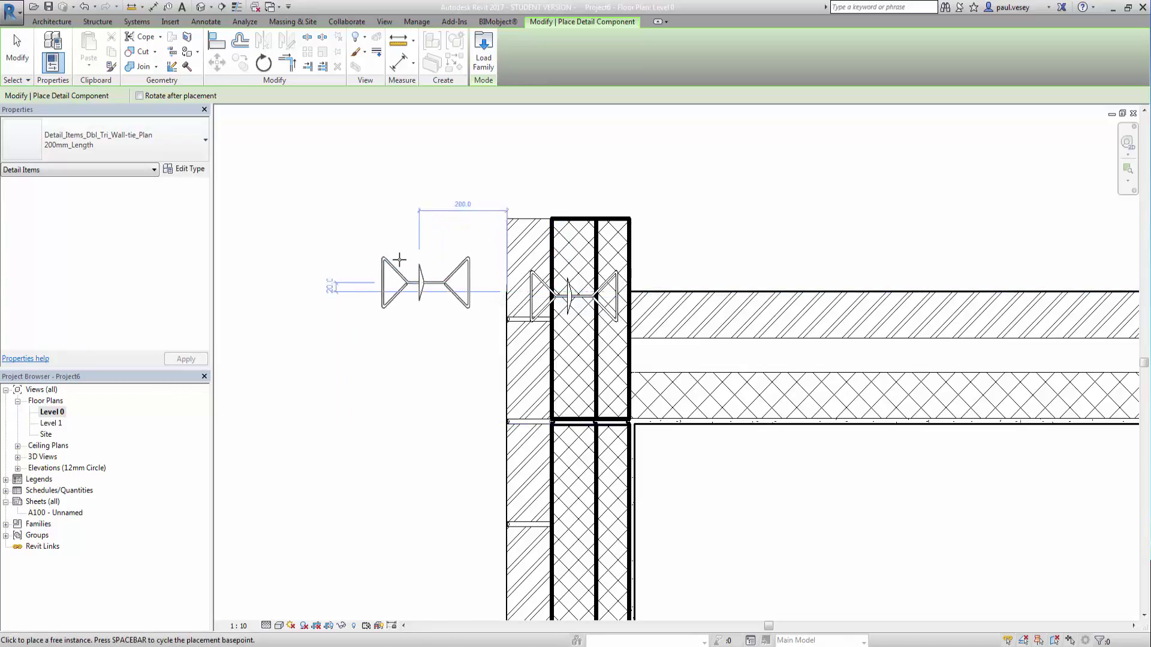
right_click(379, 292)
left_click(390, 301)
Duplicate the placed wall tie's type as 225mm_Length 2 and apply it to the tie.
scroll(585, 267, "up", 5)
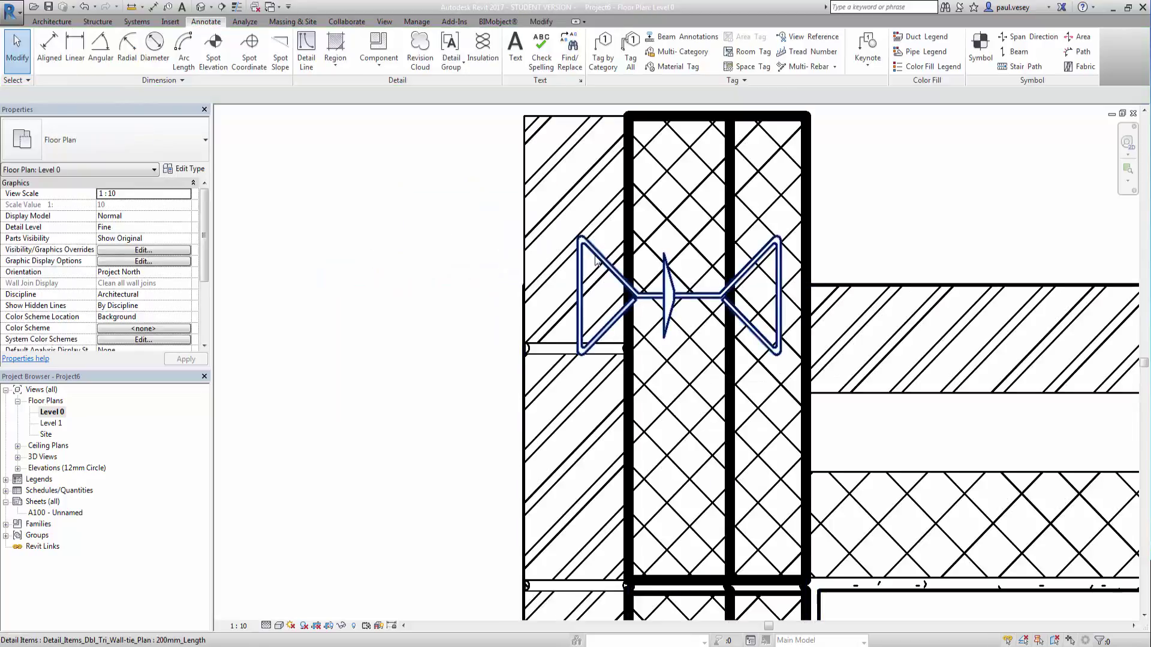
left_click(595, 259)
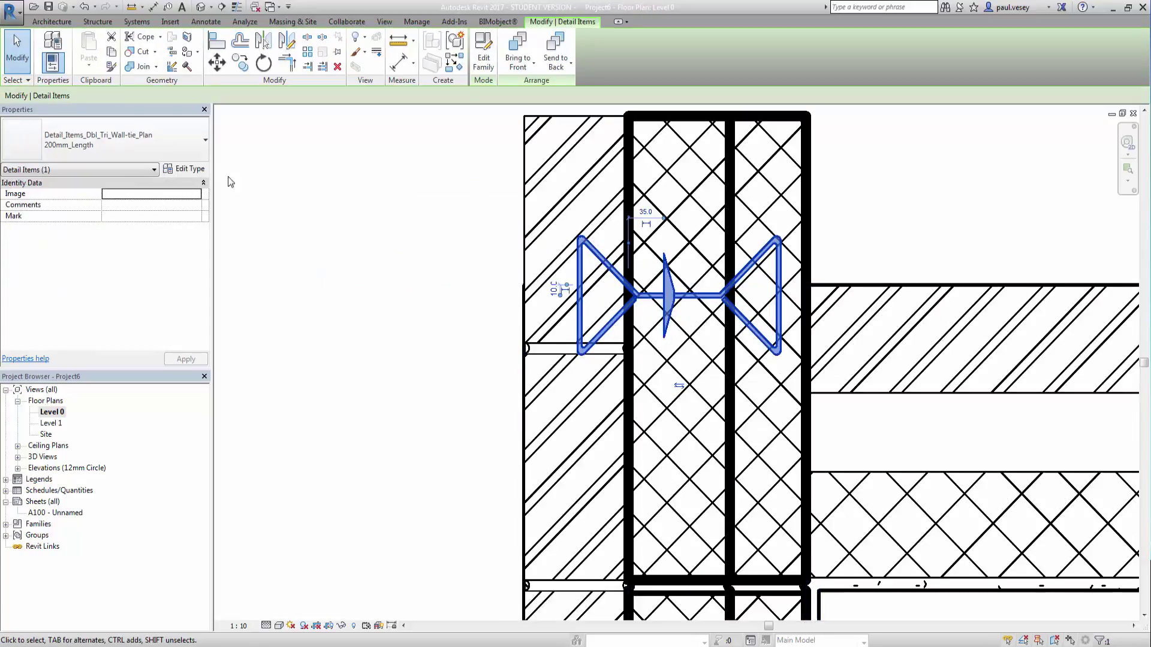
left_click(192, 170)
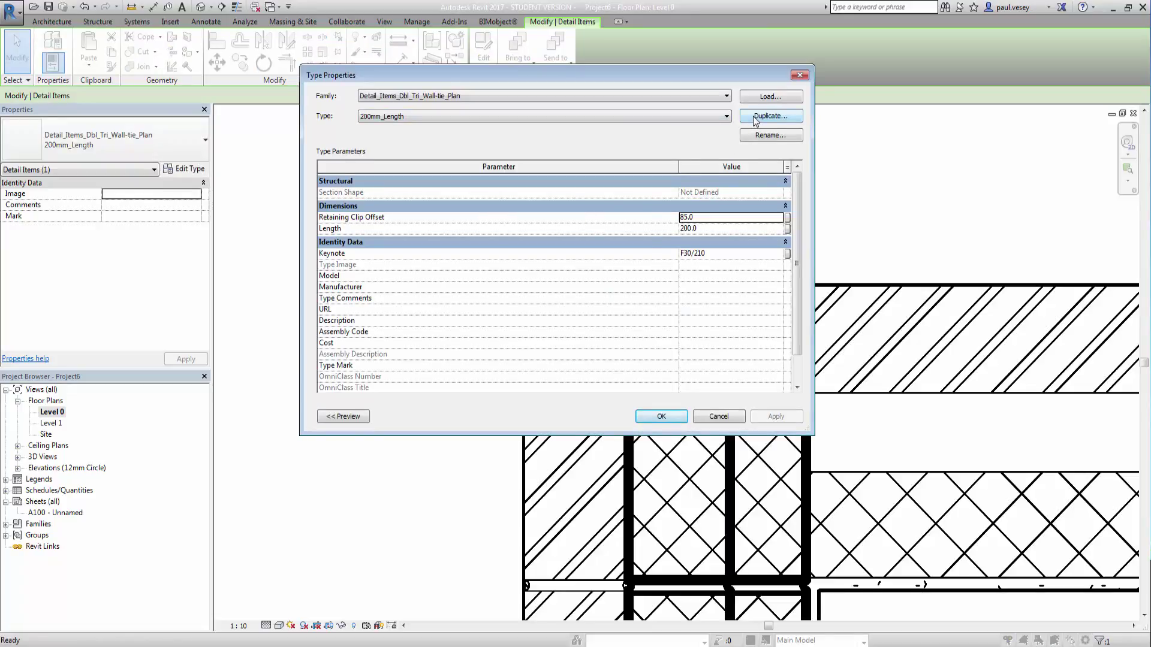
left_click(754, 120)
left_click(515, 243)
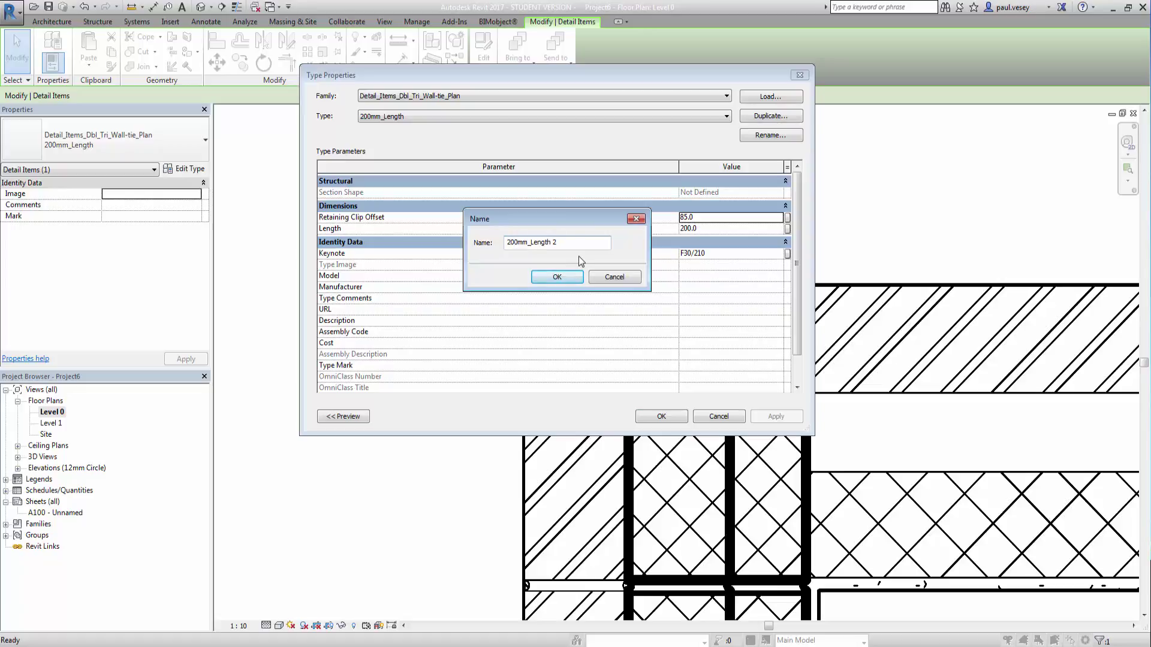
key("BackSpace")
key("BackSpace")
type("25")
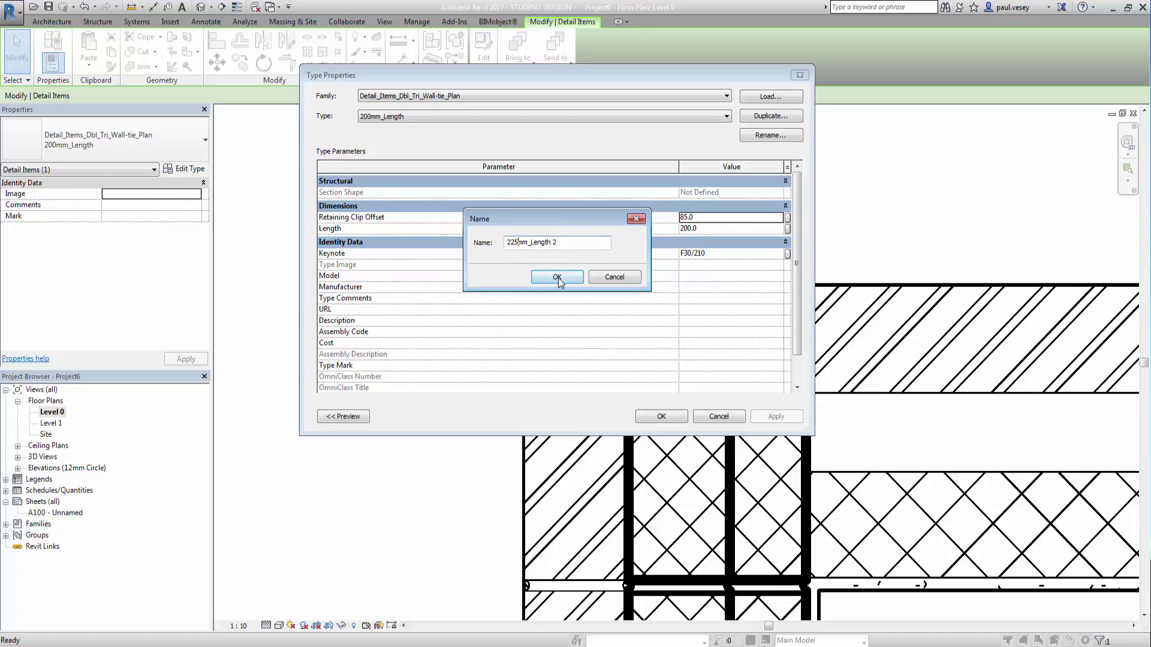
left_click(557, 278)
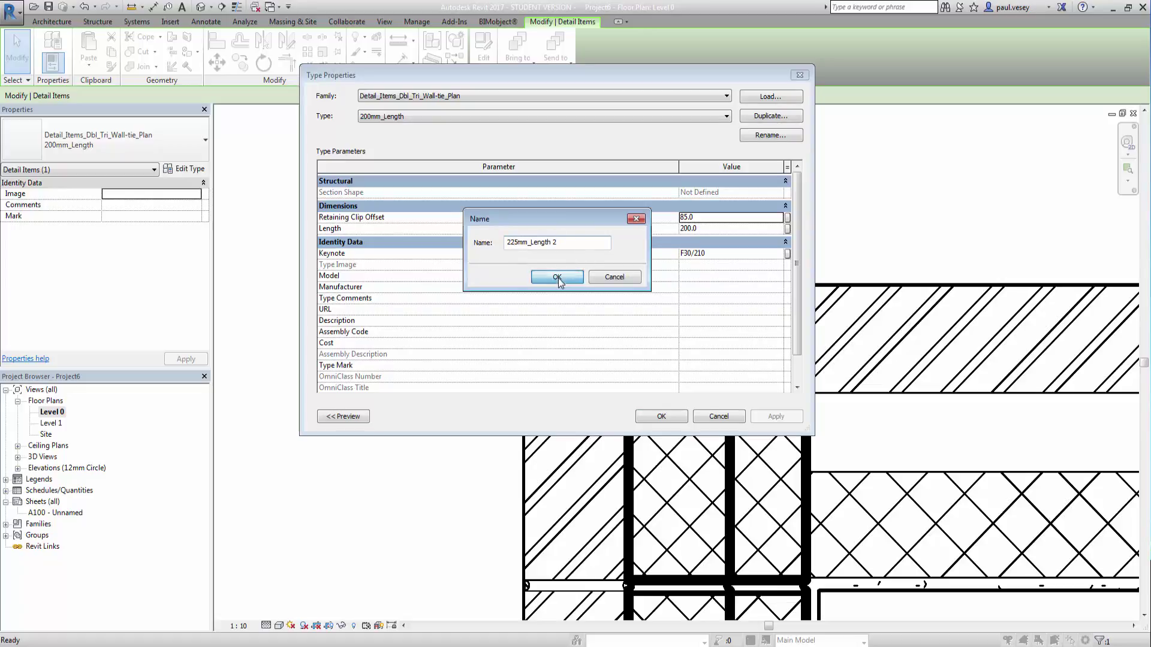
left_click(661, 416)
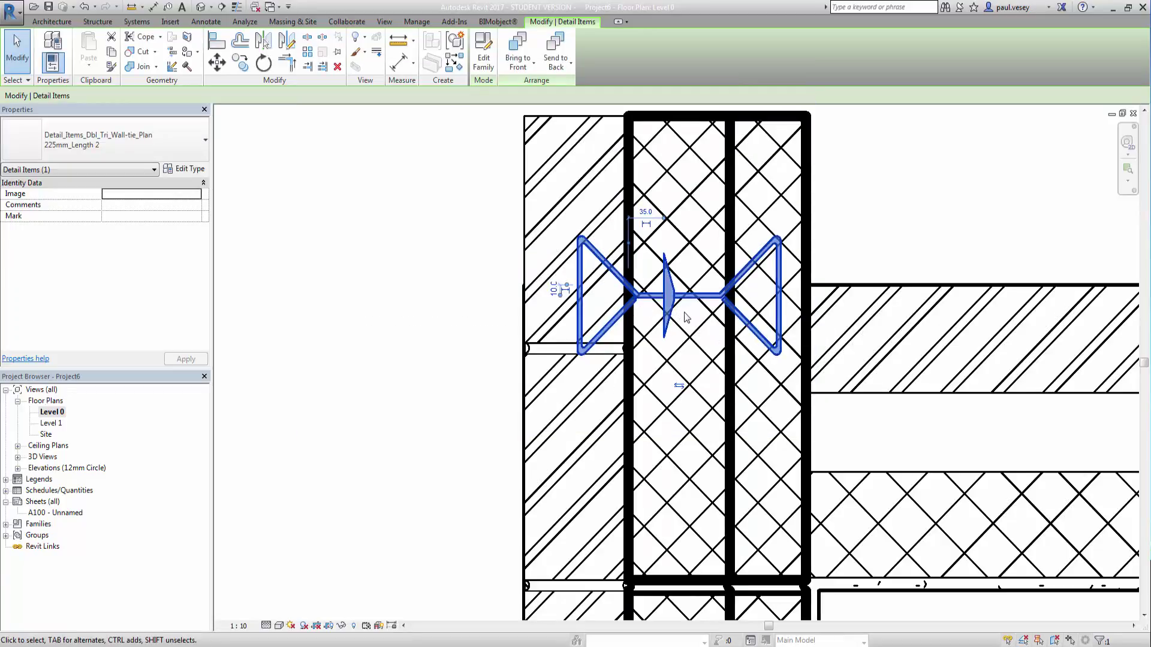
Try to set the Retaining Clip Offset of the 225mm_Length 2 wall tie type to 150.
left_click(184, 168)
left_click(718, 219)
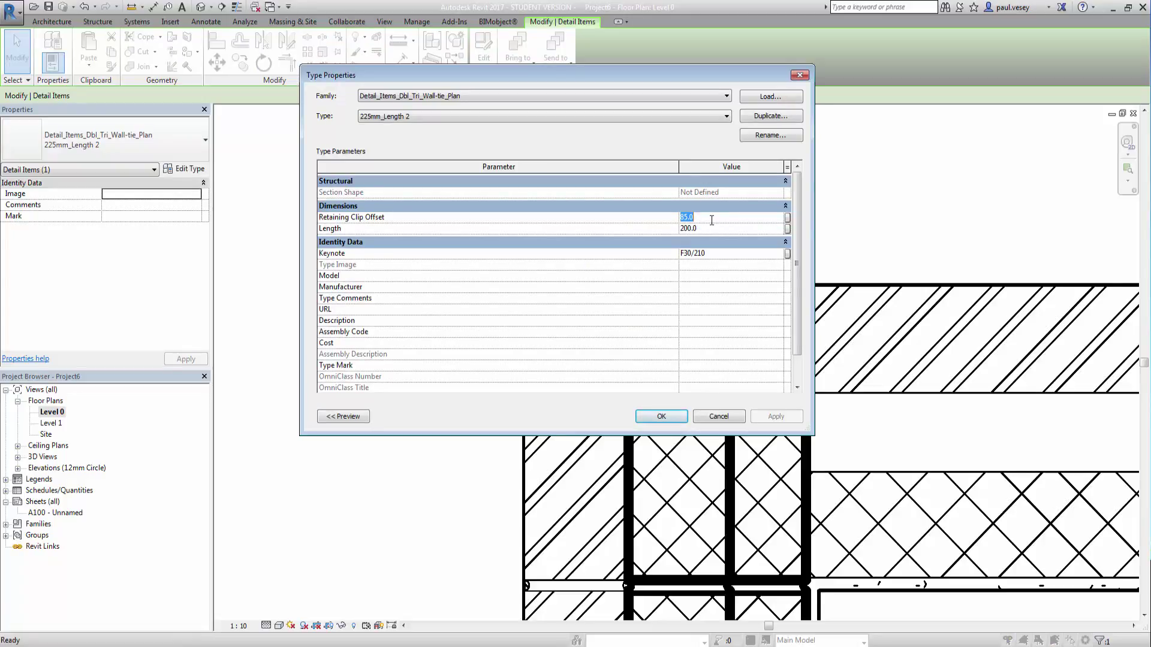
type("150")
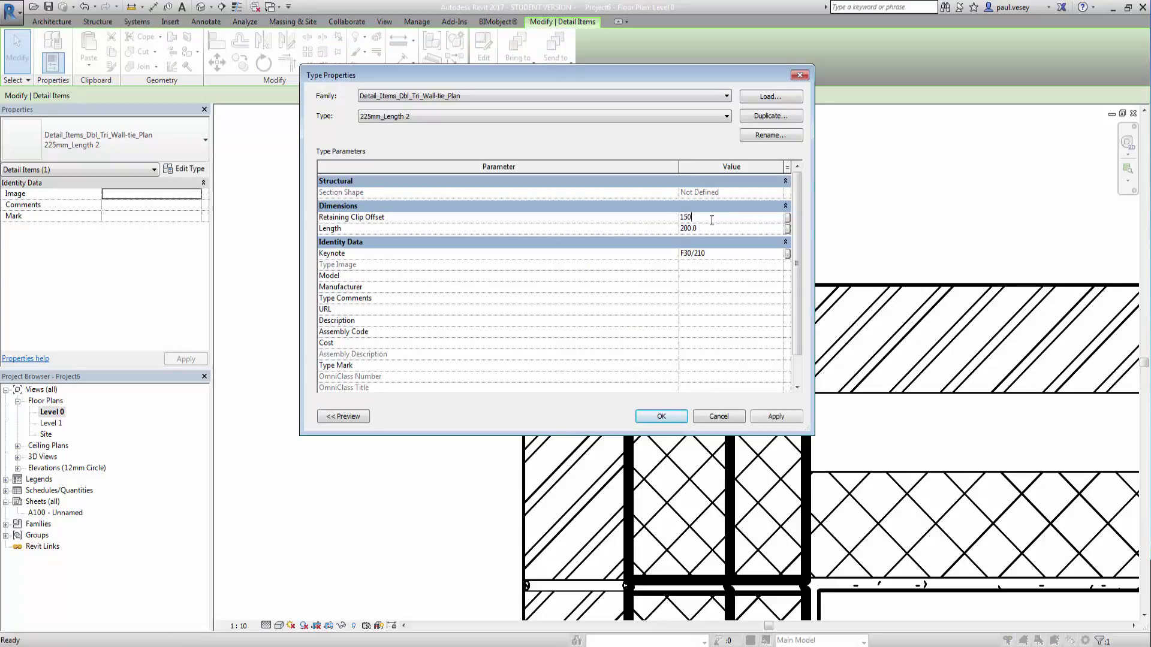
left_click(774, 416)
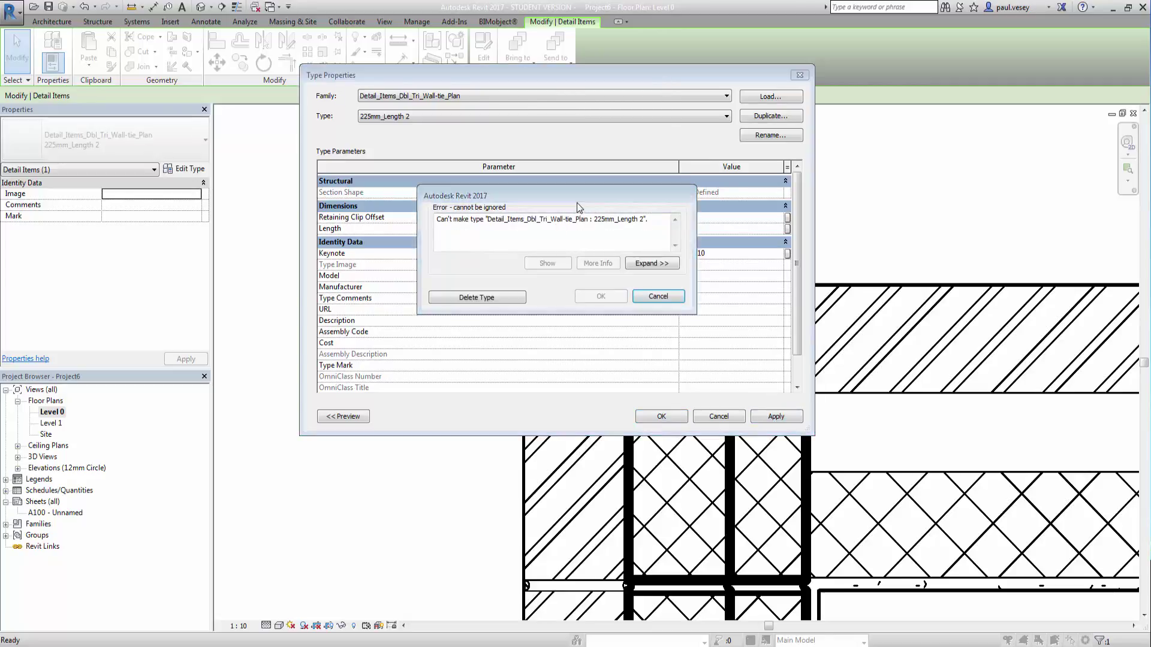
left_click(655, 298)
Set the Retaining Clip Offset of the 225mm_Length 2 wall tie type to 100.
left_click(702, 218)
type("100")
left_click(773, 416)
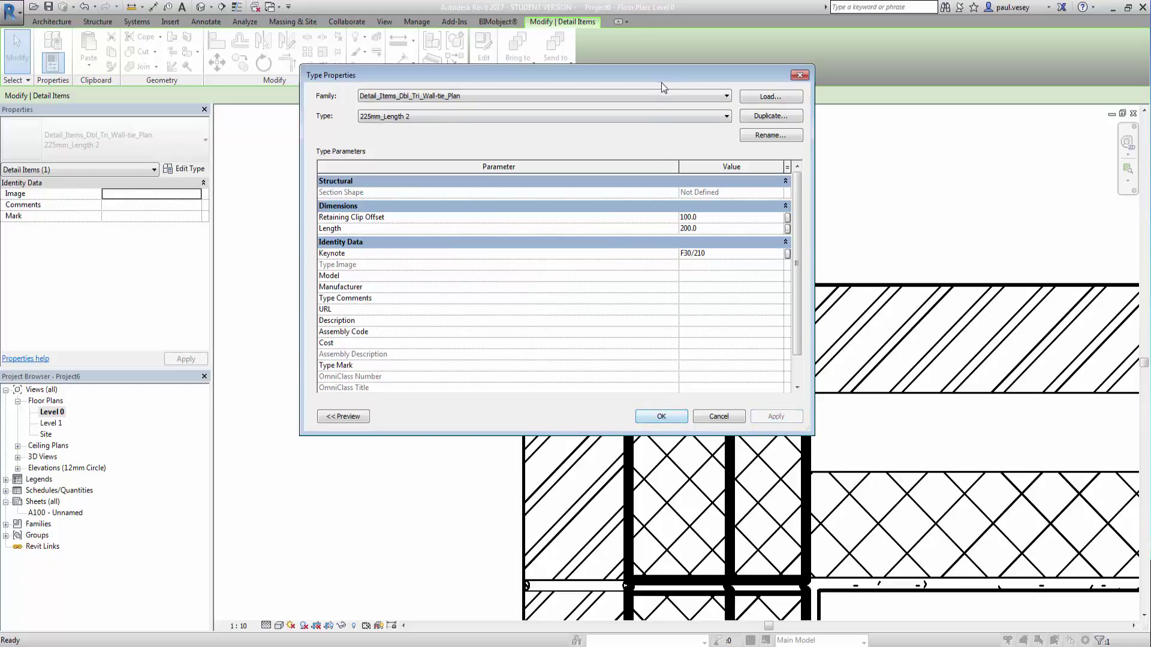
Change the wall tie type's Retaining Clip Offset to 120, keeping the tie in view beside the type properties.
left_click_drag(663, 84, 738, 346)
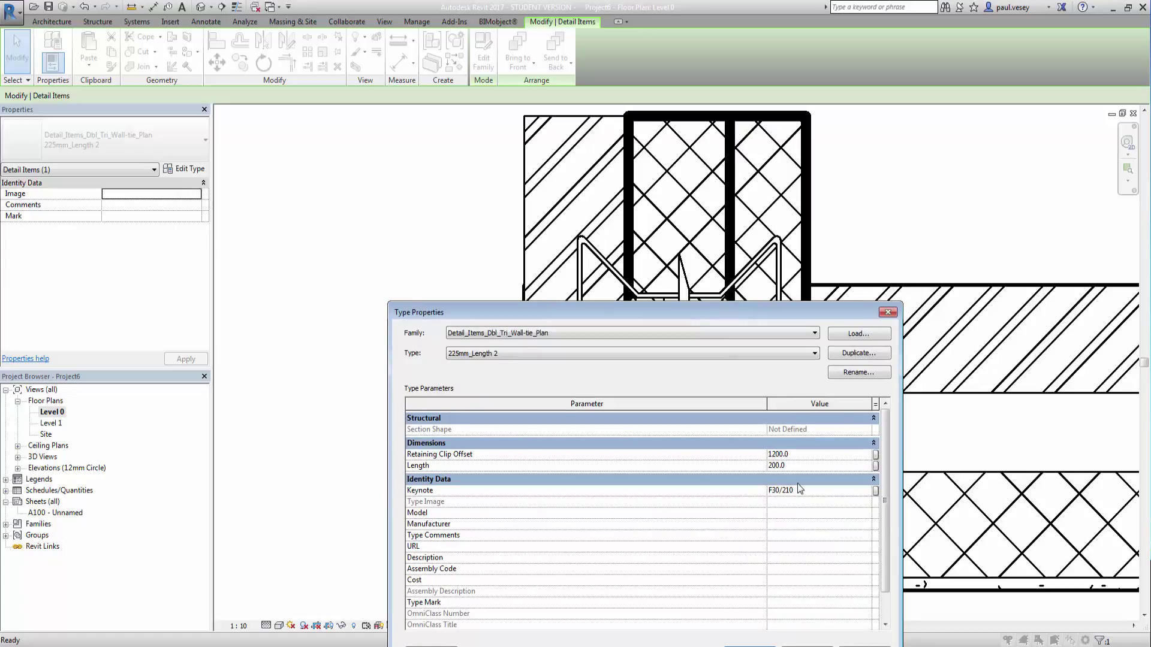
left_click_drag(741, 308, 444, 109)
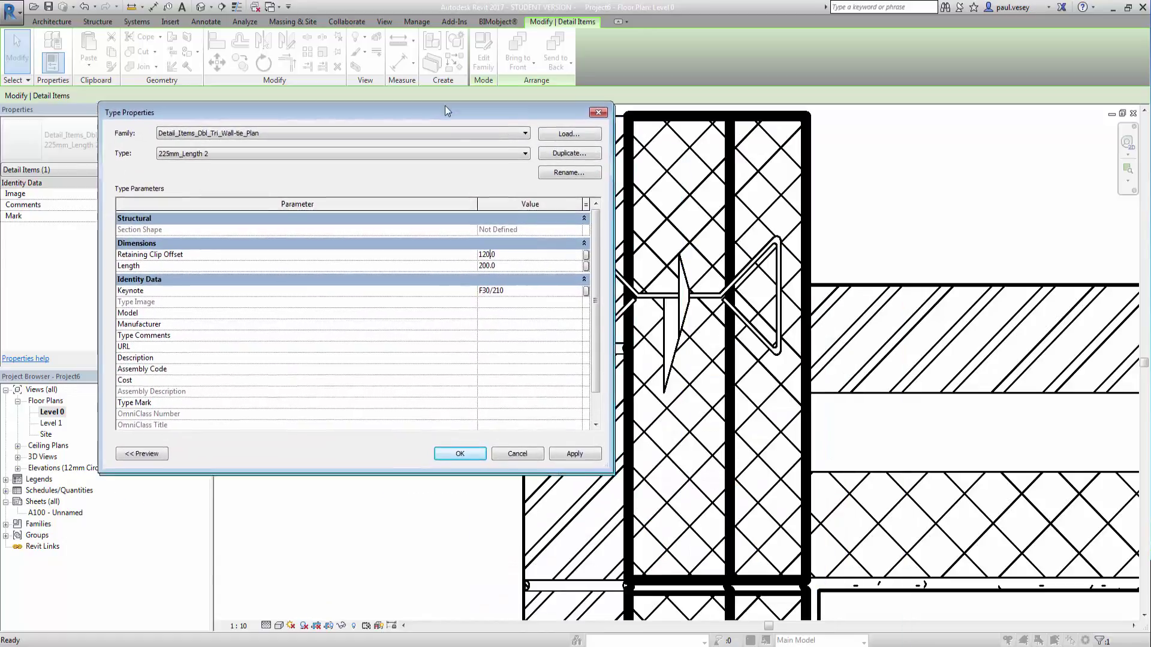
left_click(560, 453)
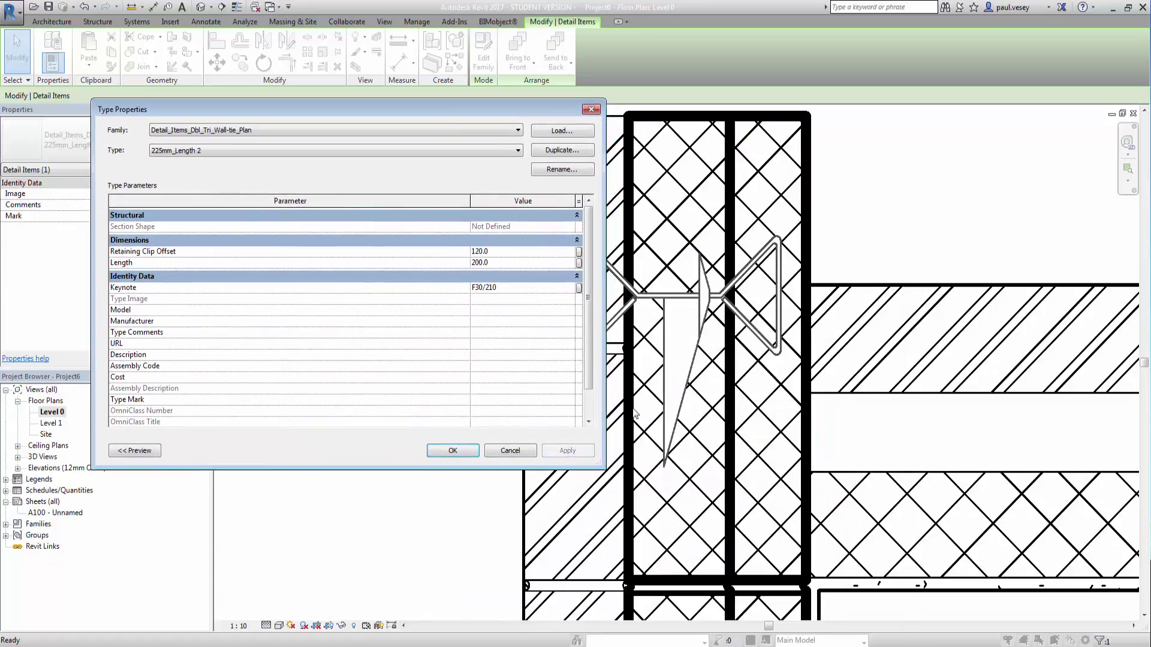
Set the wall tie type's Retaining Clip Offset to 85, accept the type properties and deselect the tie.
left_click(540, 252)
type("85")
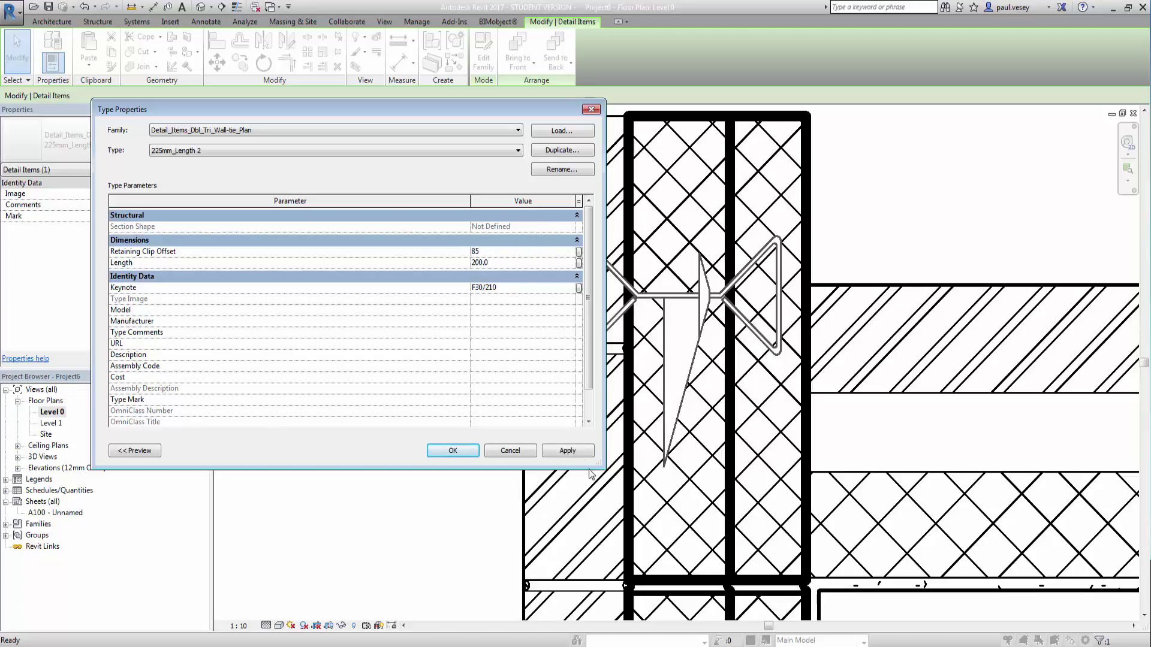
left_click(567, 451)
left_click(453, 450)
left_click(479, 258)
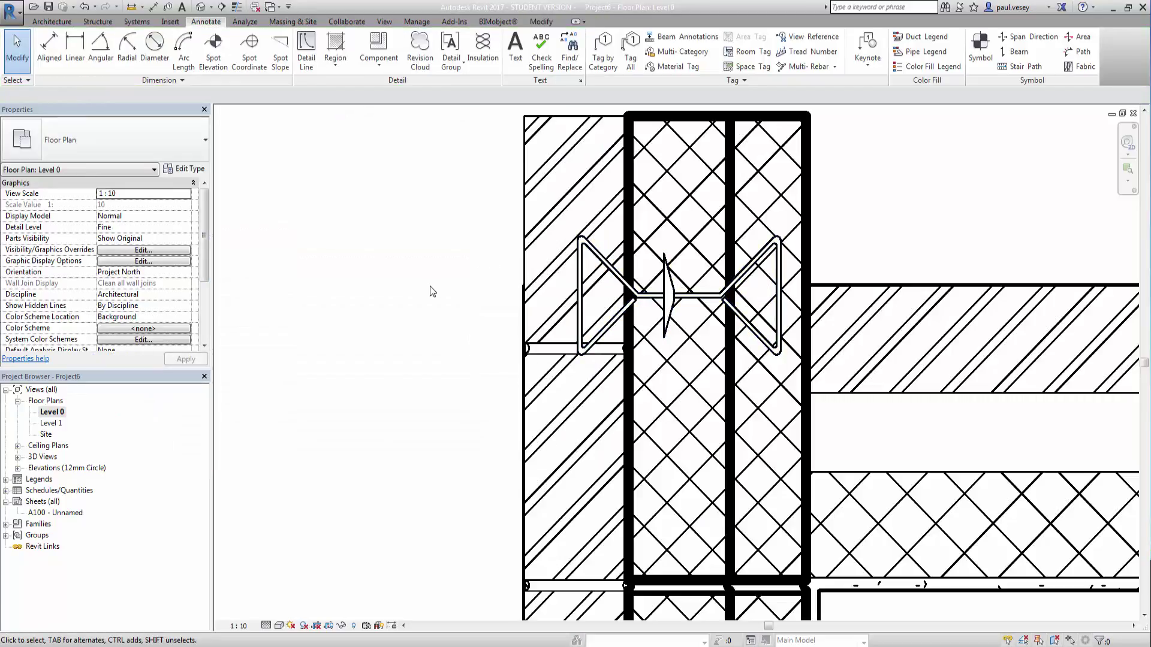
Move the single wall tie component out of the wall into the blank area beside the brickwork and deselect it.
left_click(599, 266)
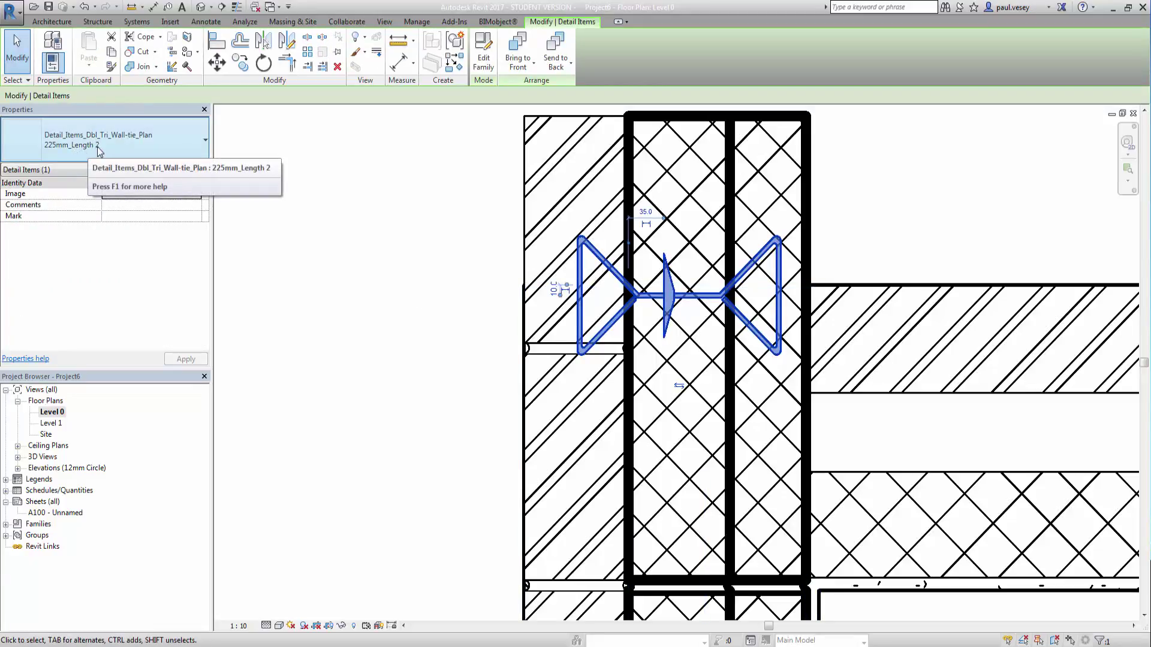
left_click_drag(653, 300, 349, 247)
left_click(256, 165)
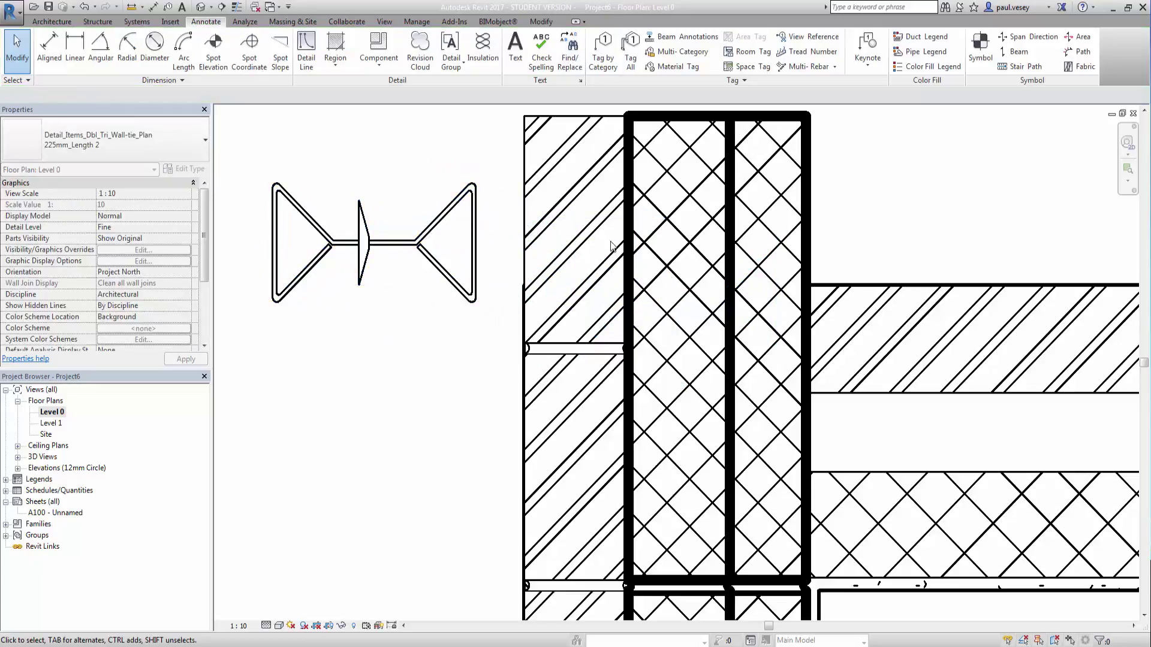
Duplicate the Blockwork - Plan repeating detail type of the inner leaf's selected blockwork as Wall Tie Plan.
left_click(672, 116)
left_click(185, 169)
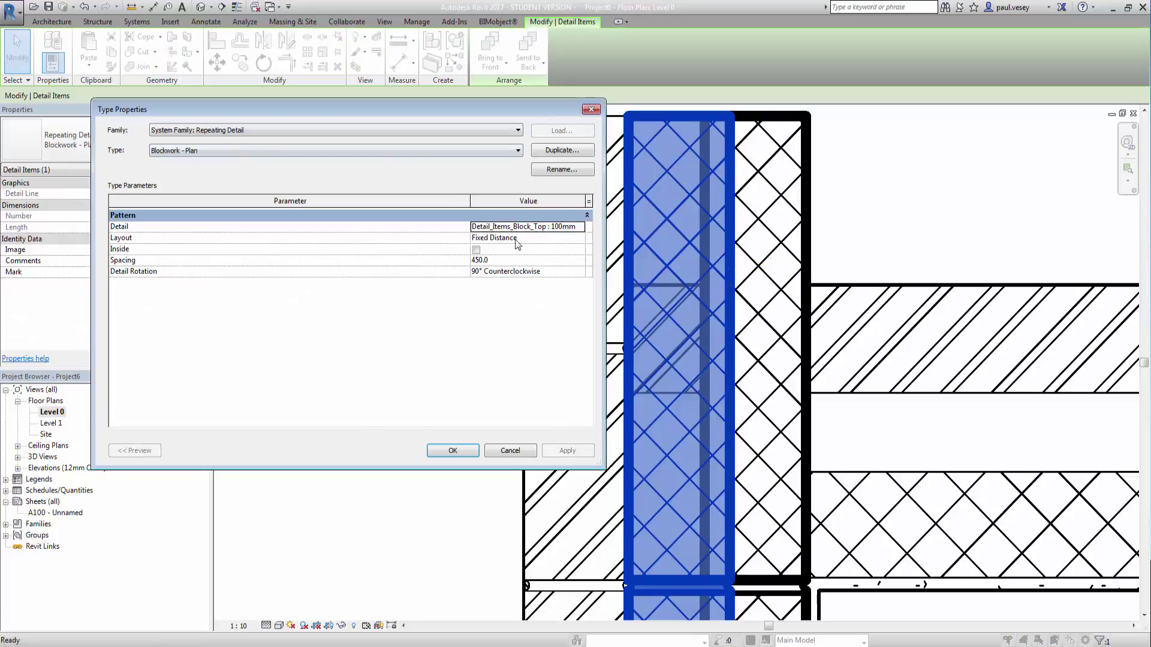
left_click(562, 151)
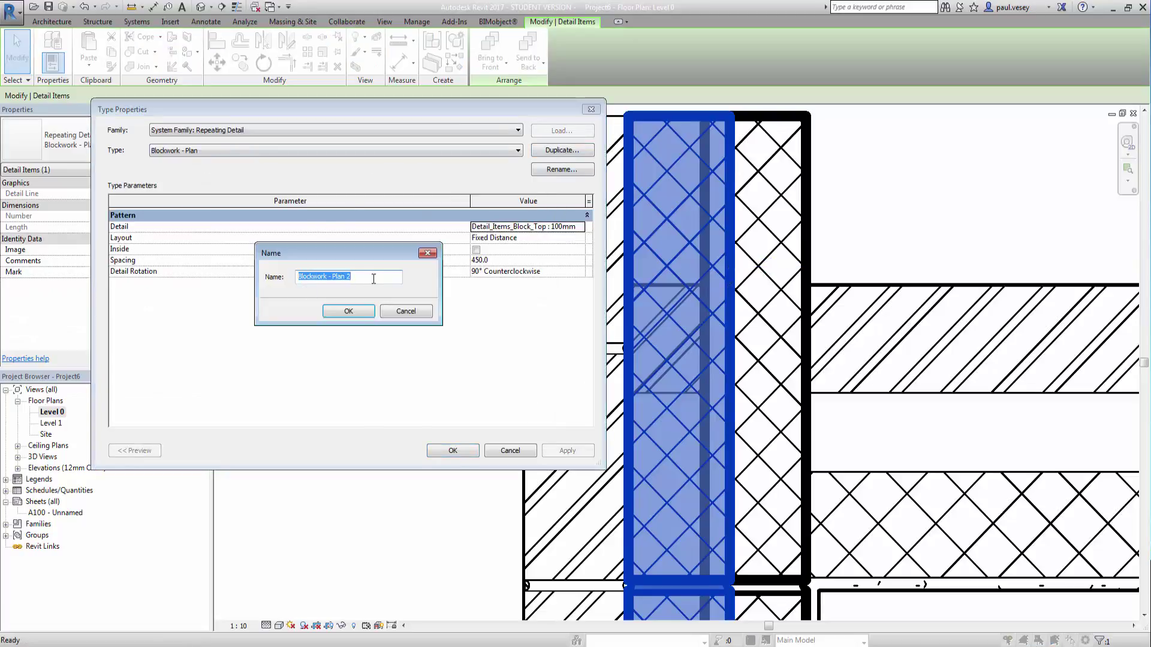
left_click(382, 276)
left_click_drag(380, 276, 286, 273)
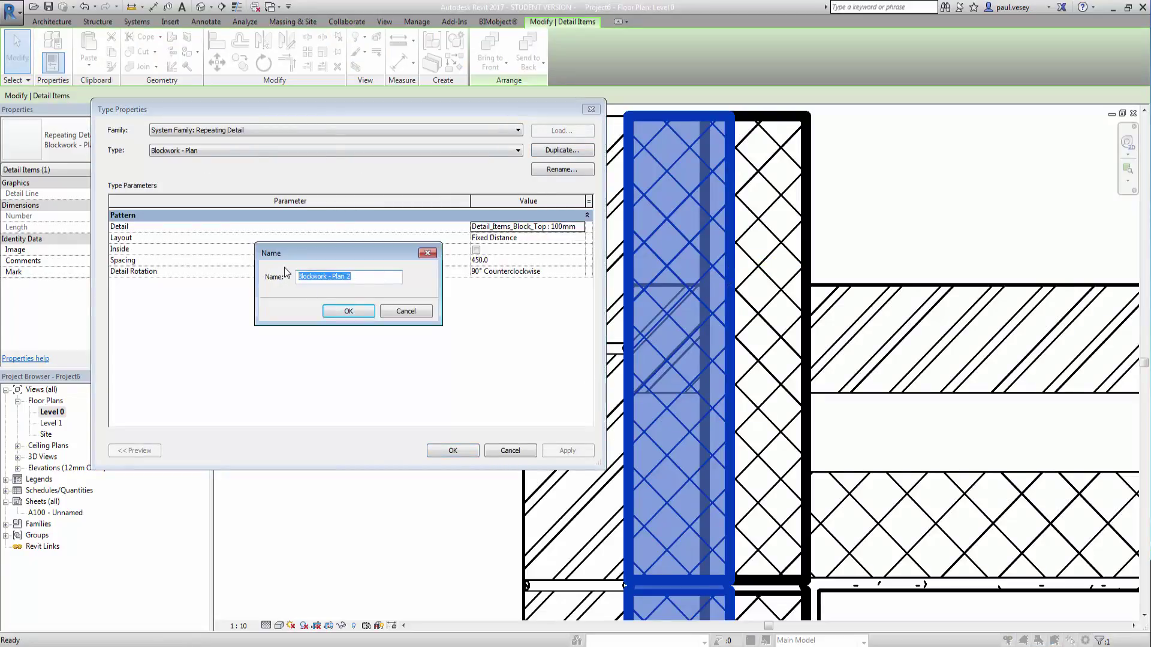
type("Wall Tie Plan")
left_click(345, 312)
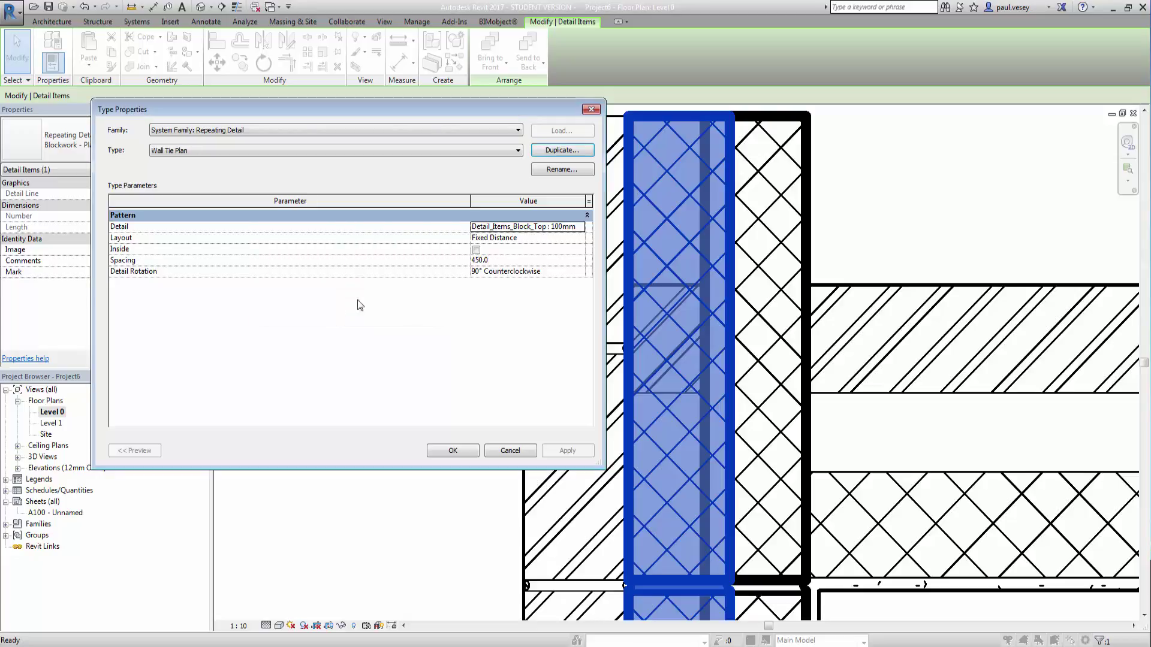
Set the Wall Tie Plan type's Detail to Detail_Items_Dbl_Tri_Wall-tie_Plan : 225mm_Length 2.
left_click(501, 227)
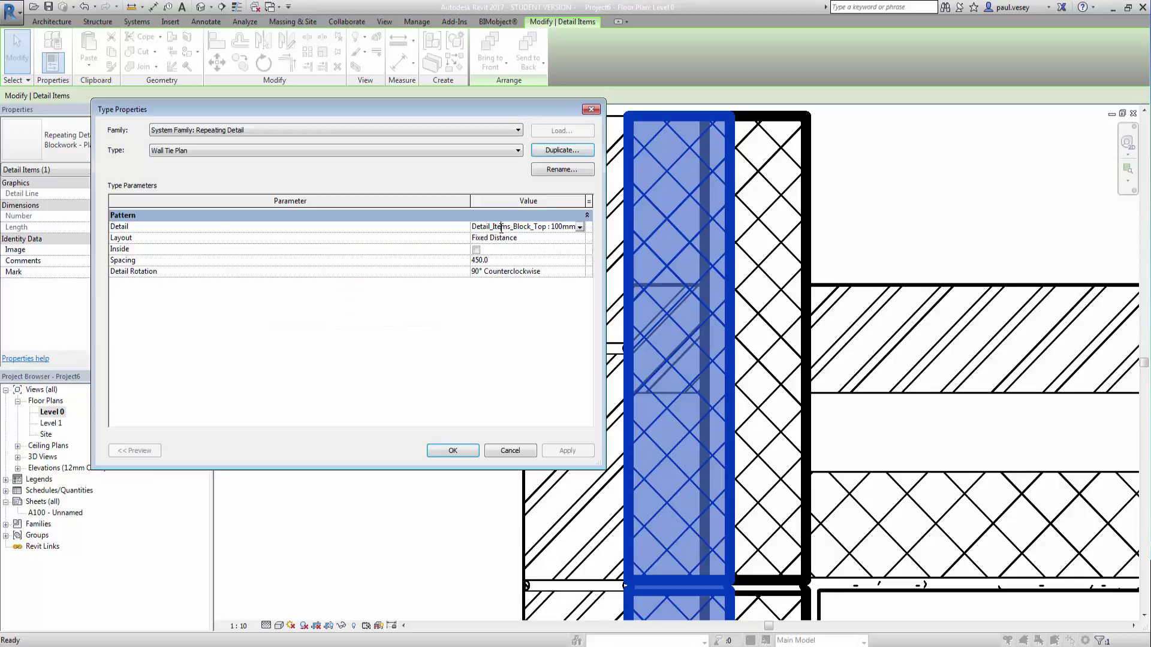
left_click(579, 227)
left_click_drag(675, 267, 674, 298)
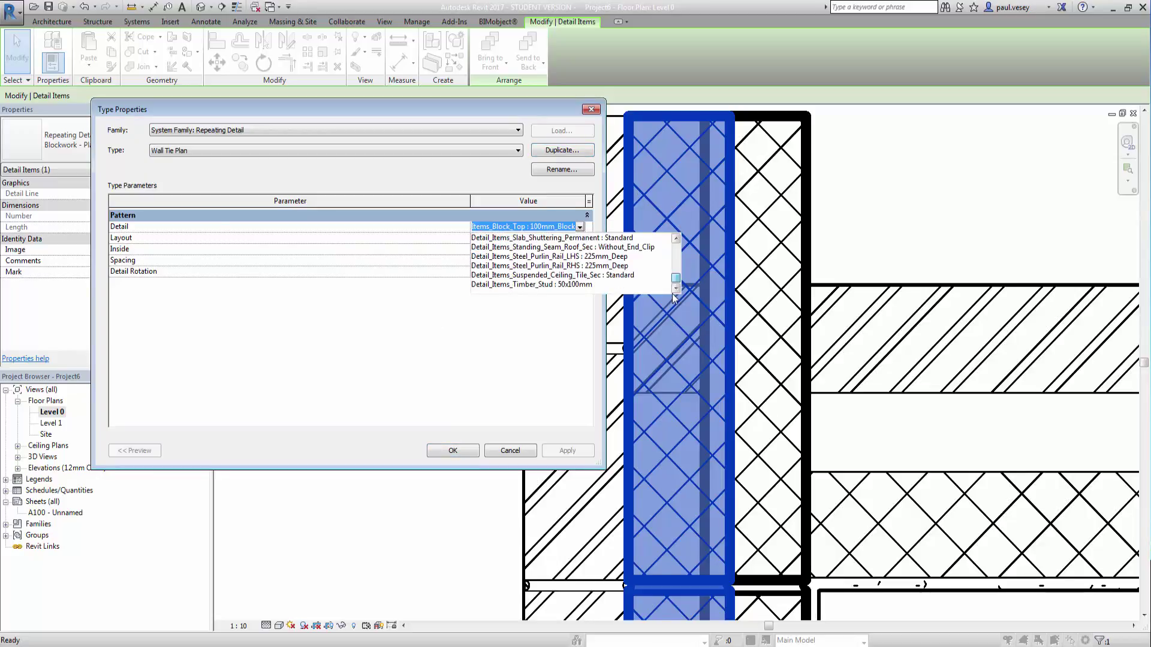
left_click(676, 238)
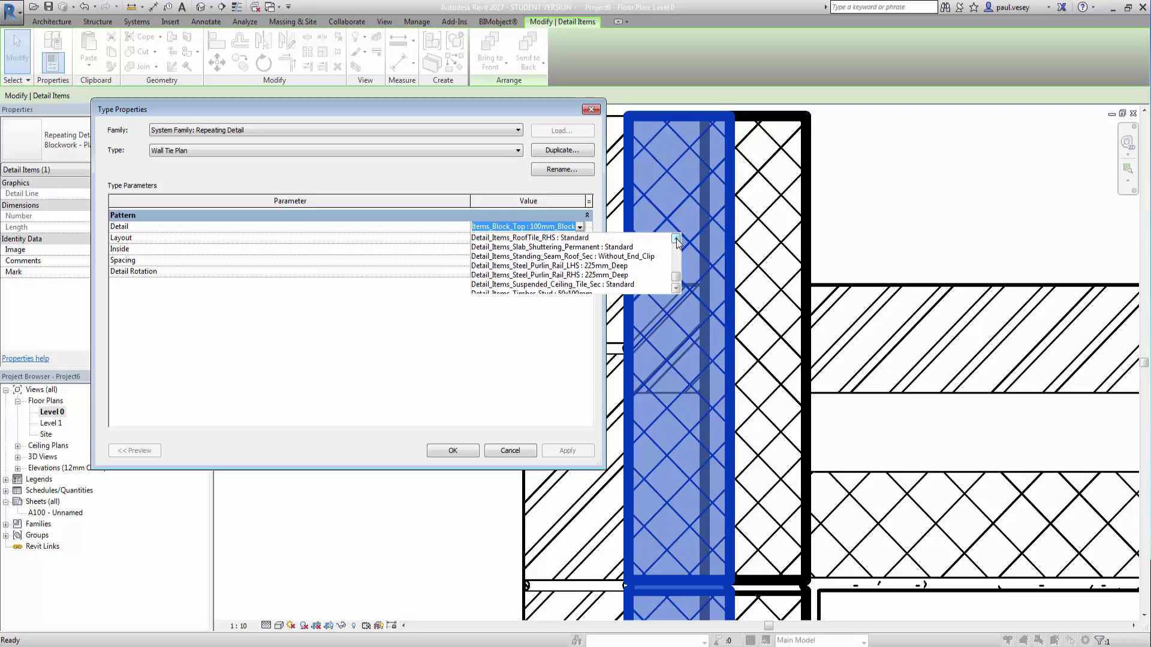
left_click(676, 289)
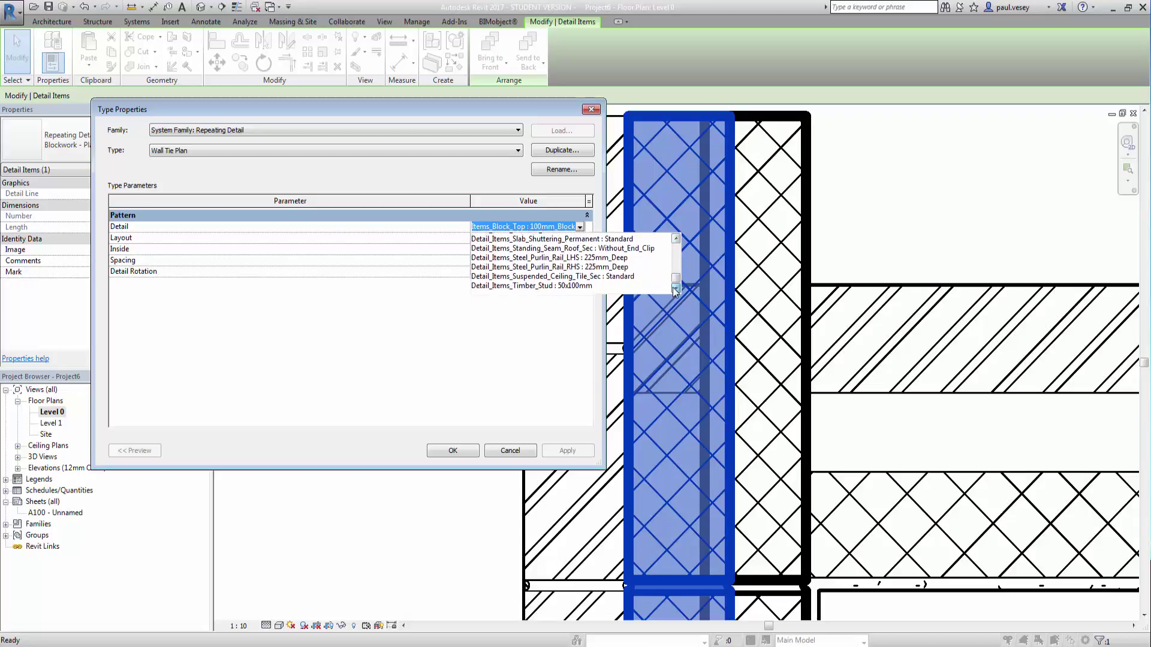
left_click(676, 238)
left_click(676, 239)
left_click(676, 239)
left_click(676, 239)
left_click(676, 238)
left_click(676, 238)
left_click(676, 239)
left_click(676, 239)
left_click(676, 238)
left_click(676, 239)
left_click(606, 259)
left_click(580, 227)
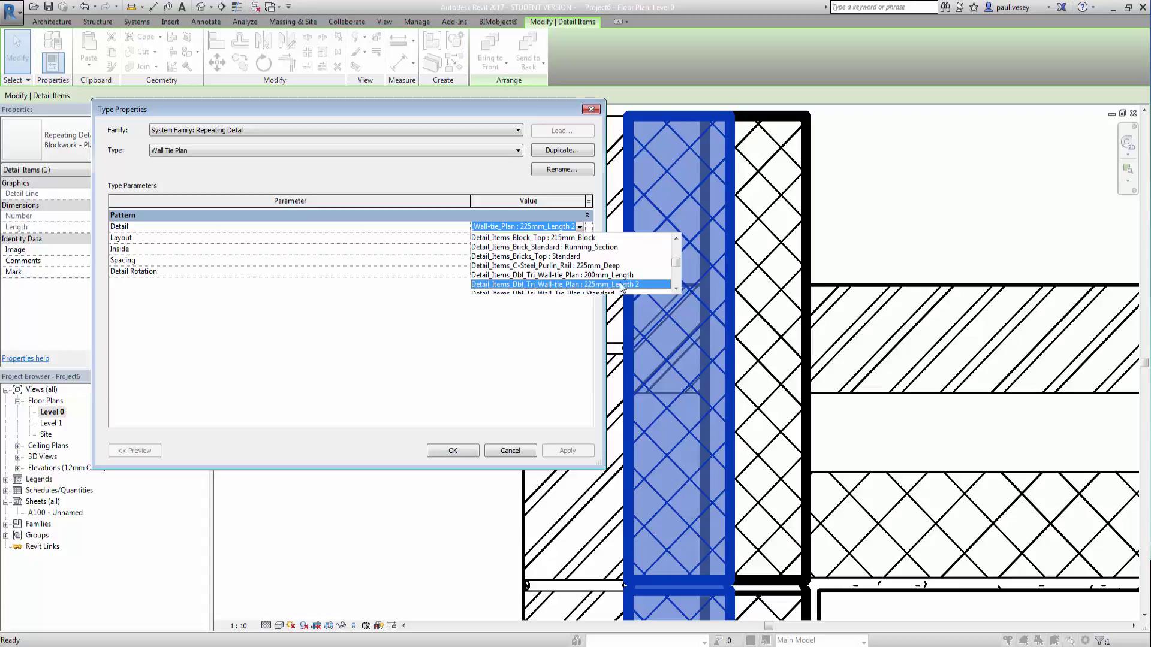
left_click(633, 285)
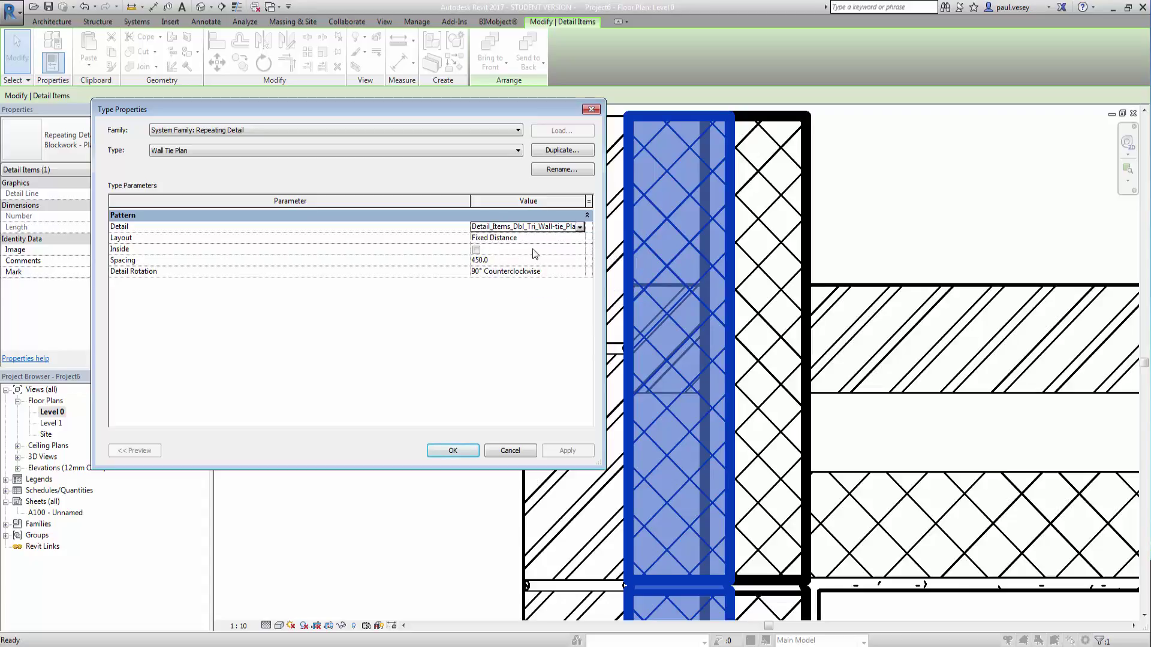
Set the Wall Tie Plan type's Spacing to 900 and accept the type properties.
left_click(514, 260)
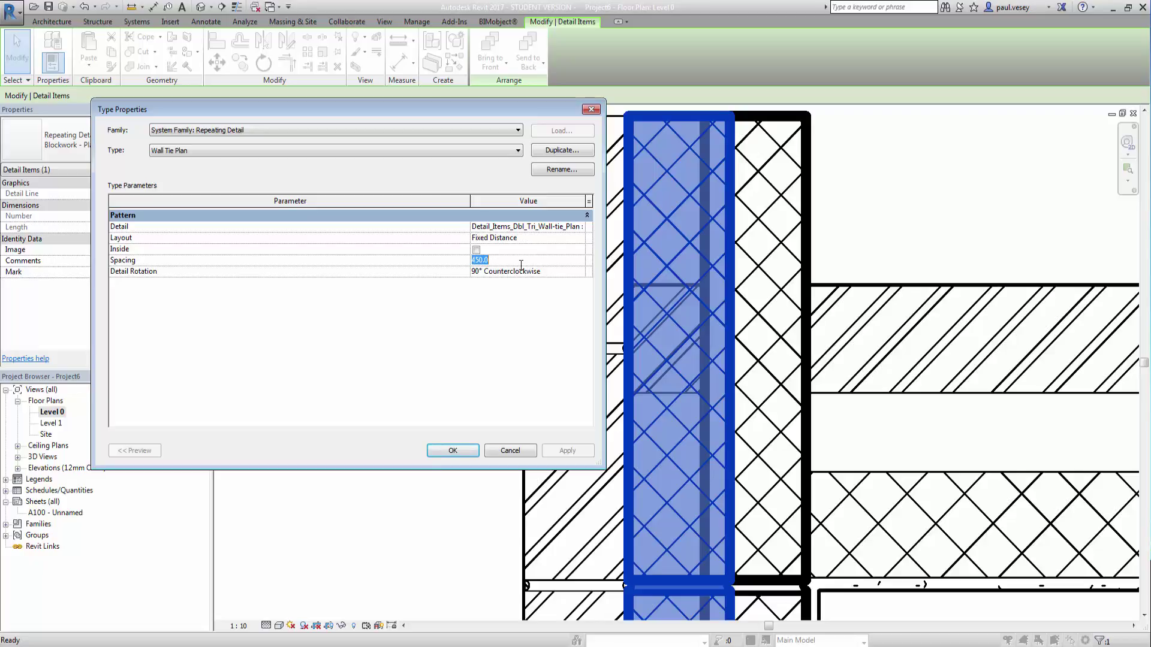
type("900")
left_click(452, 451)
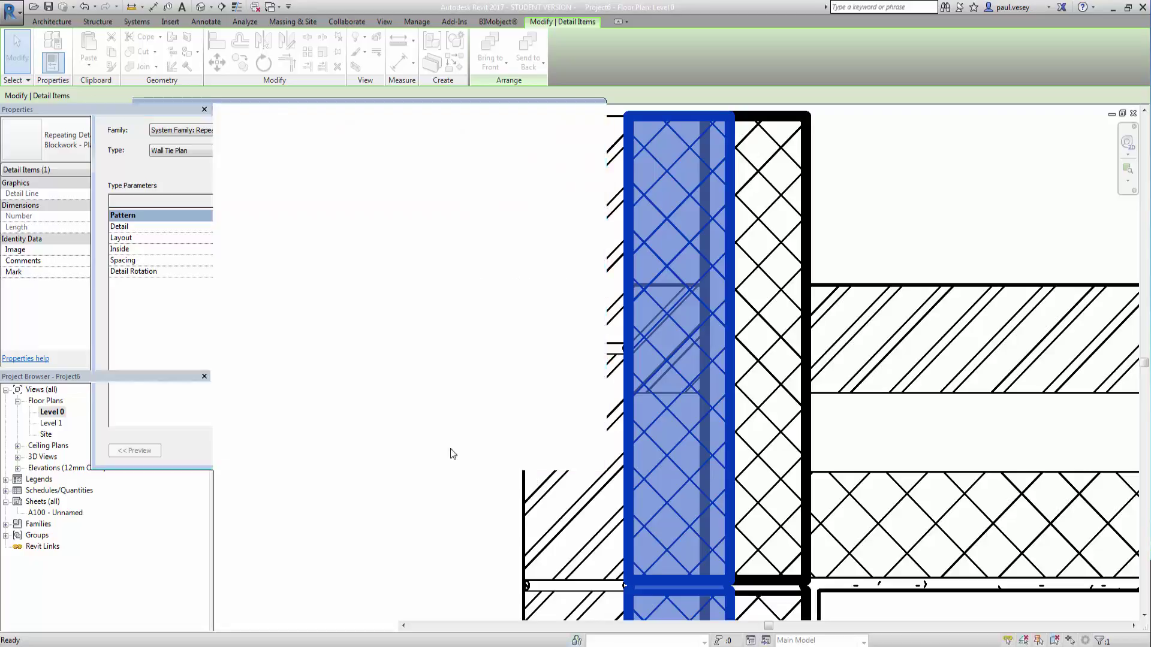
Delete the loose 225mm_Length 2 wall tie component outside the wall.
scroll(385, 411, "down", 3)
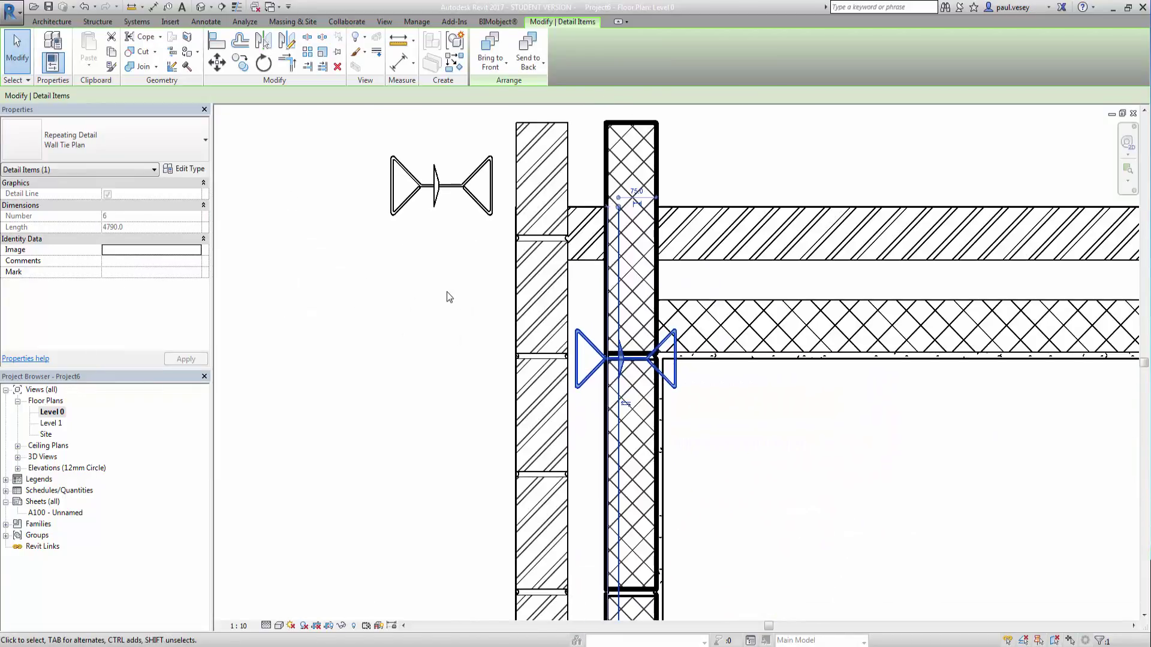
scroll(433, 320, "up", 1)
left_click(444, 182)
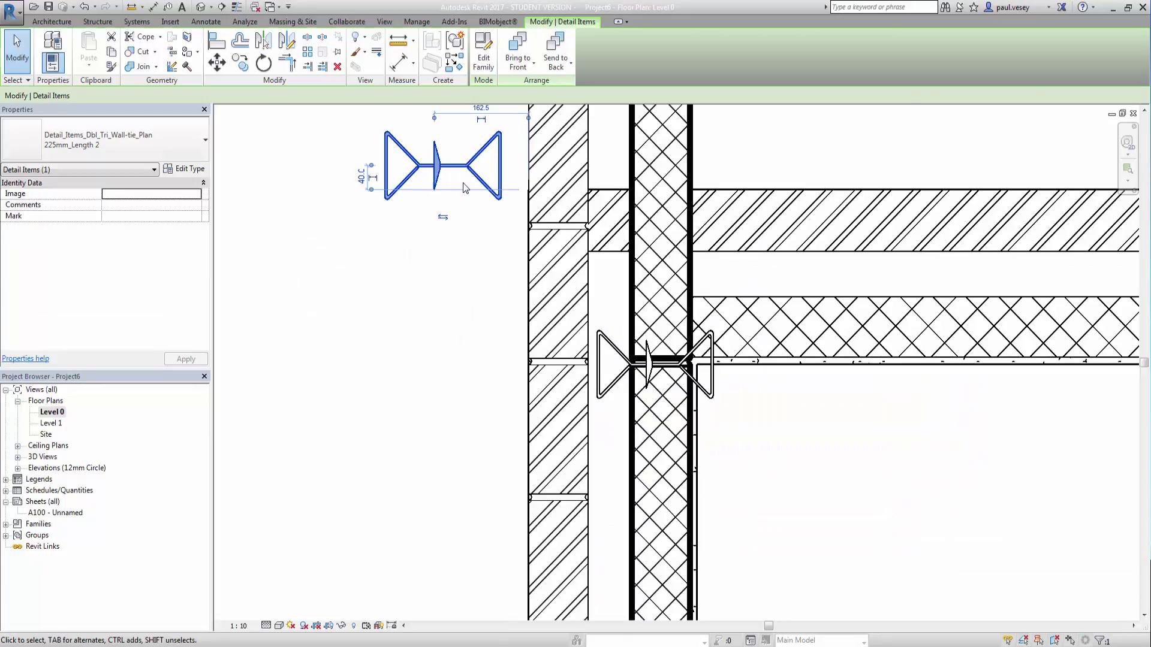
key("Delete")
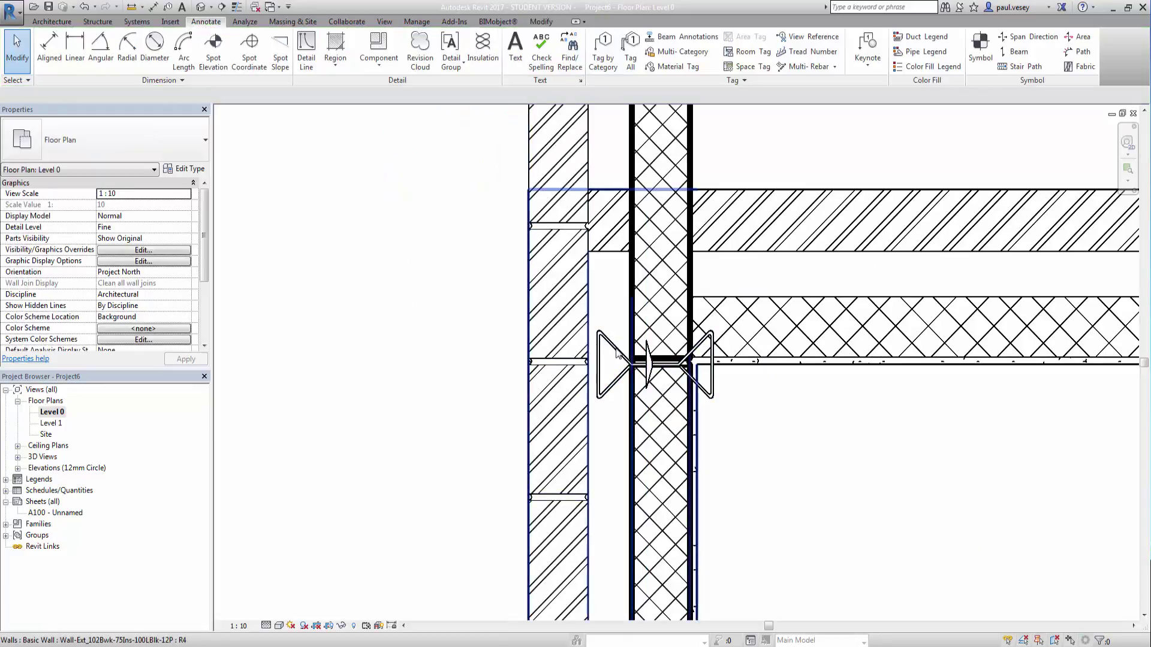
Move the Wall Tie Plan repeating detail so that its ties span the cavity between the brickwork and blockwork leaves.
left_click_drag(628, 372, 600, 262)
scroll(495, 318, "down", 2)
middle_click_drag(505, 287, 535, 109)
scroll(495, 355, "down", 3)
middle_click_drag(479, 392, 536, 225)
middle_click_drag(532, 399, 566, 195)
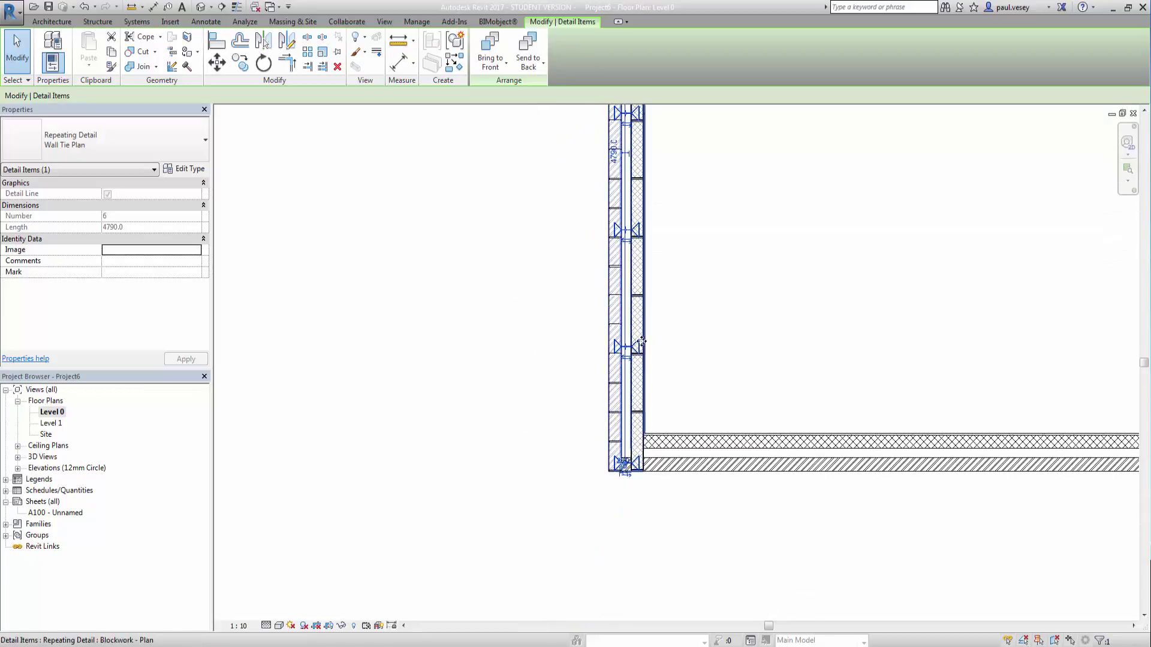
Shorten the wall tie repeating detail from its upper end to a length of about 4020 mm and deselect it.
middle_click_drag(708, 245, 711, 430)
scroll(686, 285, "down", 3)
scroll(675, 268, "up", 3)
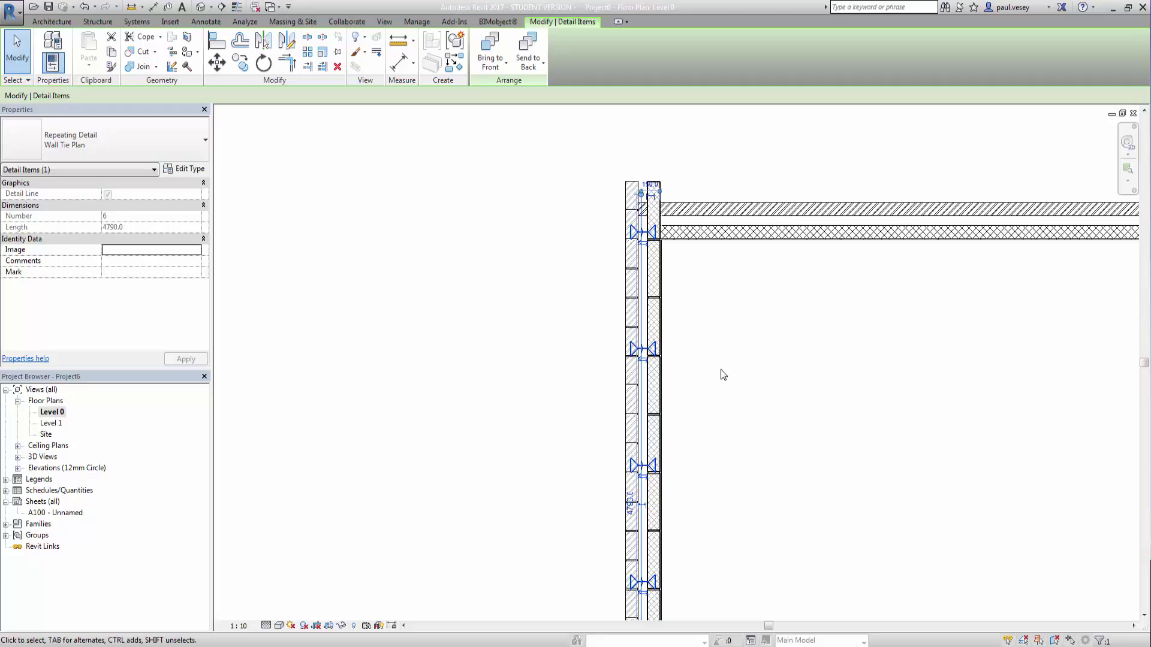
scroll(717, 392, "down", 1)
middle_click_drag(716, 335, 700, 179)
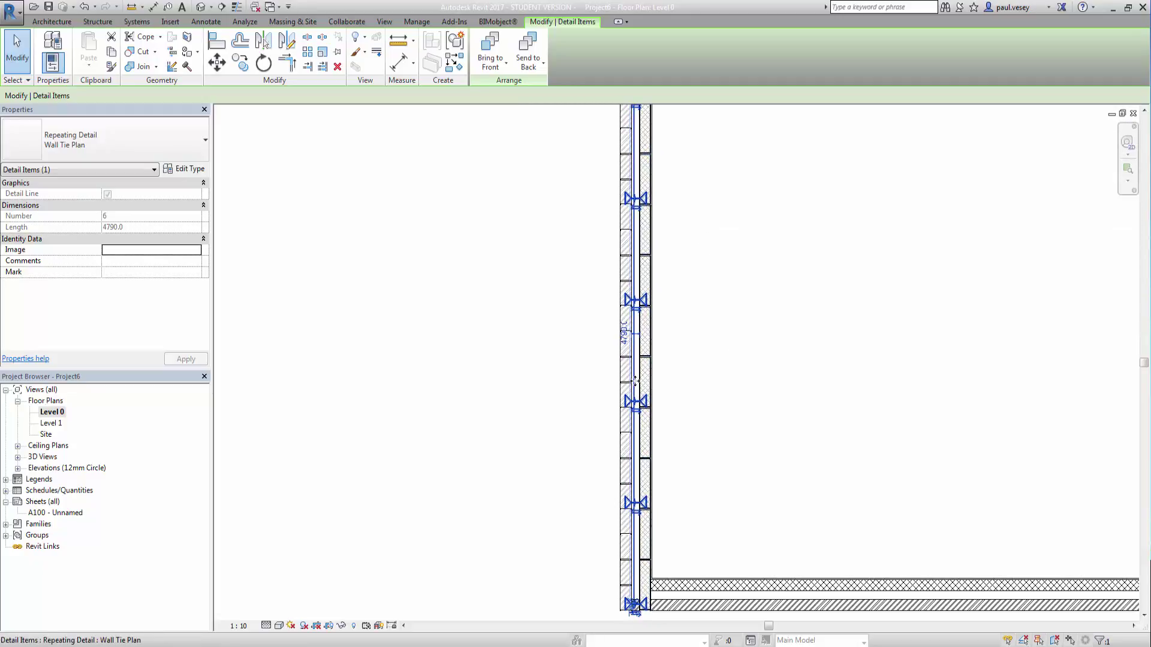
left_click_drag(636, 381, 691, 346)
middle_click_drag(691, 310, 687, 509)
left_click_drag(627, 228, 629, 274)
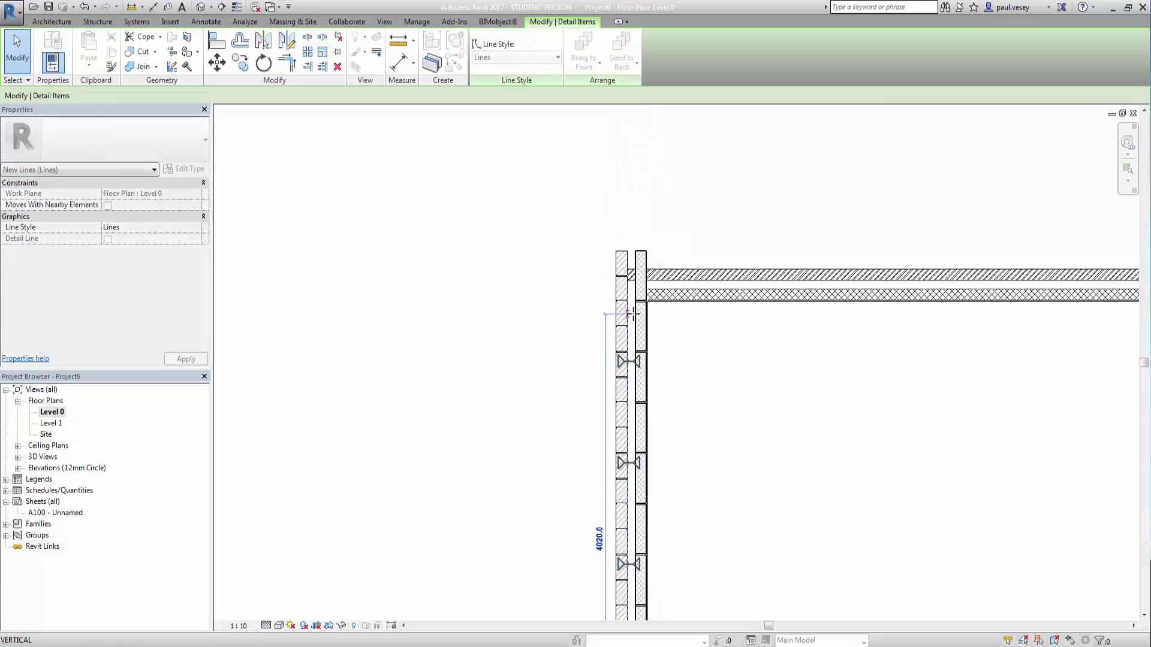
left_click(717, 431)
Nudge the wall tie repeating detail towards the blockwork leaf so the retaining clips sit within the cavity, and deselect it.
middle_click_drag(716, 431, 727, 301)
scroll(645, 320, "up", 5)
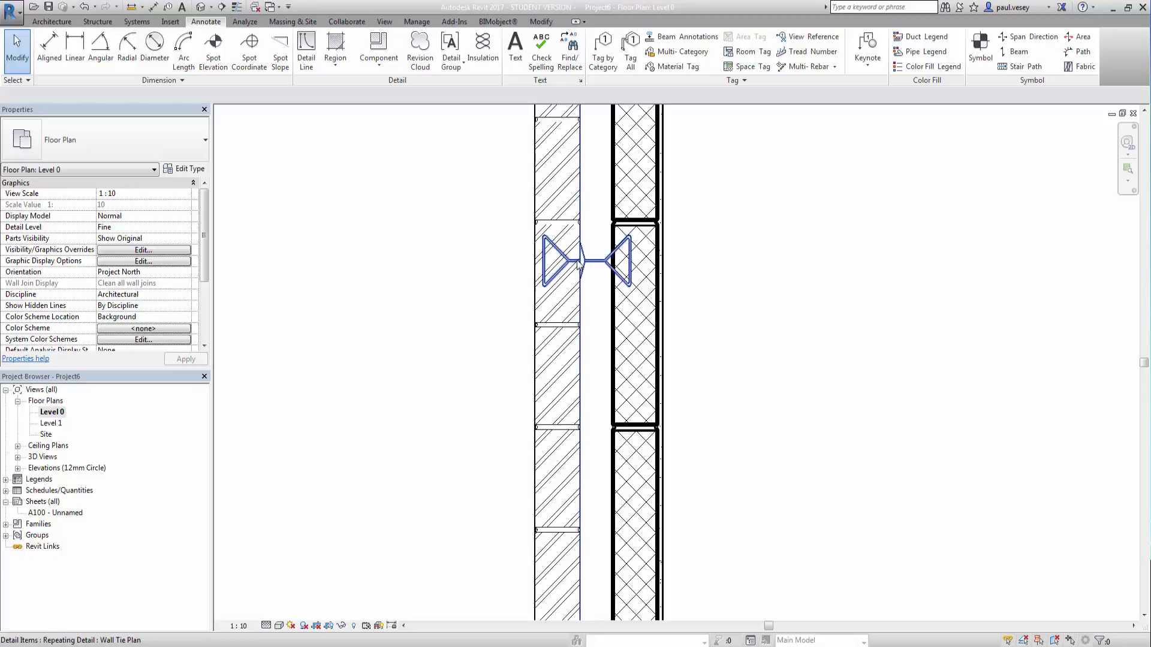
left_click(580, 263)
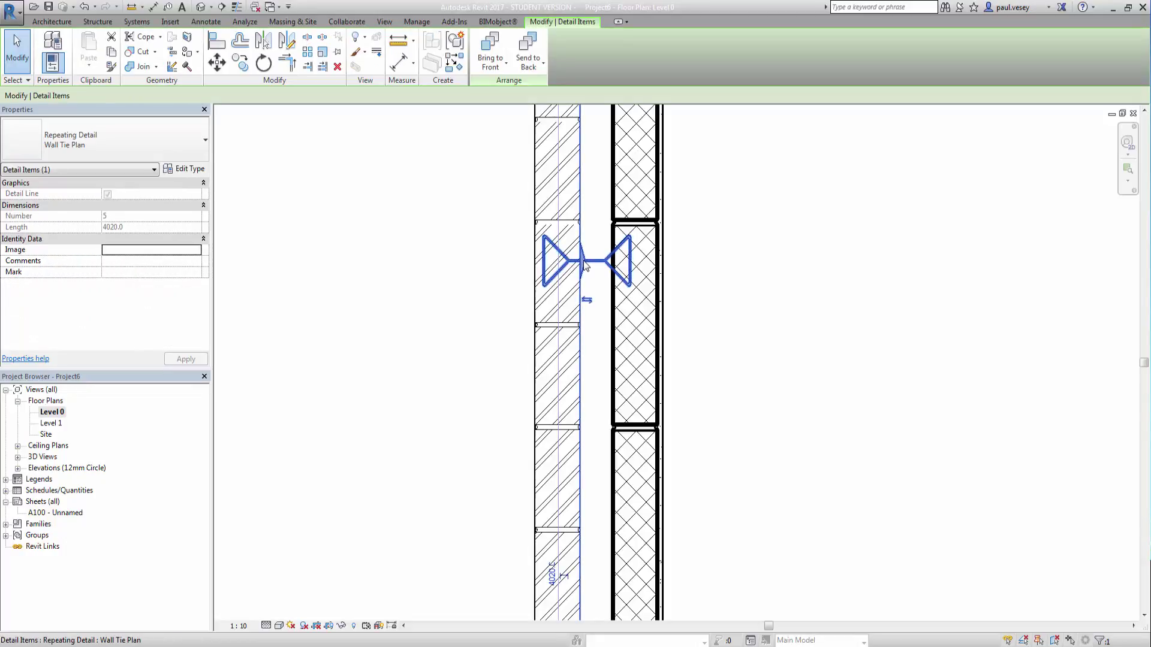
left_click_drag(584, 263, 596, 262)
left_click(694, 273)
Examine the repeated wall ties along the cavity wall as far as its upper corner.
scroll(719, 403, "down", 4)
middle_click_drag(719, 406, 716, 273)
scroll(757, 395, "down", 2)
middle_click_drag(757, 408, 658, 324)
mouse_move(730, 365)
middle_mouse_down()
mouse_move(658, 300)
mouse_move(699, 465)
middle_mouse_up()
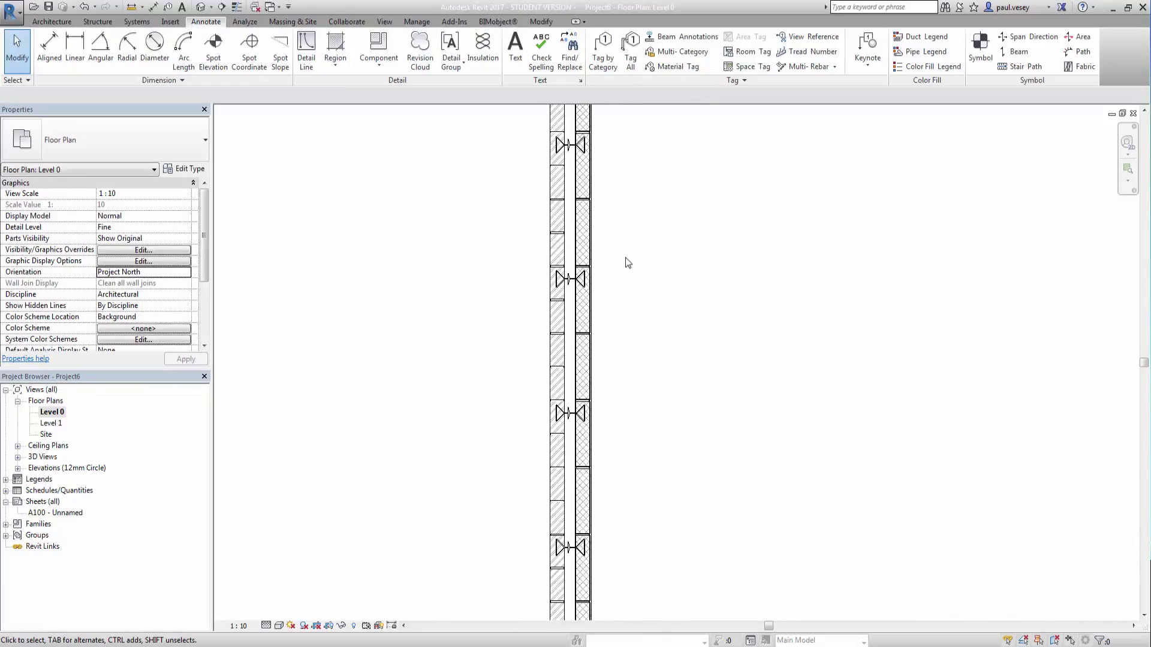
middle_click_drag(629, 261, 663, 418)
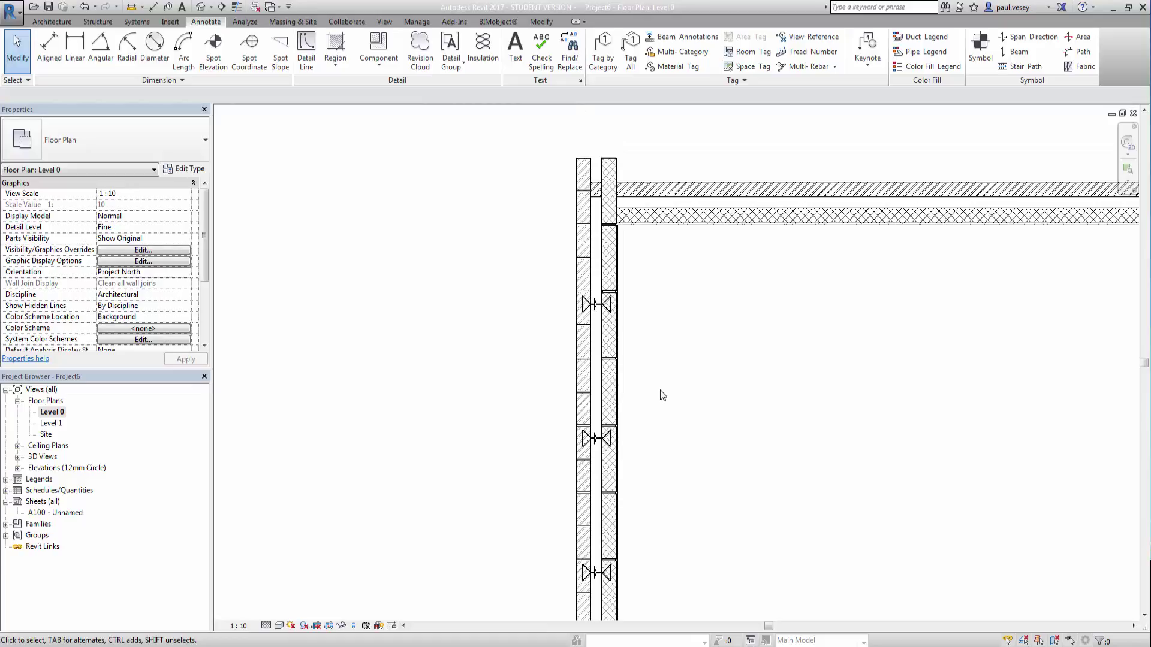